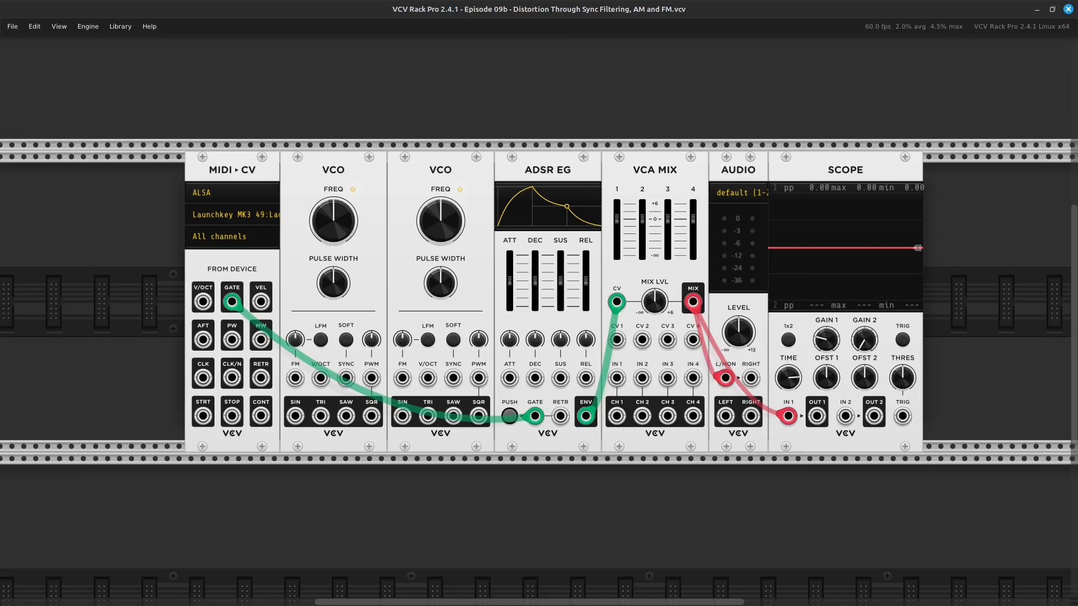
Connect the MIDI-CV module's V/OCT output to the V/OCT inputs of both VCOs using yellow cables.
{"action": "right_click", "coordinate": [203, 302]}
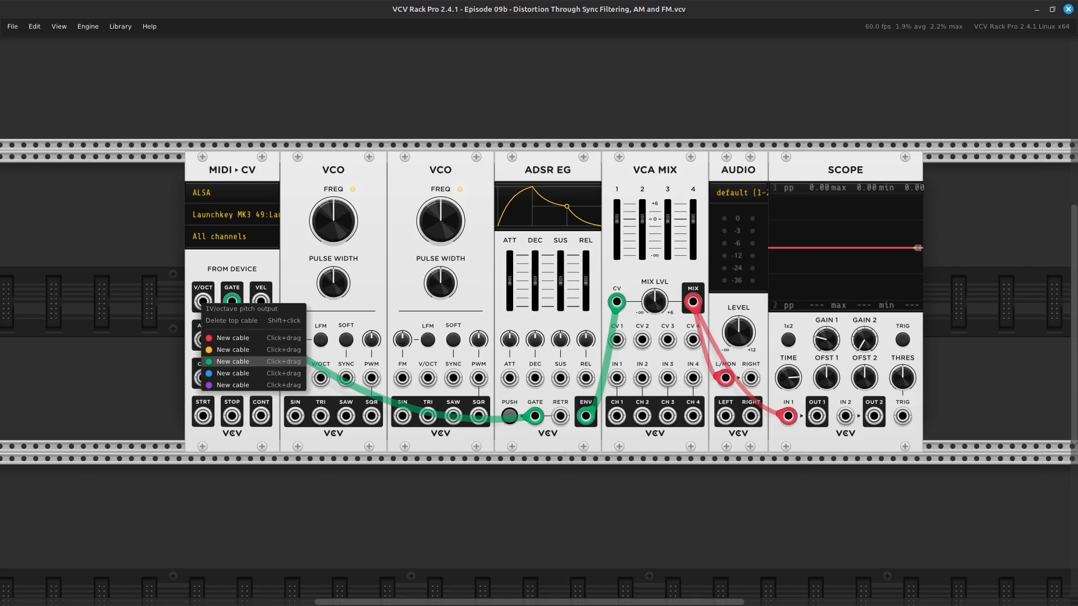
{"action": "left_click_drag", "start_coordinate": [233, 350], "coordinate": [321, 378]}
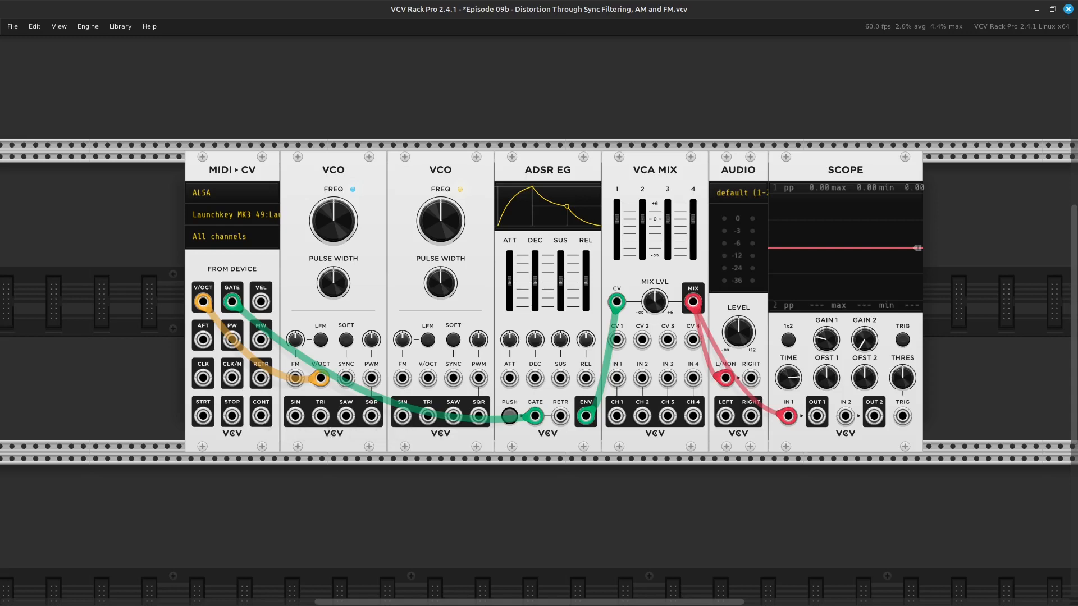
{"action": "right_click", "coordinate": [428, 377]}
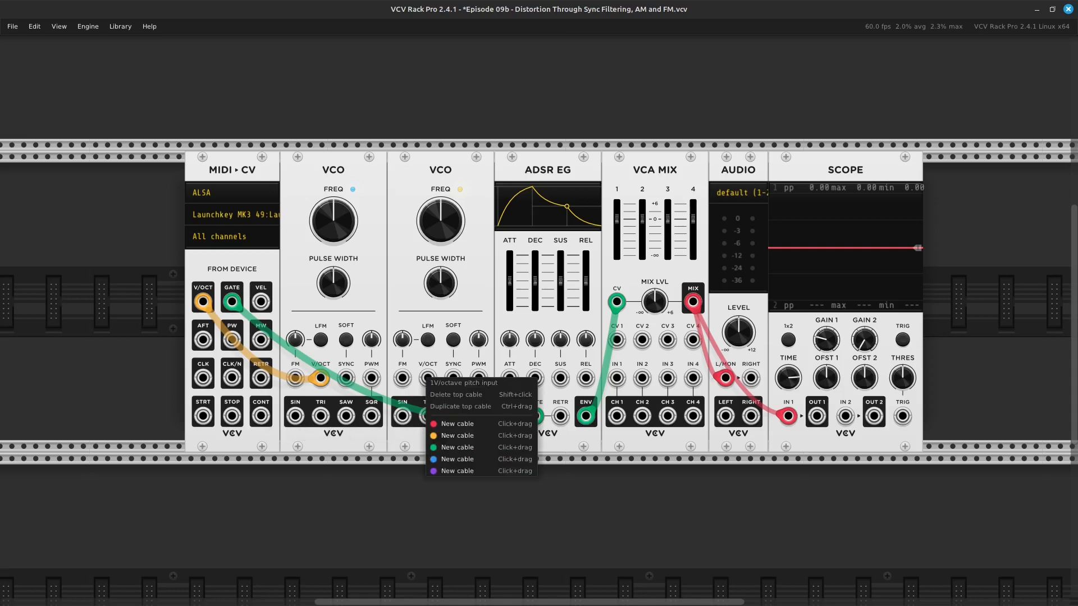
{"action": "left_click_drag", "start_coordinate": [449, 414], "coordinate": [203, 301]}
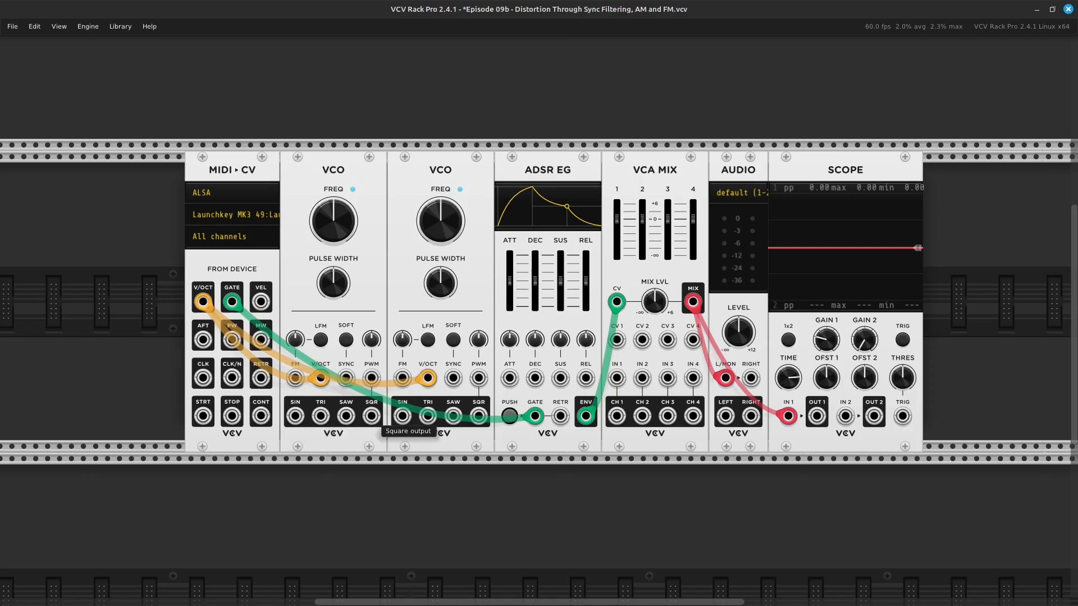
Patch the first VCO's square output into the second VCO's SYNC input with a yellow cable and switch that VCO's sync mode to soft.
{"action": "right_click", "coordinate": [370, 417]}
{"action": "left_click_drag", "start_coordinate": [399, 465], "coordinate": [452, 377]}
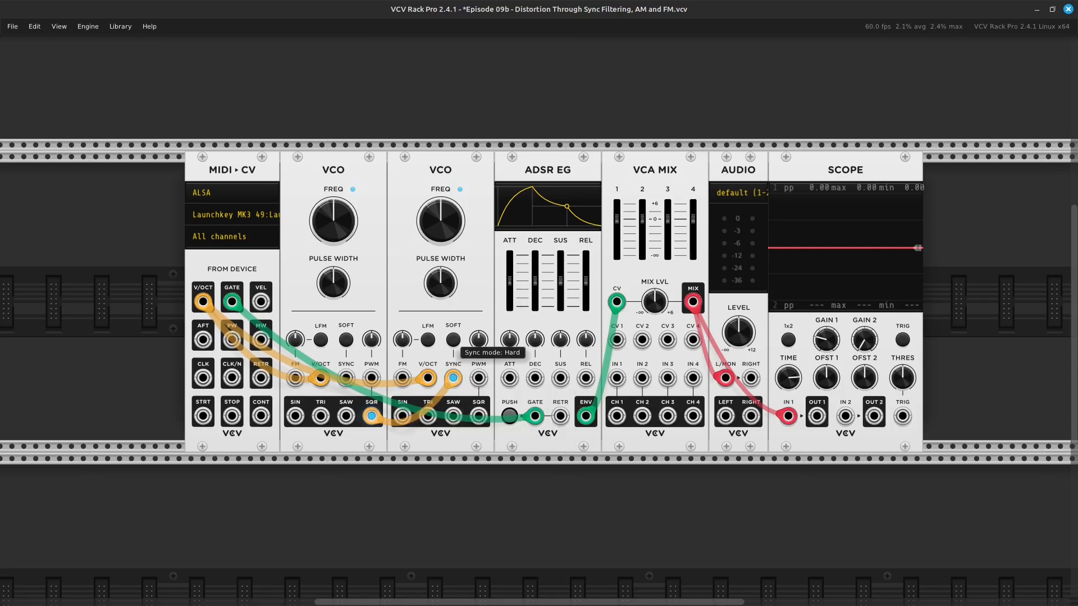
{"action": "left_click", "coordinate": [453, 340]}
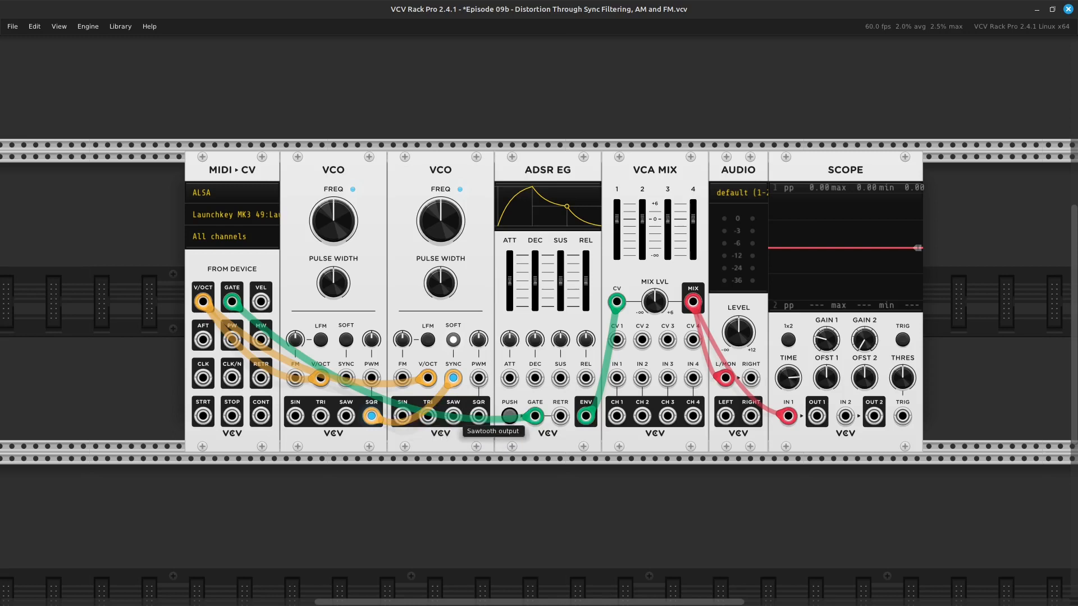
Connect the second VCO's square output to IN 1 of the VCA MIX with a red cable.
{"action": "right_click", "coordinate": [477, 416]}
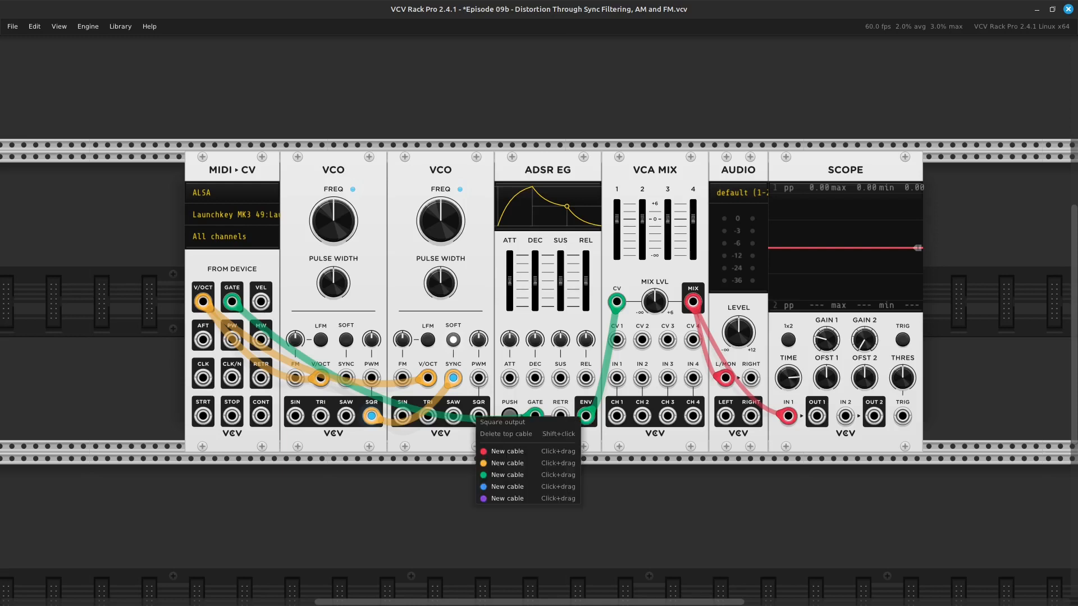
{"action": "left_click_drag", "start_coordinate": [507, 451], "coordinate": [616, 377]}
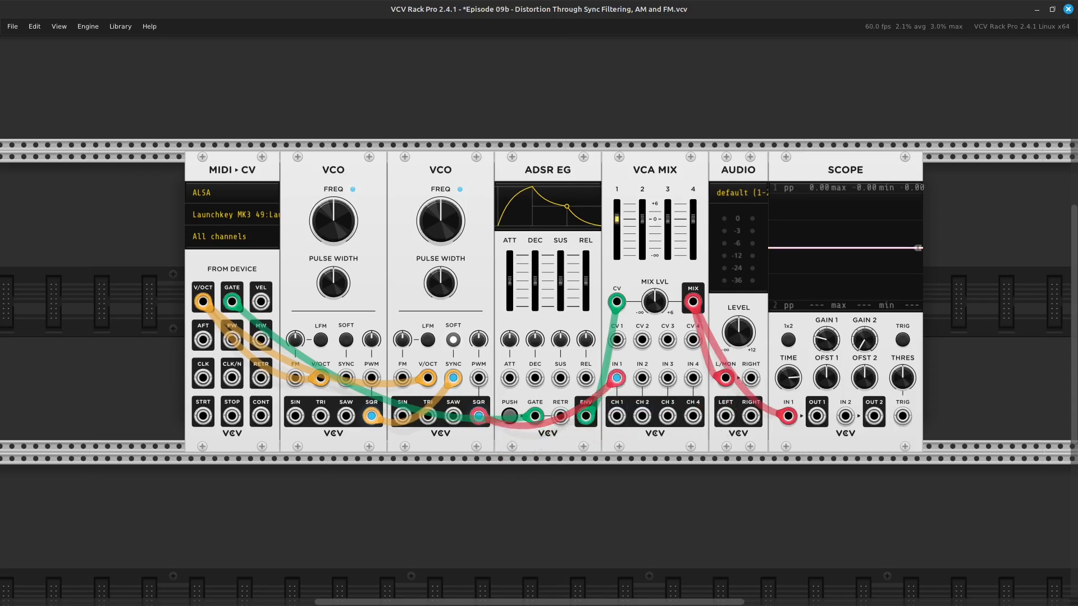
{"action": "mouse_move", "coordinate": [519, 589]}
{"action": "key", "text": "ctrl+equal"}
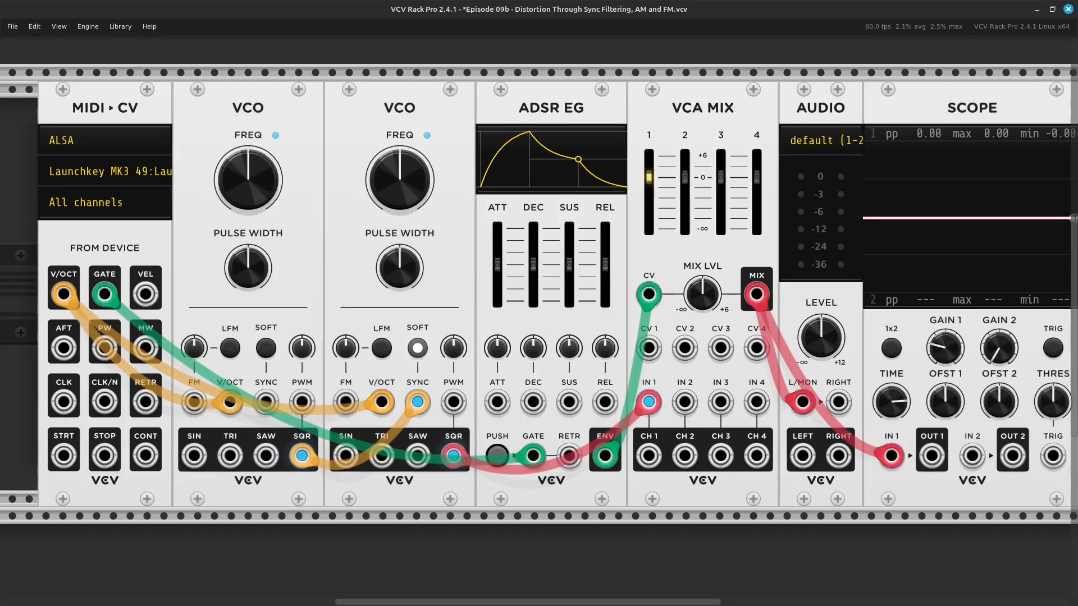
Try the first VCO's sawtooth, triangle and sine outputs as the sync source, and return the sync cable to its square output.
{"action": "key", "text": "Left"}
{"action": "key", "text": "Right"}
{"action": "key", "text": "Left"}
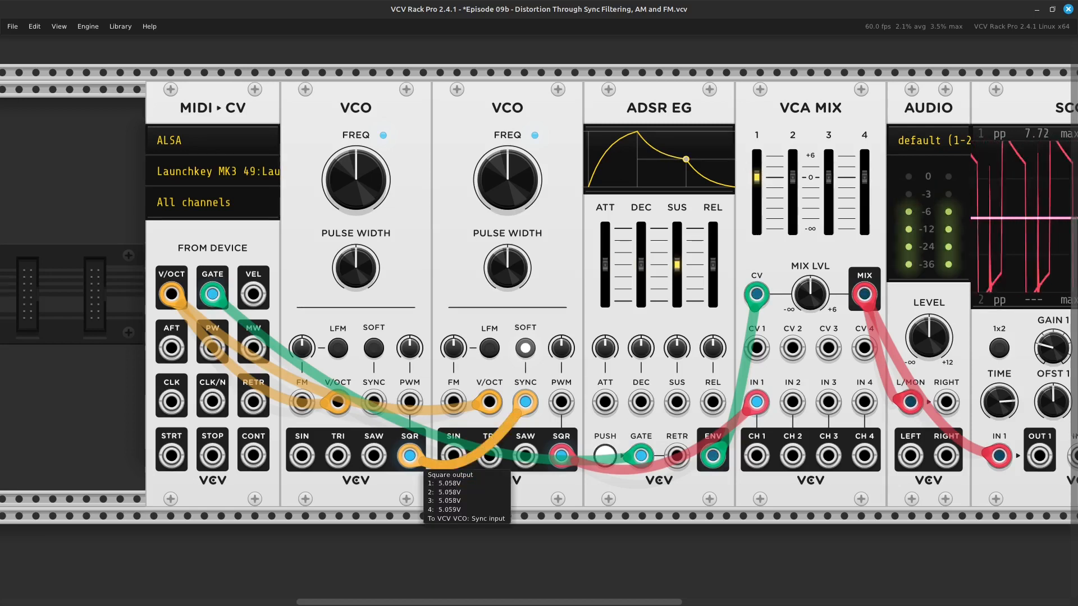
{"action": "mouse_move", "coordinate": [410, 455]}
{"action": "left_mouse_down"}
{"action": "mouse_move", "coordinate": [422, 509]}
{"action": "mouse_move", "coordinate": [379, 515]}
{"action": "mouse_move", "coordinate": [392, 463]}
{"action": "mouse_move", "coordinate": [395, 501]}
{"action": "mouse_move", "coordinate": [373, 456]}
{"action": "left_mouse_up"}
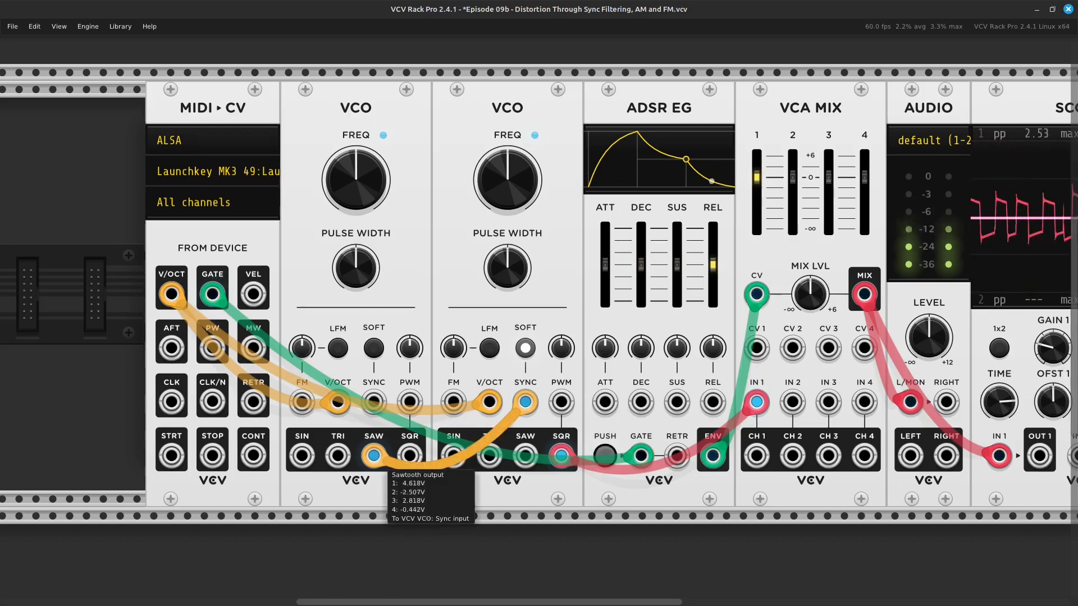
{"action": "left_click_drag", "start_coordinate": [373, 456], "coordinate": [337, 456]}
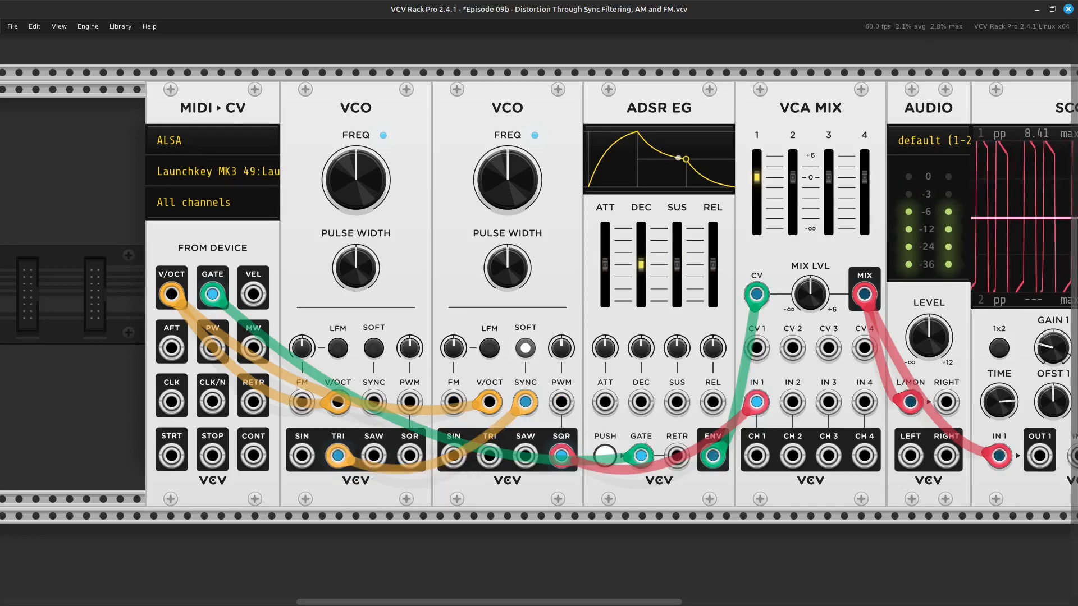
{"action": "left_click_drag", "start_coordinate": [338, 455], "coordinate": [302, 455]}
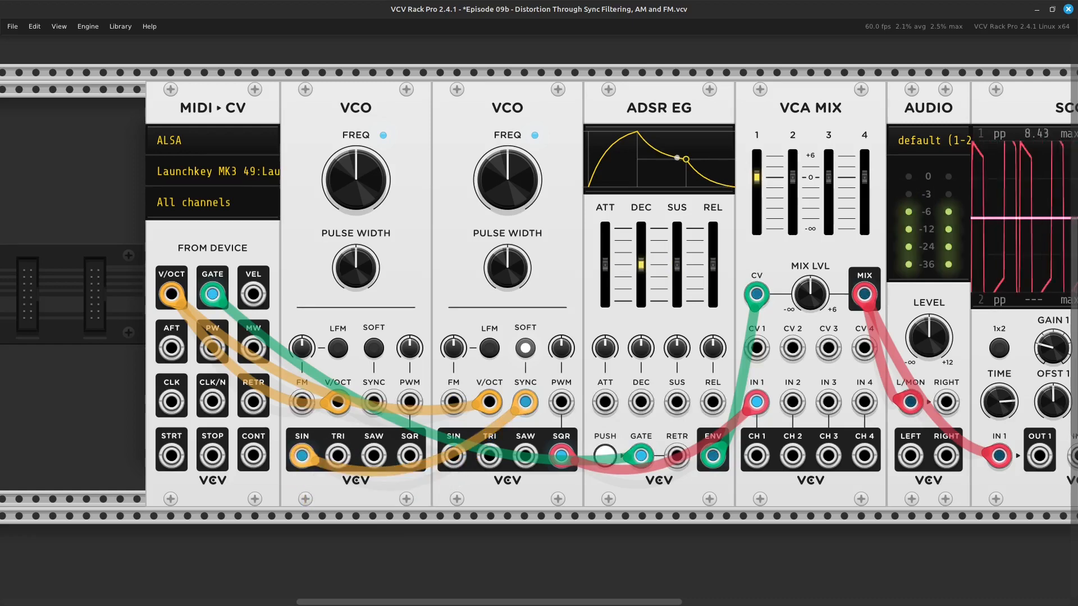
{"action": "left_click_drag", "start_coordinate": [301, 456], "coordinate": [410, 456]}
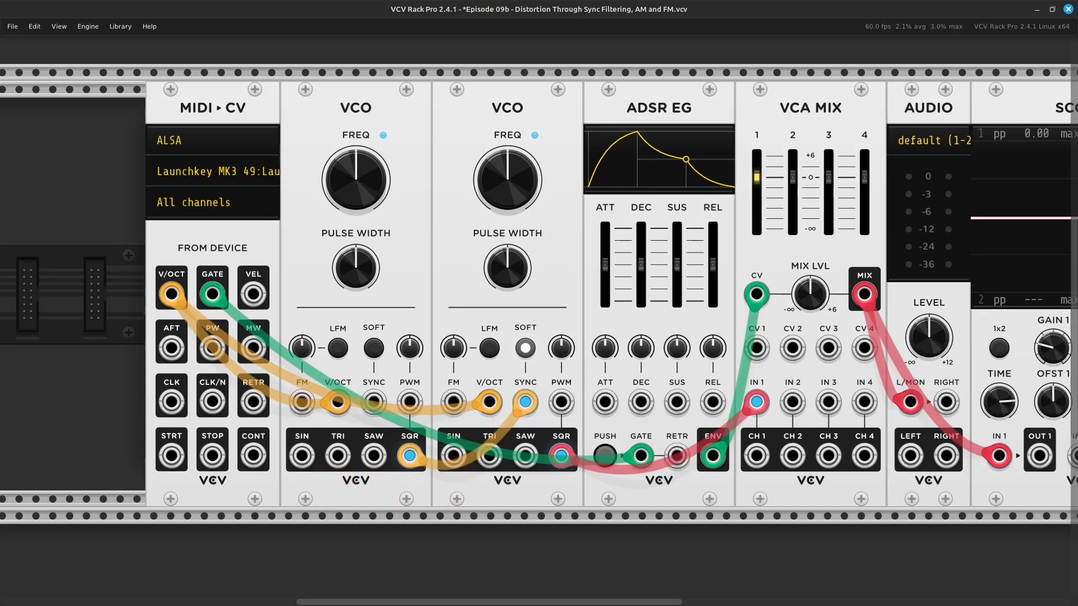
Lower the SCOPE's GAIN 1 and shift OFST 1 slightly down.
{"action": "scroll", "coordinate": [539, 292], "scroll_direction": "right", "scroll_amount": 5}
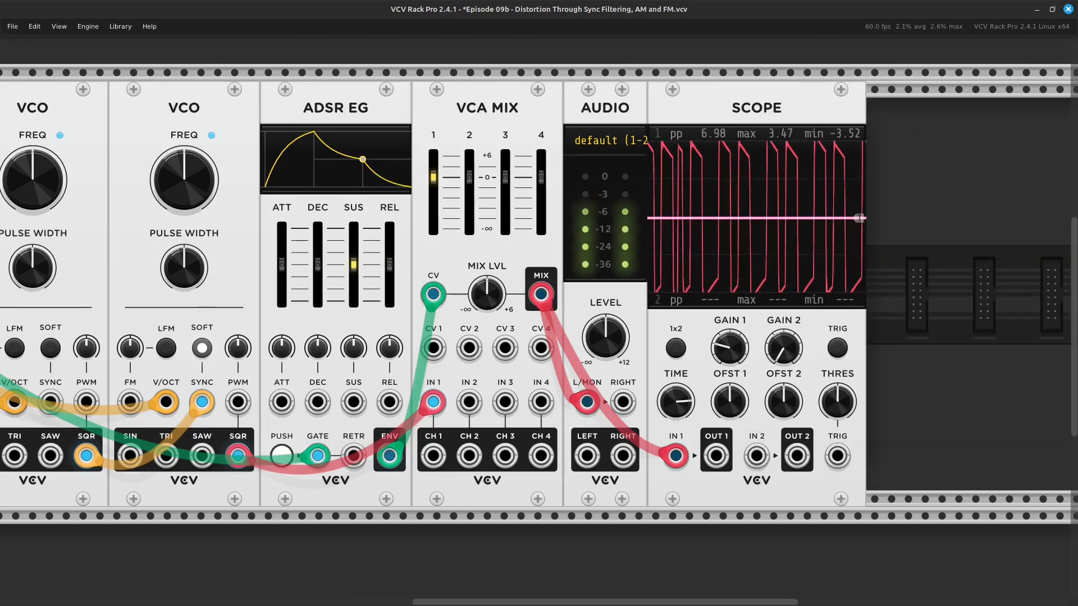
{"action": "mouse_move", "coordinate": [730, 402]}
{"action": "left_mouse_down"}
{"action": "mouse_move", "coordinate": [729, 418]}
{"action": "mouse_move", "coordinate": [729, 365]}
{"action": "left_mouse_up"}
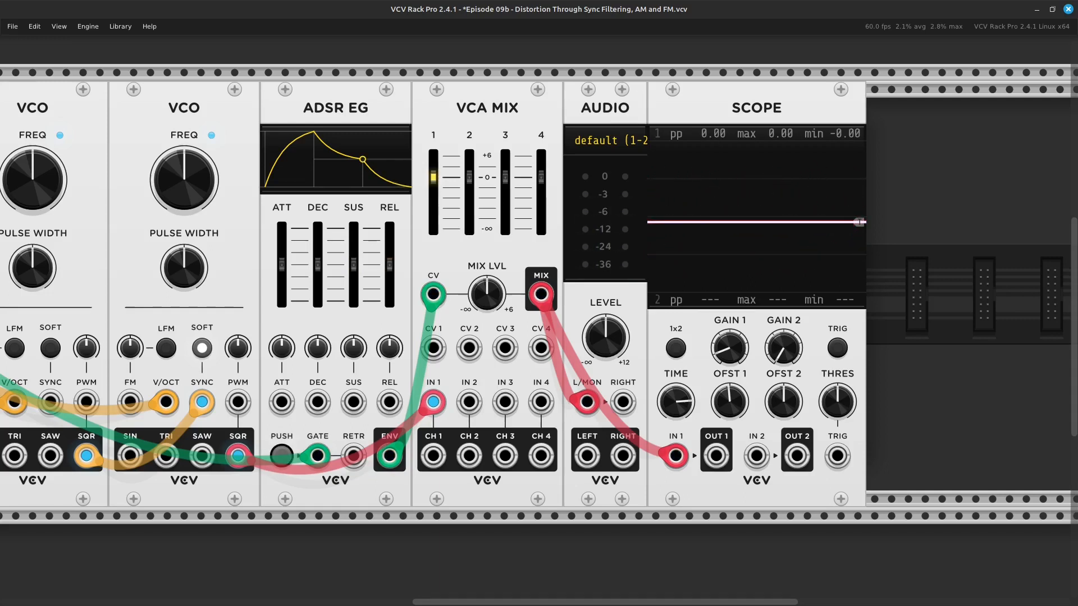
Disconnect the second VCO's V/OCT cable and sweep its frequency up to about 1043 Hz and back down near its original setting.
{"action": "scroll", "coordinate": [539, 292], "scroll_direction": "left", "scroll_amount": 7}
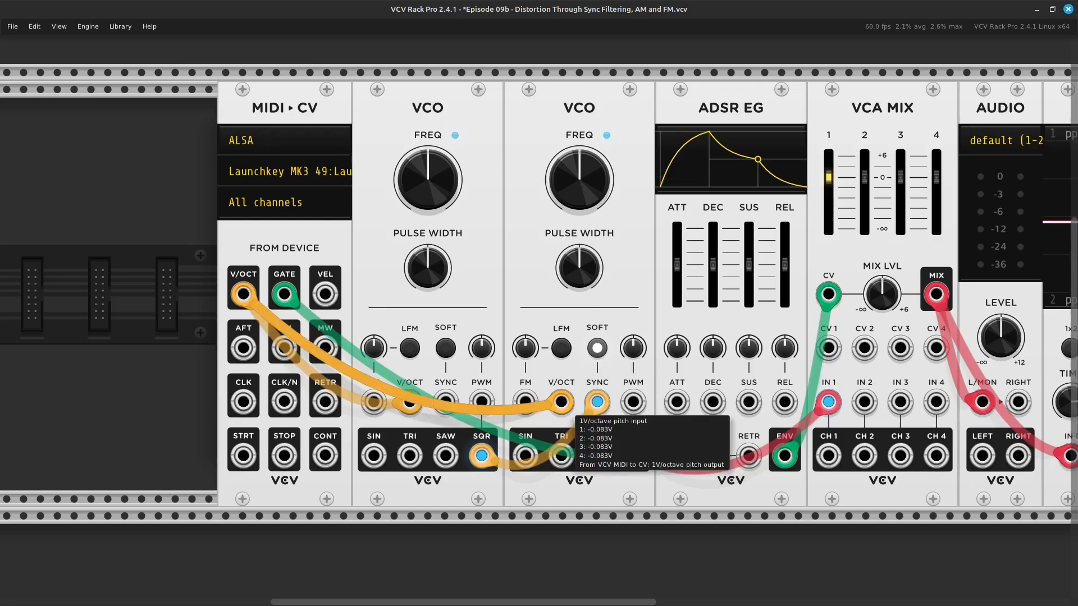
{"action": "left_click_drag", "start_coordinate": [561, 402], "coordinate": [541, 564]}
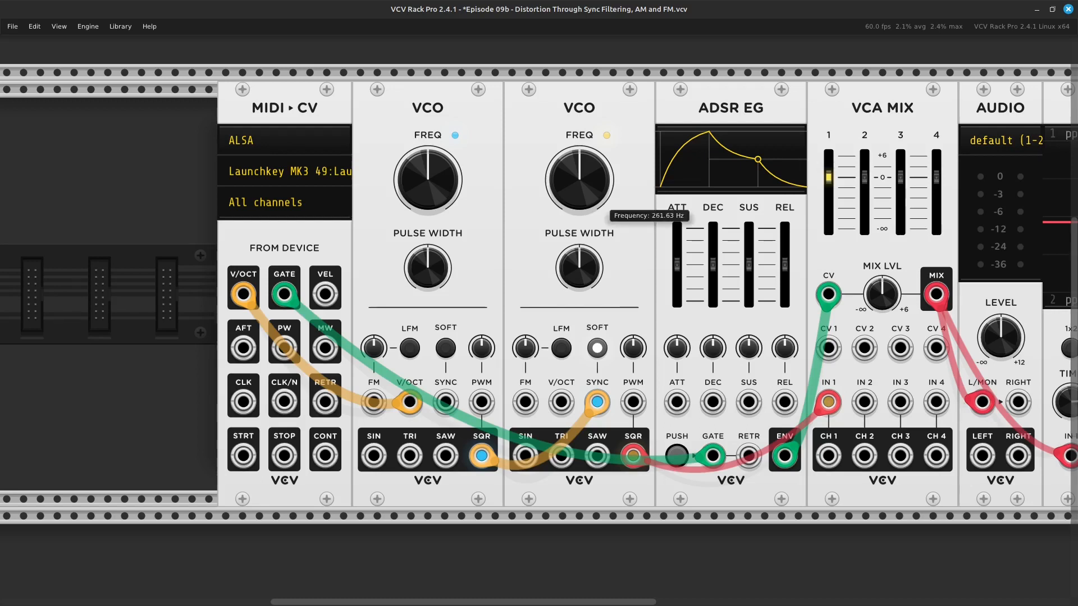
{"action": "left_click_drag", "start_coordinate": [579, 180], "coordinate": [580, 155]}
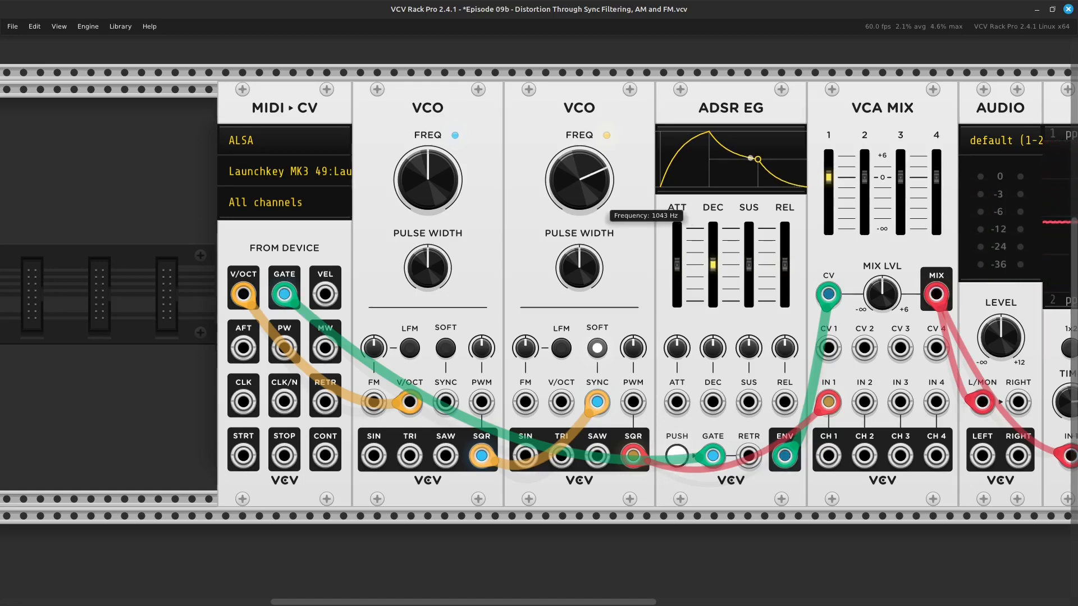
{"action": "left_click_drag", "start_coordinate": [579, 155], "coordinate": [579, 176]}
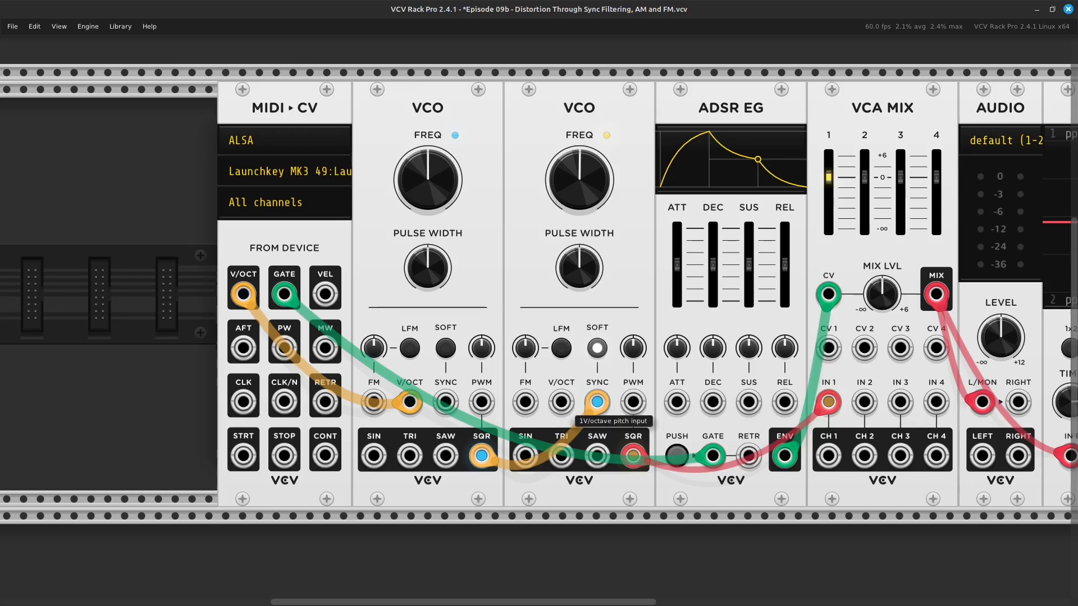
Reconnect the MIDI-CV V/OCT output to the second VCO's V/OCT input with a yellow cable and check that VCO's frequency.
{"action": "right_click", "coordinate": [559, 409]}
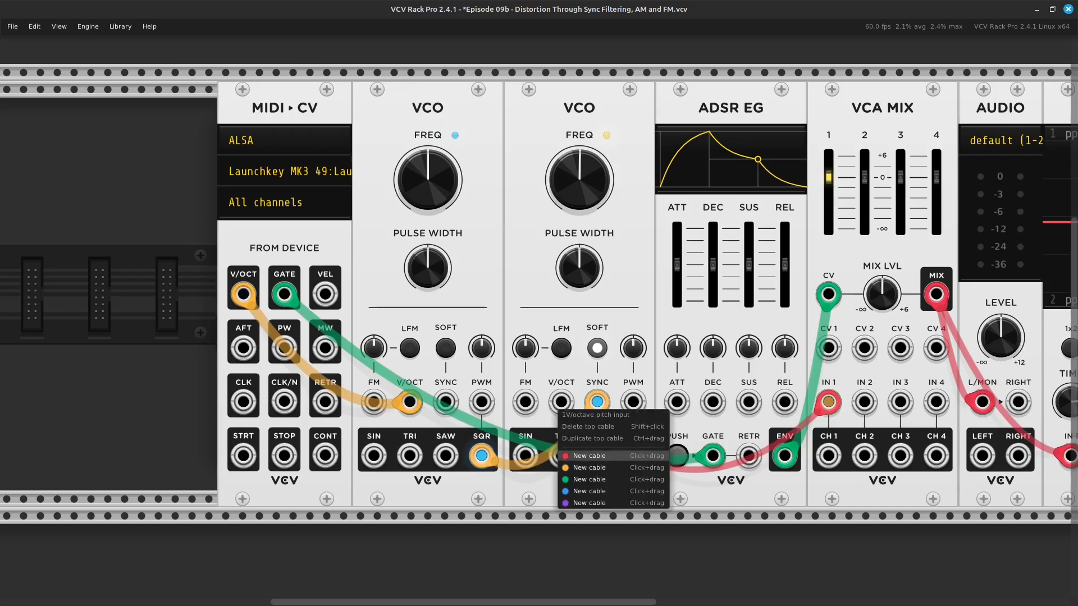
{"action": "left_click", "coordinate": [589, 468]}
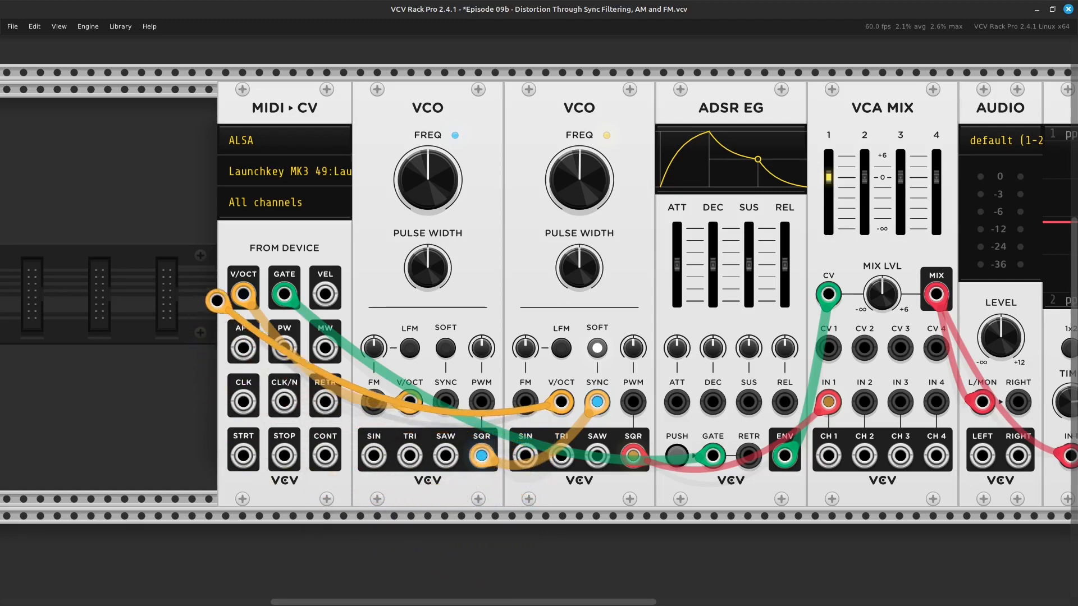
{"action": "left_click", "coordinate": [243, 293]}
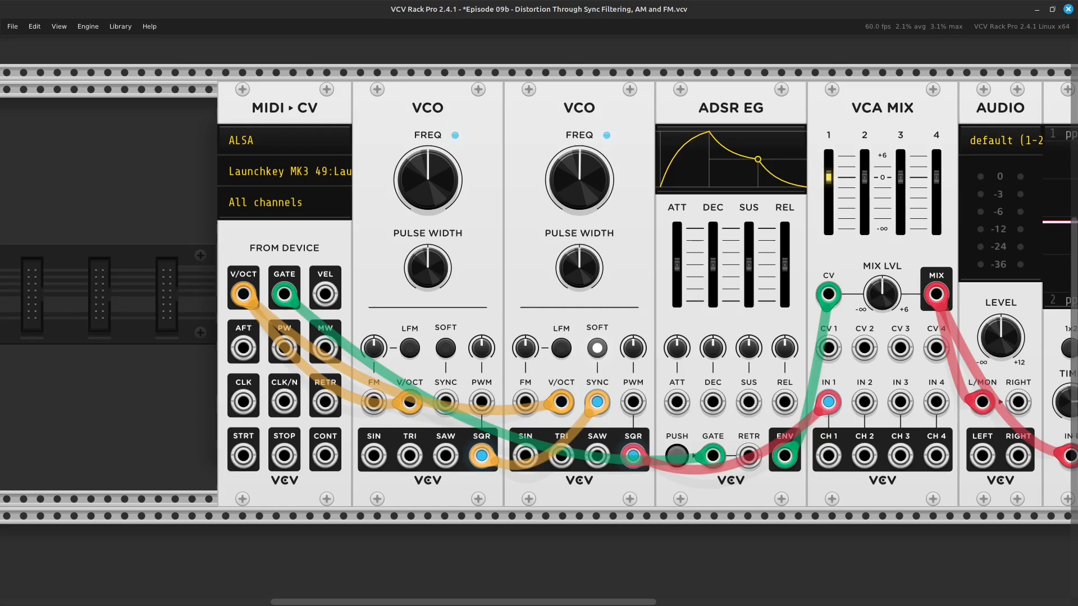
{"action": "right_click", "coordinate": [582, 172]}
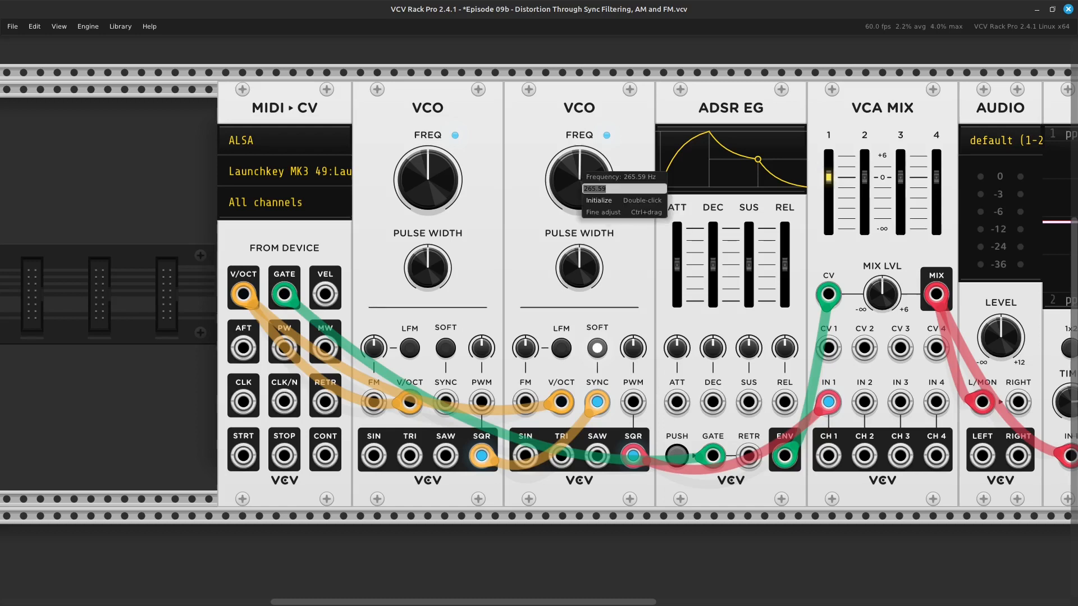
{"action": "key", "text": "Escape"}
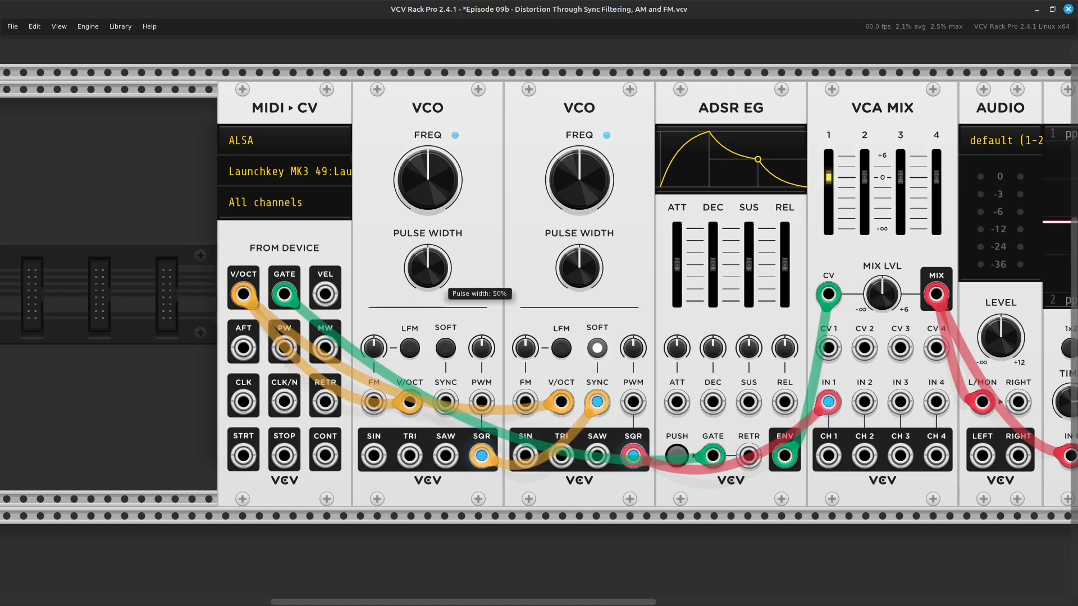
Lower the first VCO's pulse width and raise the second VCO's pulse width.
{"action": "left_click_drag", "start_coordinate": [428, 268], "coordinate": [427, 295]}
{"action": "left_click_drag", "start_coordinate": [579, 268], "coordinate": [579, 245]}
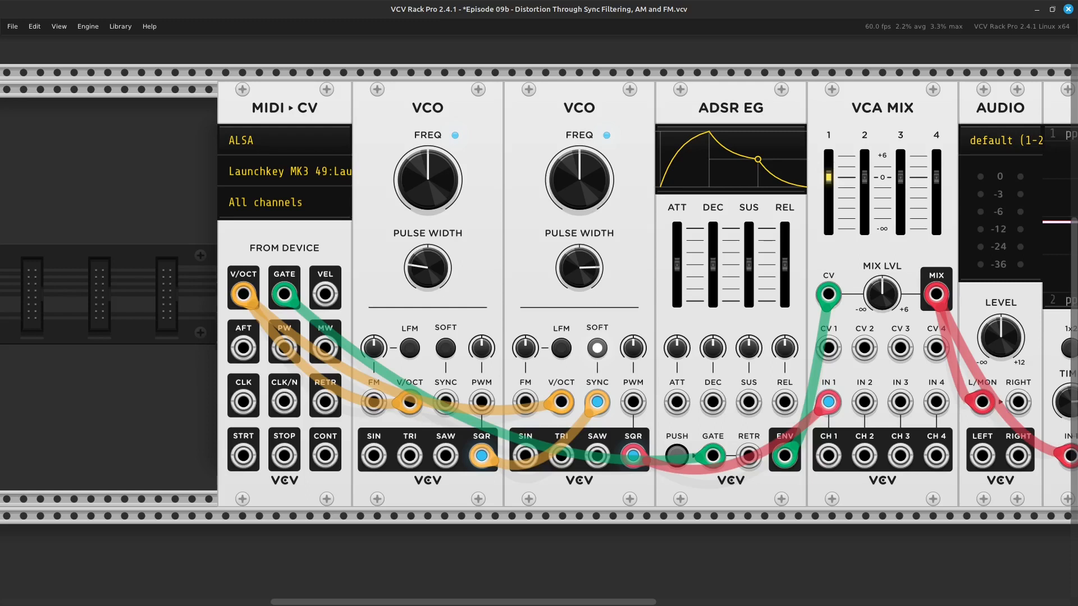
Move the ADSR EG, VCA MIX, AUDIO and SCOPE modules away from the second VCO to open a gap in the rack.
{"action": "scroll", "coordinate": [538, 291], "scroll_direction": "right", "scroll_amount": 3}
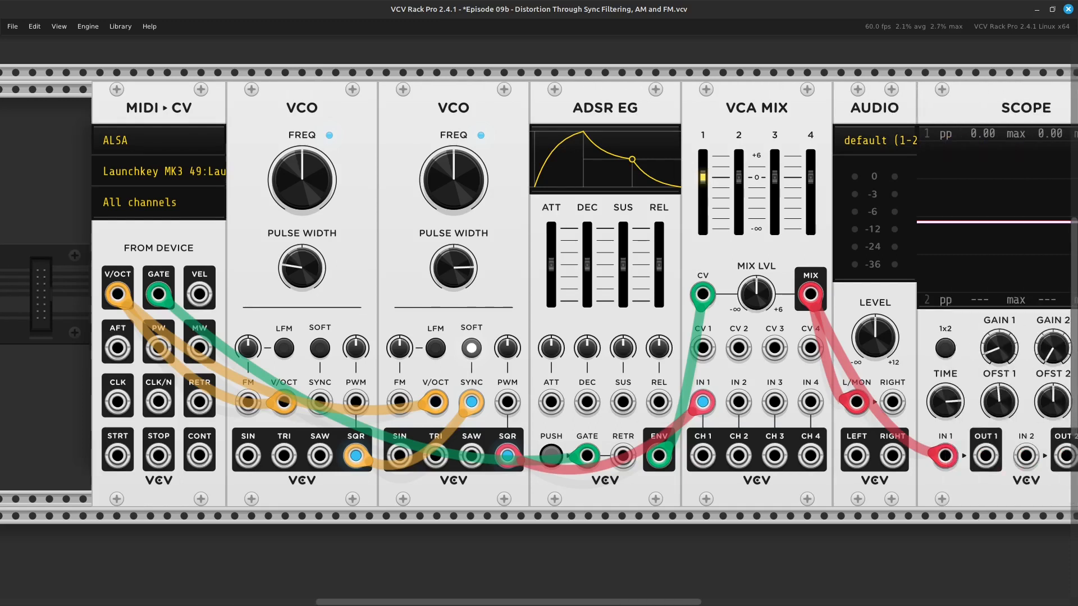
{"action": "scroll", "coordinate": [538, 291], "scroll_direction": "right", "scroll_amount": 3}
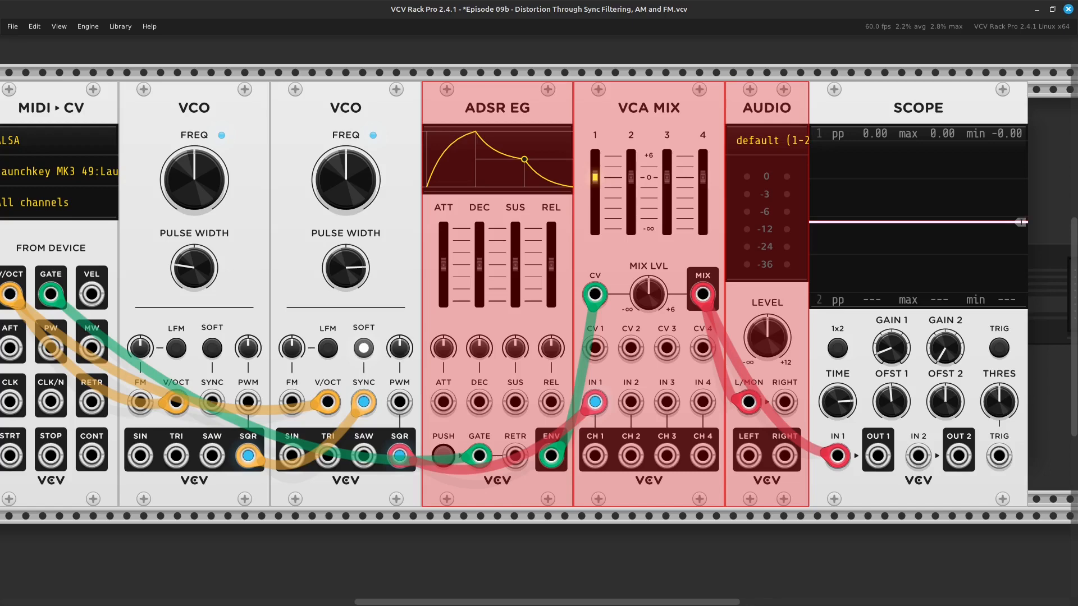
{"action": "left_click", "coordinate": [917, 107], "text": "shift"}
{"action": "left_click_drag", "start_coordinate": [918, 108], "coordinate": [1002, 108]}
{"action": "left_click_drag", "start_coordinate": [582, 108], "coordinate": [766, 108]}
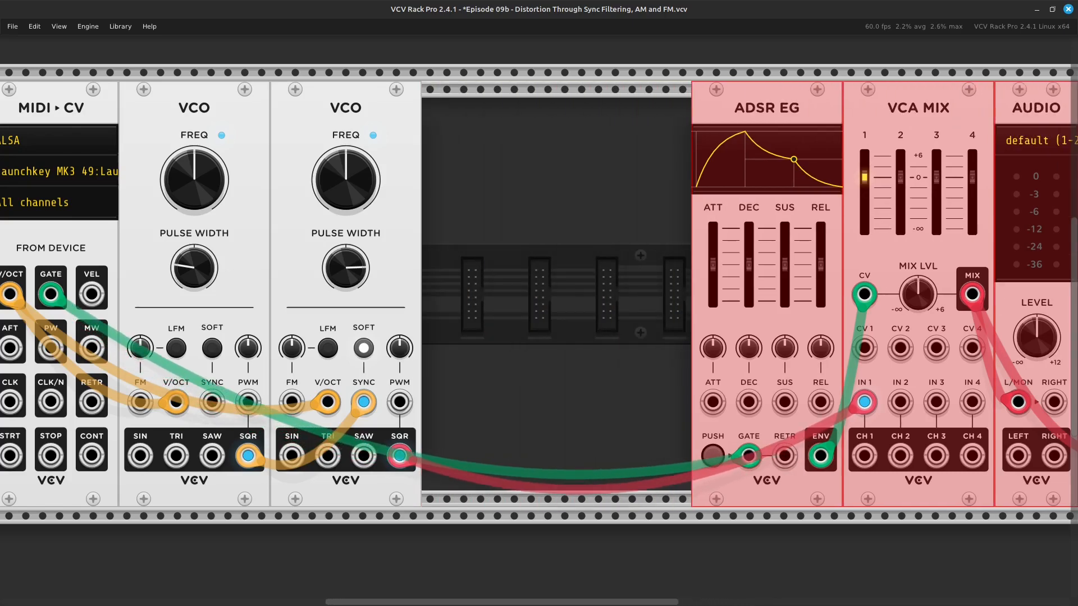
{"action": "left_click", "coordinate": [509, 296]}
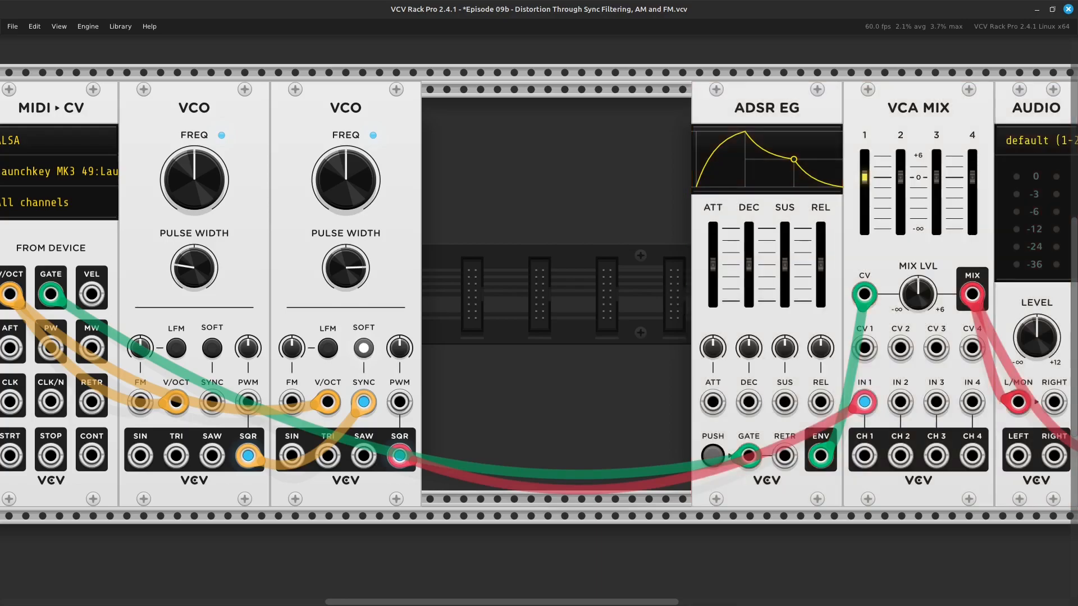
Add the VCV VCF module by searching for "vcf" and place it directly against the ADSR EG, on the VCO side.
{"action": "right_click", "coordinate": [509, 297]}
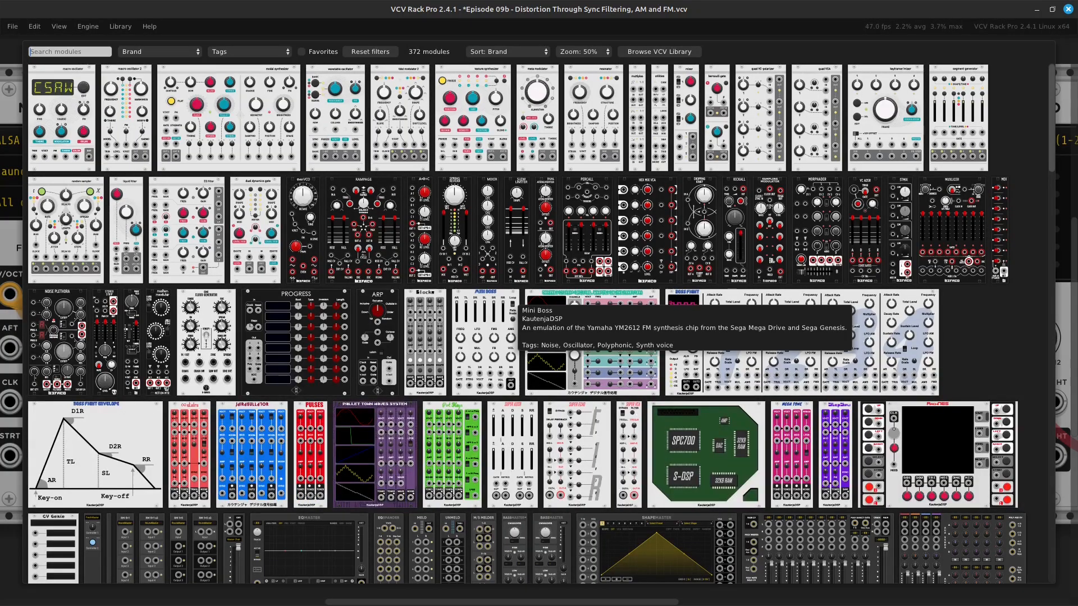
{"action": "type", "text": "vcf"}
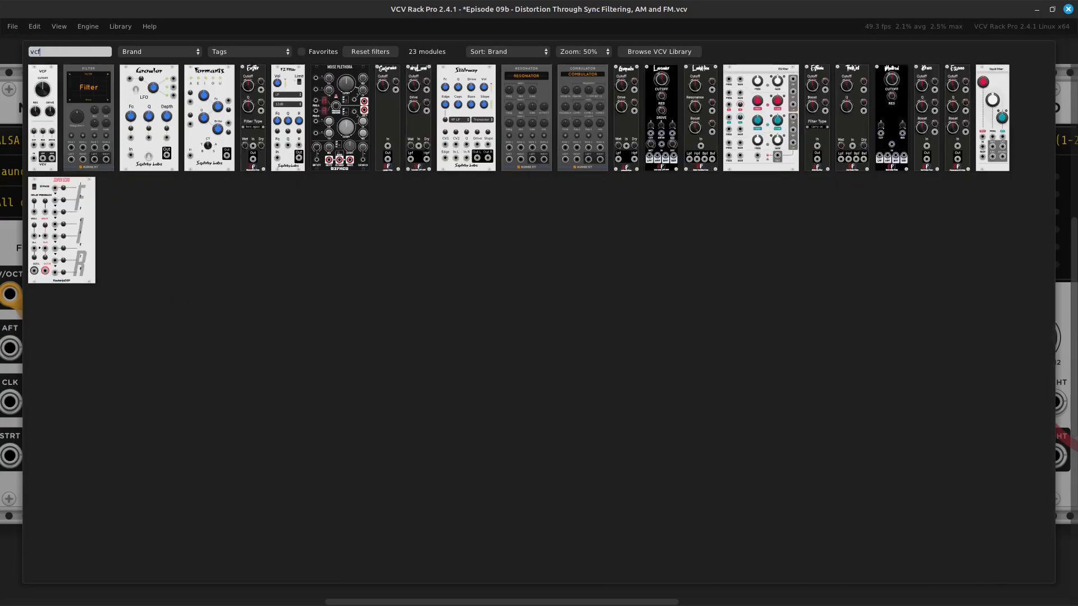
{"action": "left_click", "coordinate": [34, 152]}
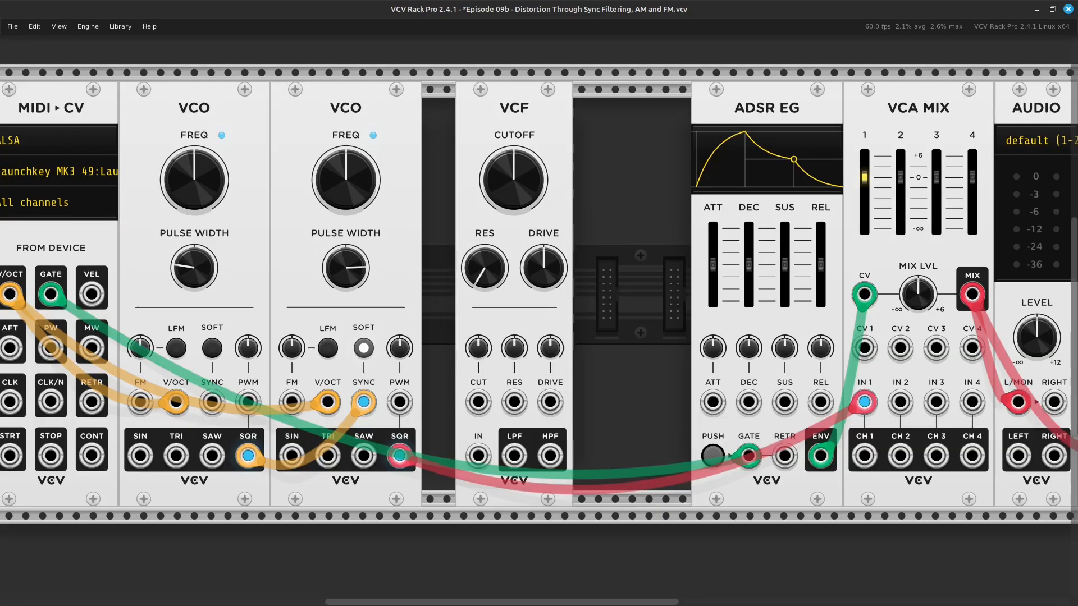
{"action": "left_click_drag", "start_coordinate": [514, 221], "coordinate": [632, 222]}
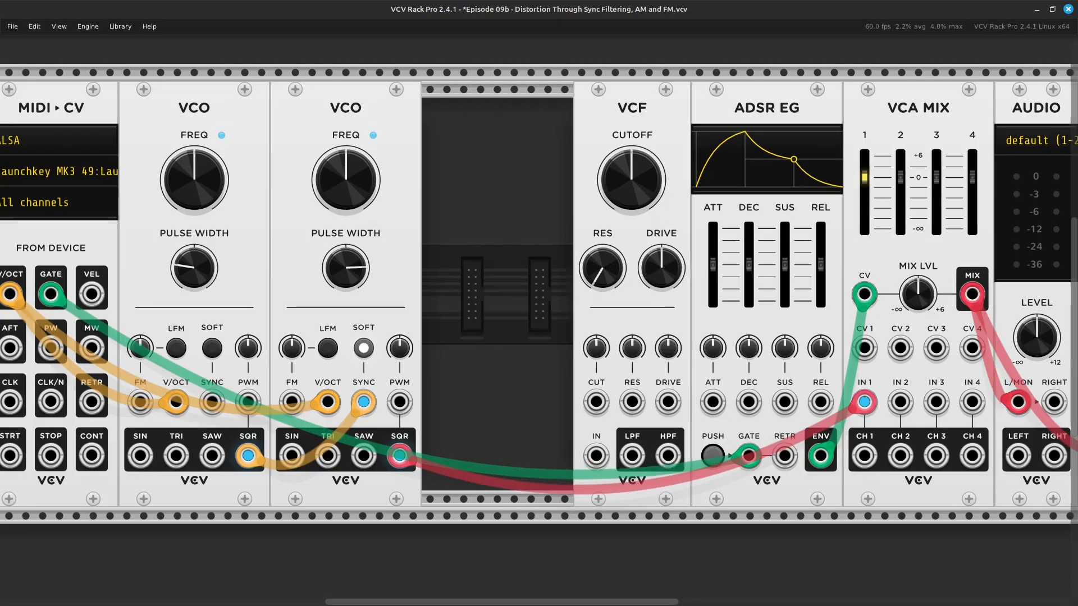
Add the VCV LFO module by searching for "lfo", placing it in the gap between the second VCO and the VCF.
{"action": "key", "text": "Return"}
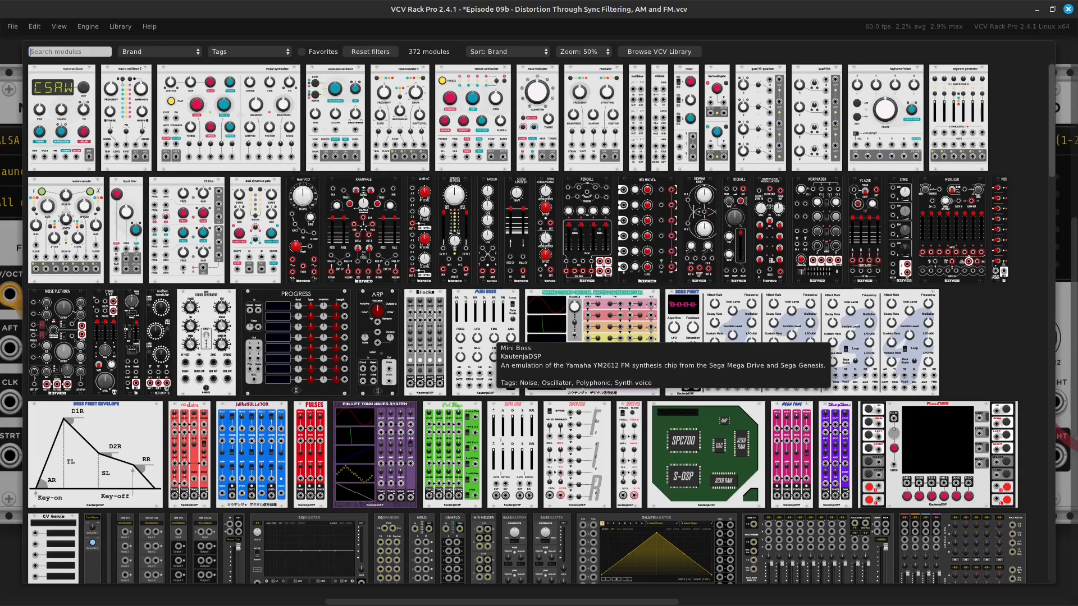
{"action": "type", "text": "lfo"}
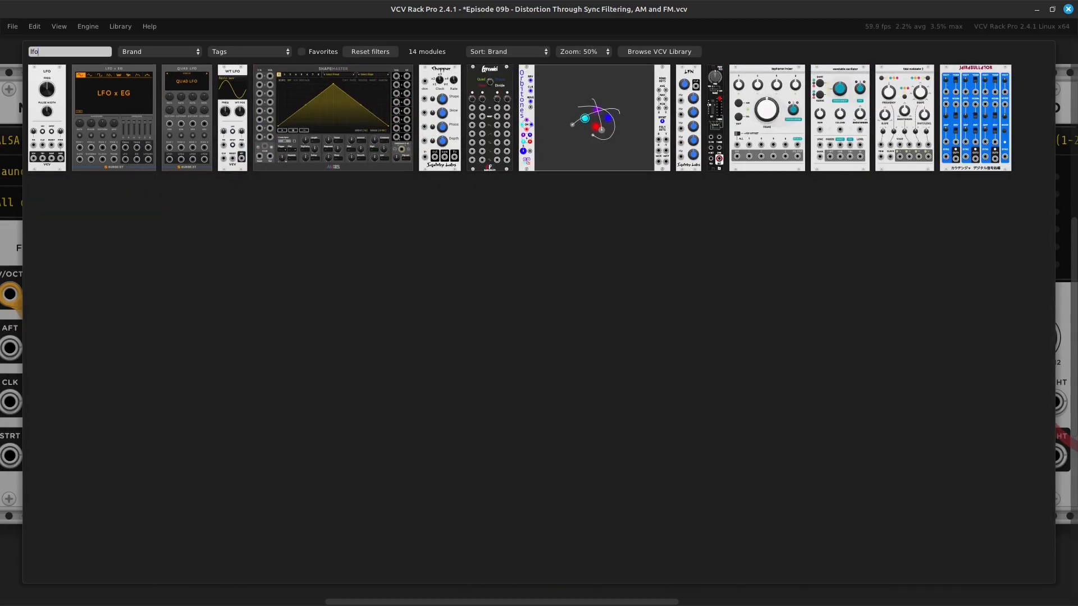
{"action": "left_click", "coordinate": [45, 127]}
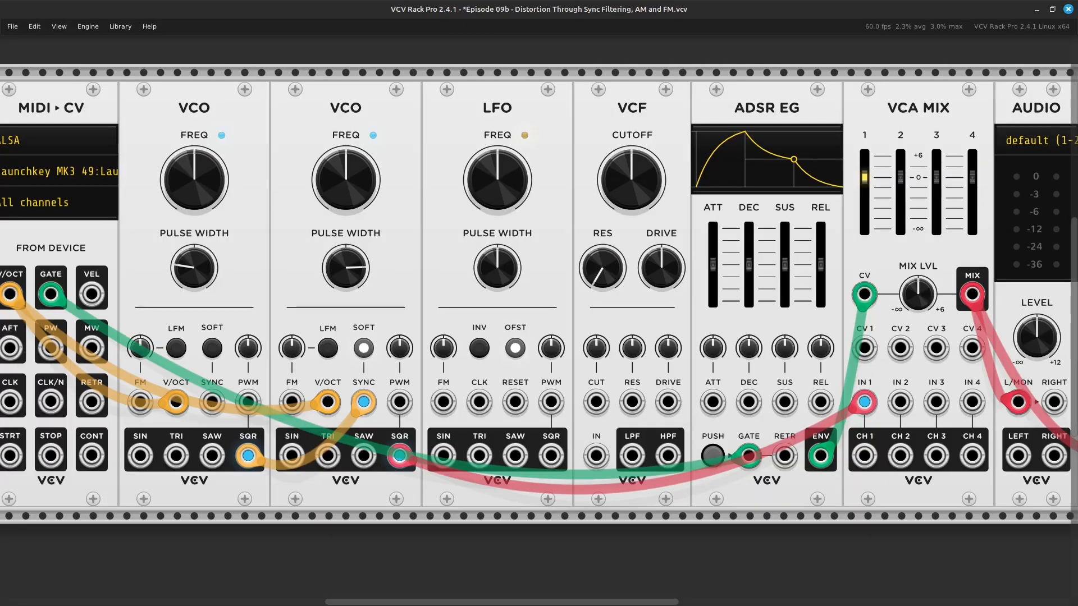
Route the second VCO's square output into the VCF's IN and connect the VCF's LPF output to VCA MIX IN 1 with a red cable.
{"action": "key", "text": "Left"}
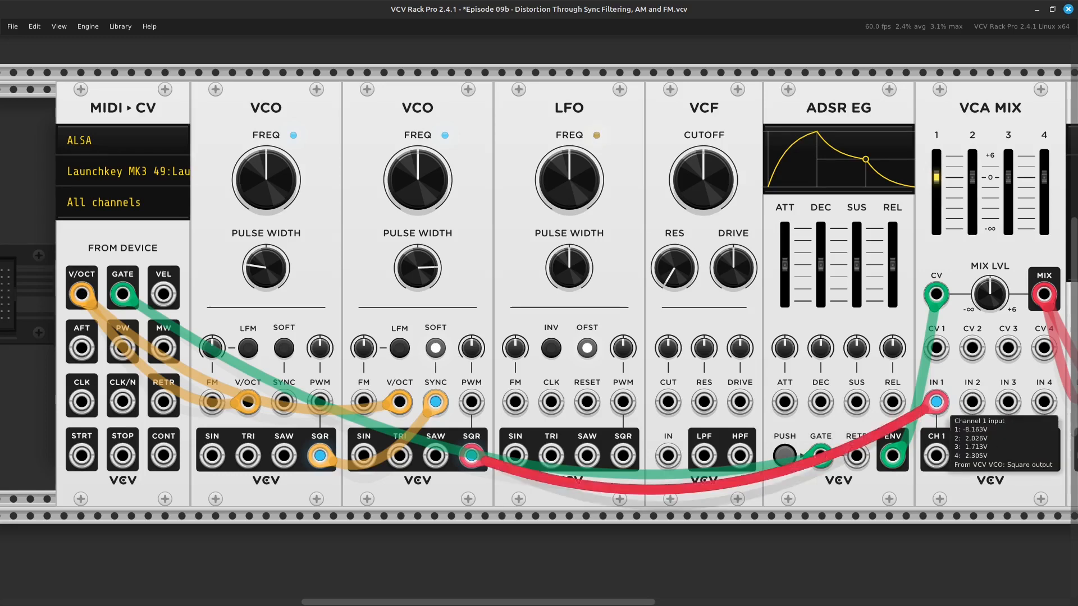
{"action": "left_click_drag", "start_coordinate": [936, 402], "coordinate": [668, 456]}
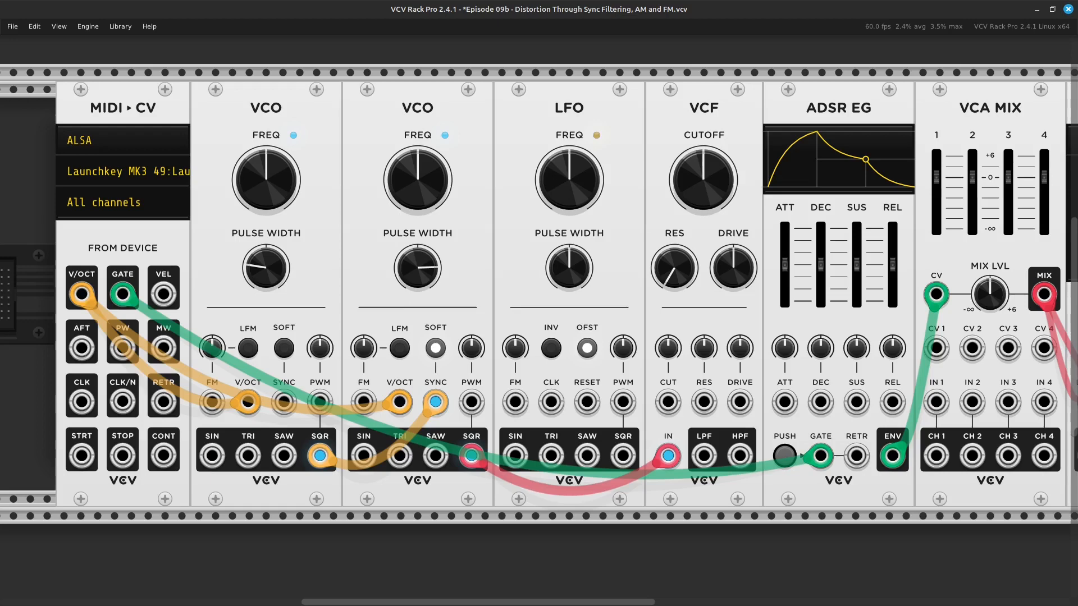
{"action": "right_click", "coordinate": [702, 461]}
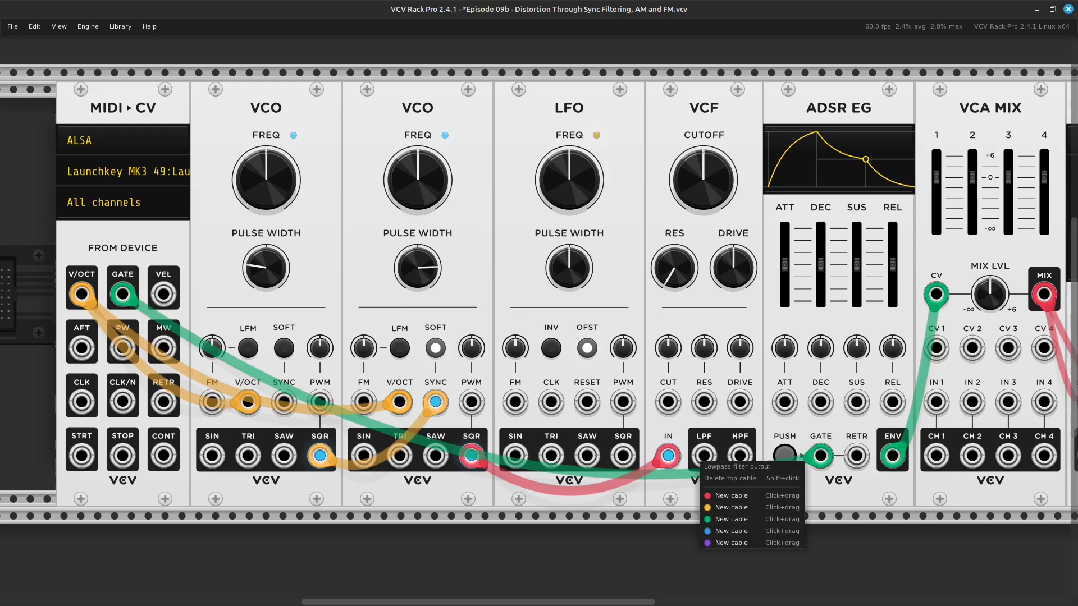
{"action": "left_click_drag", "start_coordinate": [729, 496], "coordinate": [935, 402]}
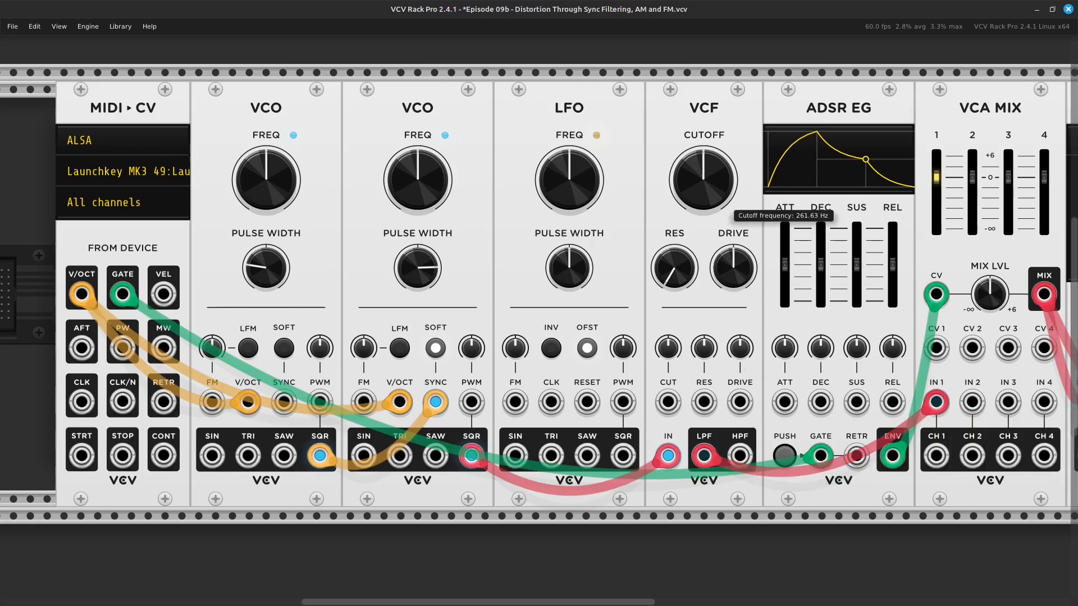
Raise the VCF's cutoff to about 4456 Hz, and raise its resonance to 100% before easing it back to about 56%.
{"action": "left_click_drag", "start_coordinate": [703, 180], "coordinate": [703, 148]}
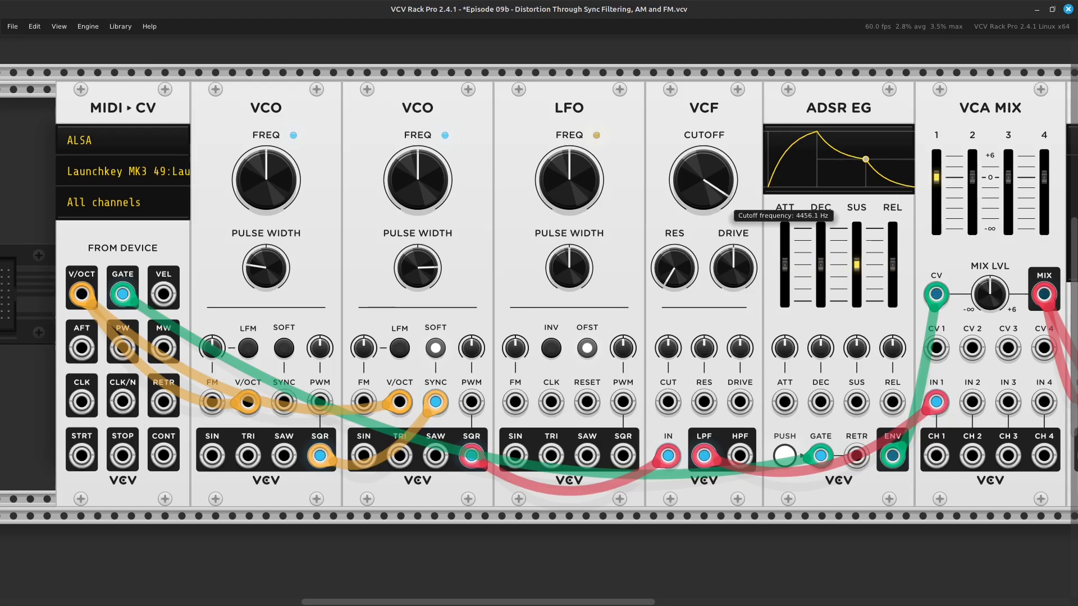
{"action": "left_click_drag", "start_coordinate": [674, 268], "coordinate": [674, 249]}
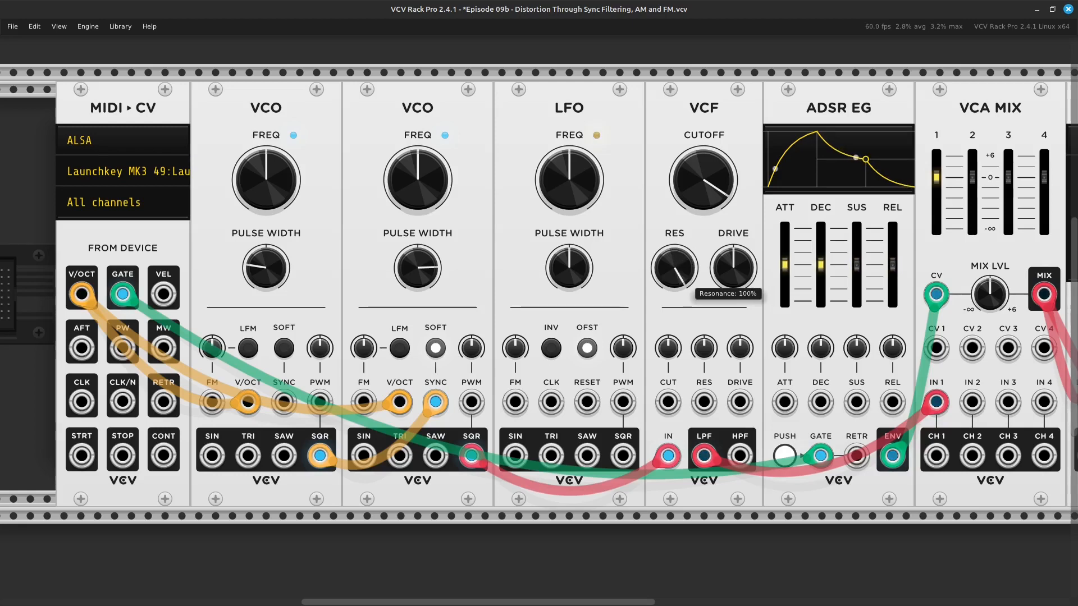
{"action": "left_click_drag", "start_coordinate": [674, 249], "coordinate": [674, 261]}
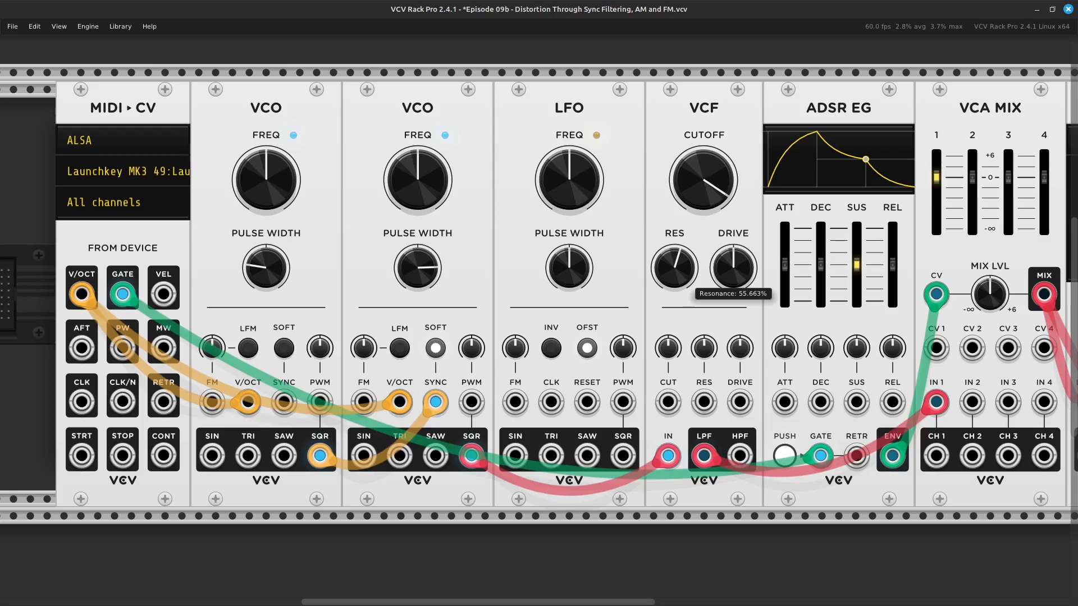
Raise the VCF's drive and sweep its resonance up to about 77%, ending low at about 7%.
{"action": "left_click_drag", "start_coordinate": [733, 268], "coordinate": [733, 261]}
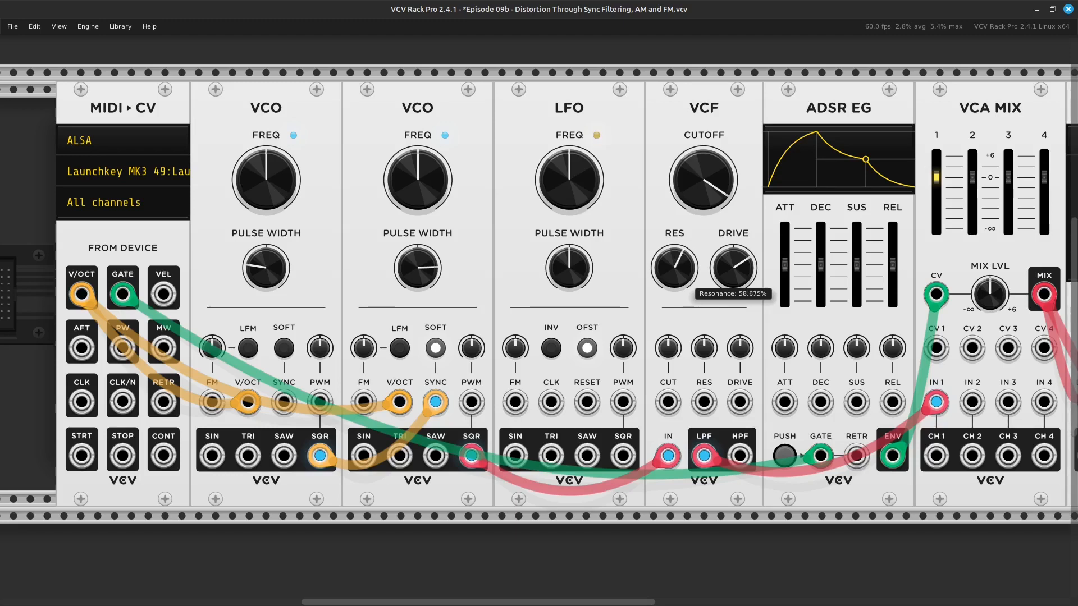
{"action": "left_click_drag", "start_coordinate": [674, 267], "coordinate": [674, 264]}
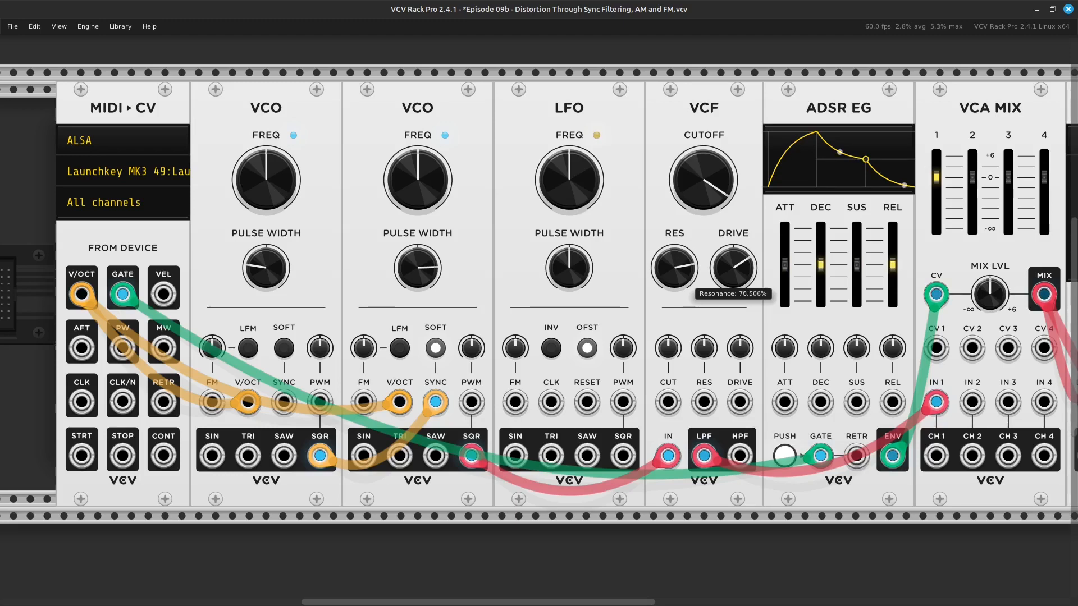
{"action": "left_click_drag", "start_coordinate": [674, 268], "coordinate": [674, 277]}
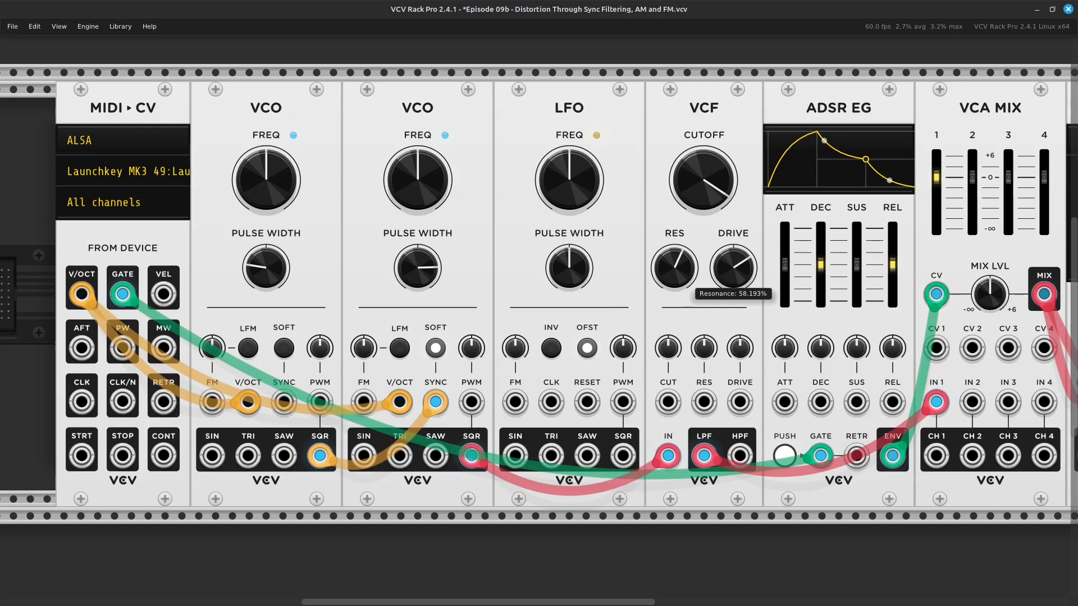
{"action": "left_click_drag", "start_coordinate": [674, 277], "coordinate": [674, 300]}
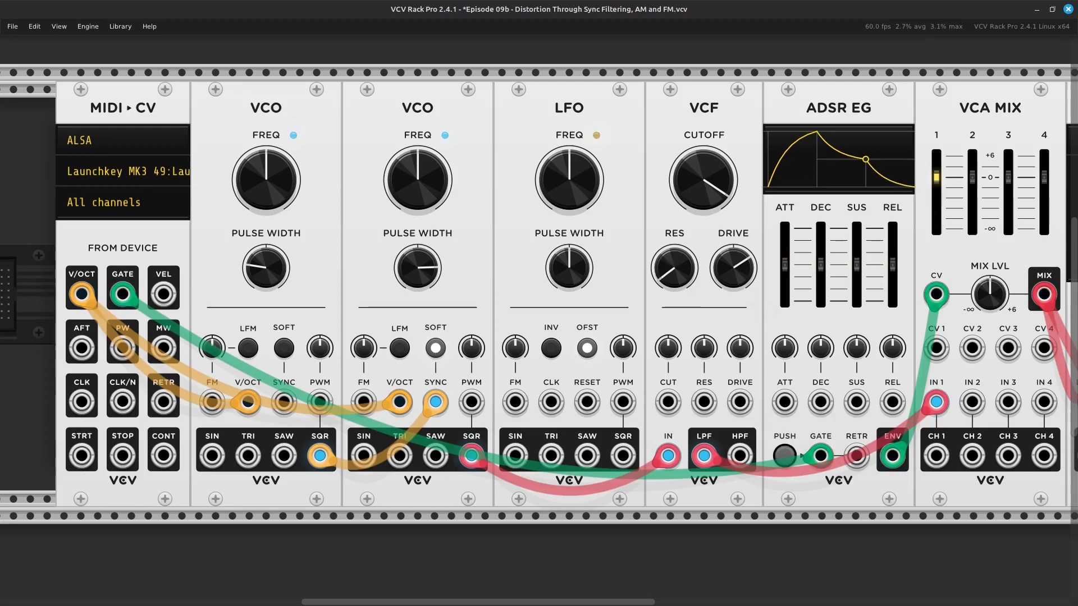
Connect the LFO's sine output to the VCF's CUT input with a yellow cable and slightly raise the cutoff frequency CV amount.
{"action": "scroll", "coordinate": [538, 295], "scroll_direction": "right", "scroll_amount": 3}
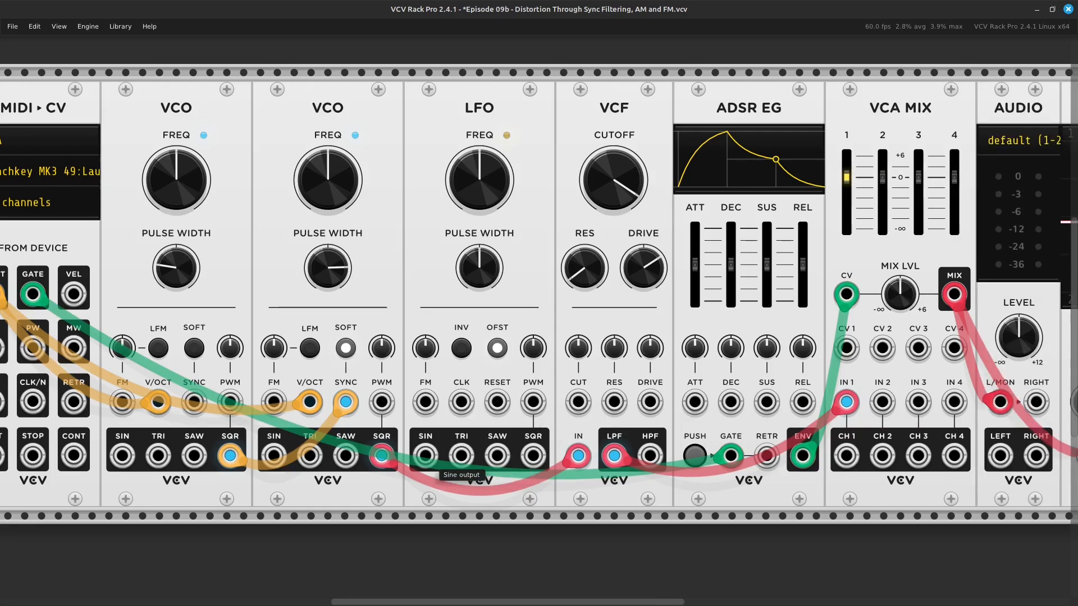
{"action": "right_click", "coordinate": [425, 456]}
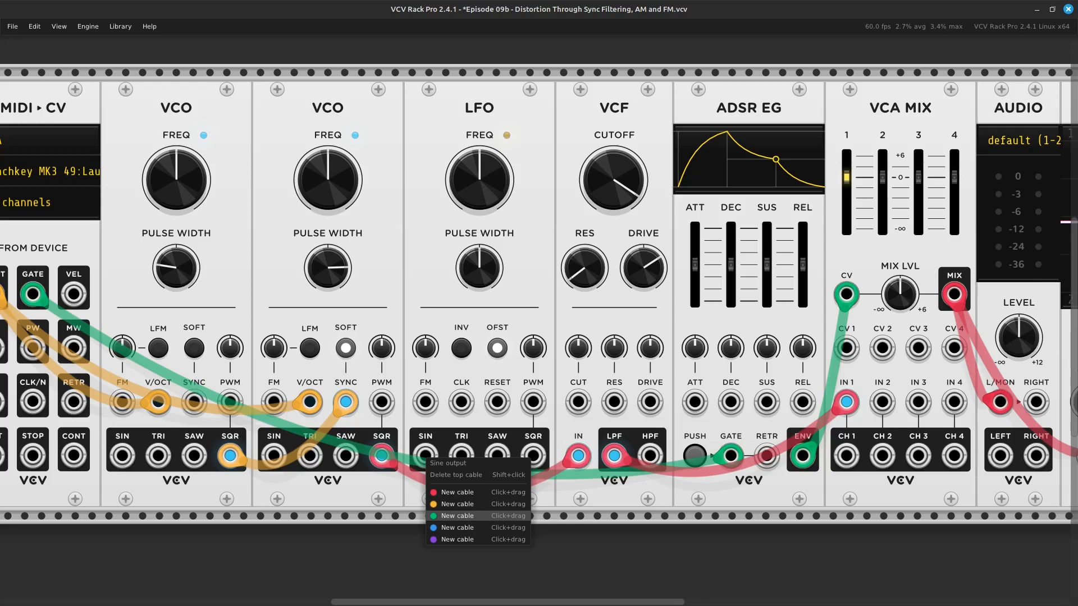
{"action": "left_click", "coordinate": [459, 557]}
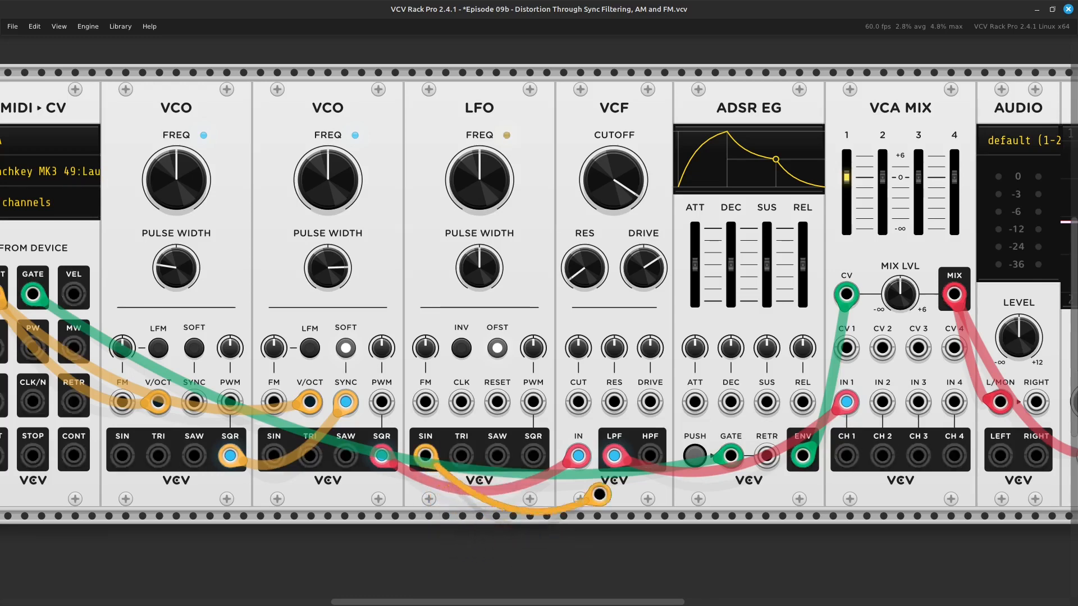
{"action": "left_click", "coordinate": [614, 402]}
{"action": "left_click_drag", "start_coordinate": [614, 402], "coordinate": [578, 402]}
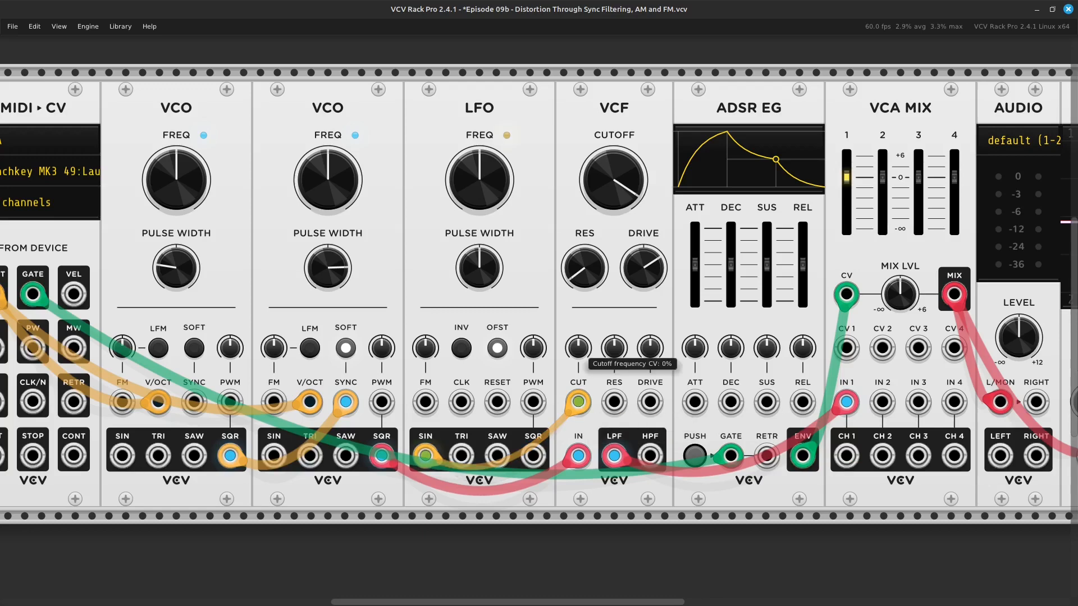
{"action": "left_click_drag", "start_coordinate": [578, 348], "coordinate": [578, 347]}
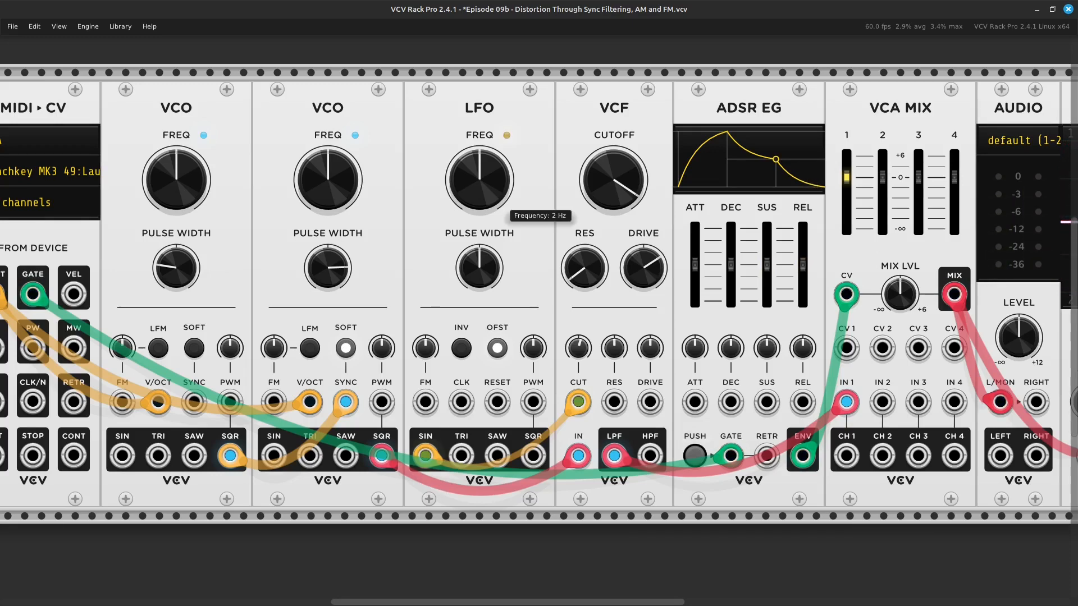
Sweep the LFO's frequency up to about 67 Hz and settle it at about 26 Hz.
{"action": "left_click_drag", "start_coordinate": [479, 180], "coordinate": [480, 135]}
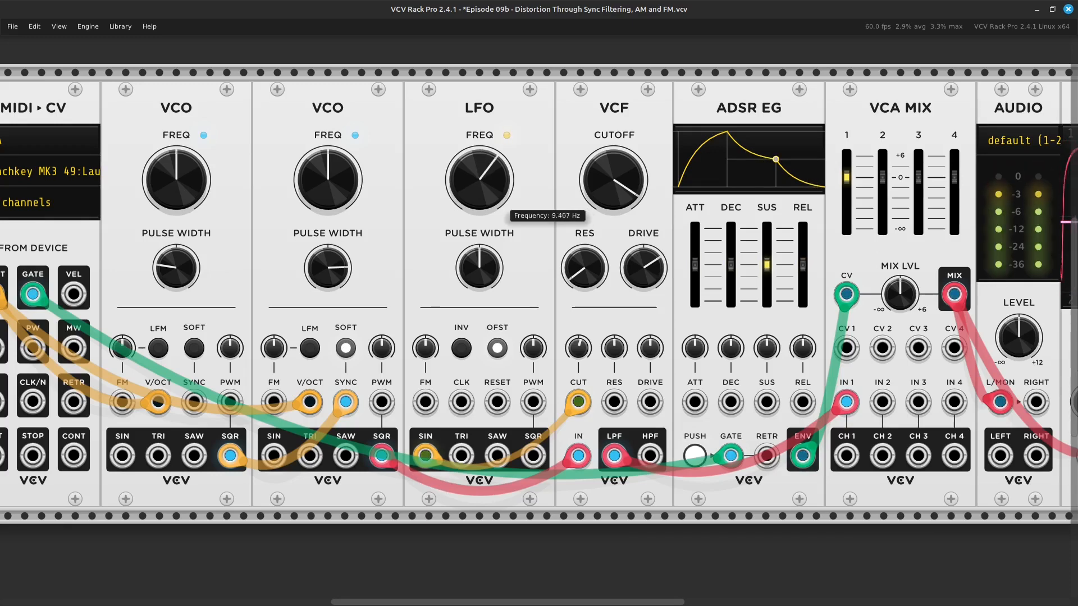
{"action": "left_click_drag", "start_coordinate": [479, 180], "coordinate": [480, 173]}
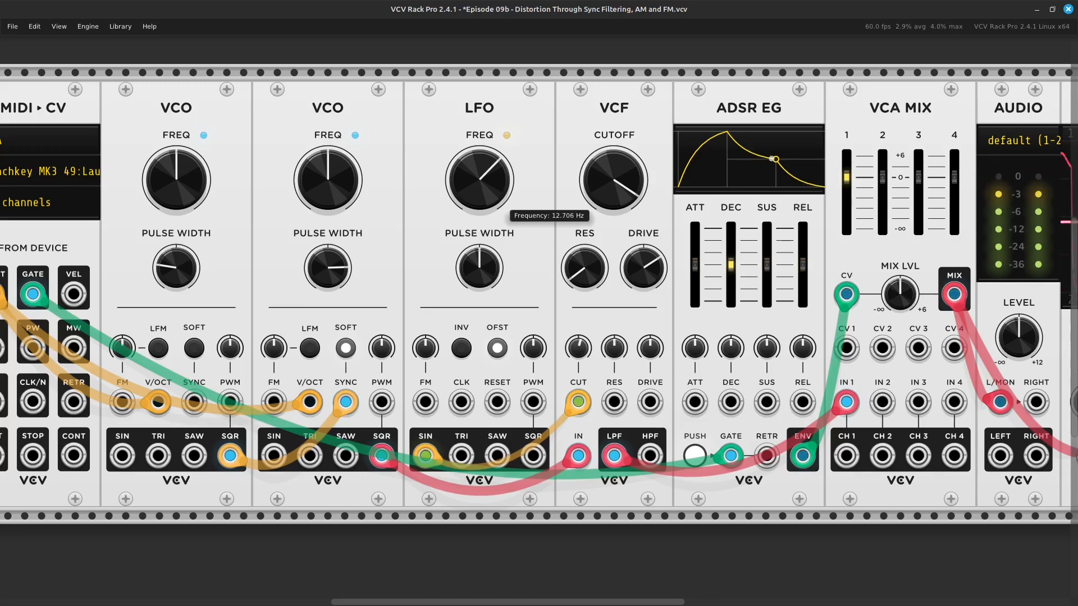
{"action": "left_click_drag", "start_coordinate": [480, 173], "coordinate": [479, 175]}
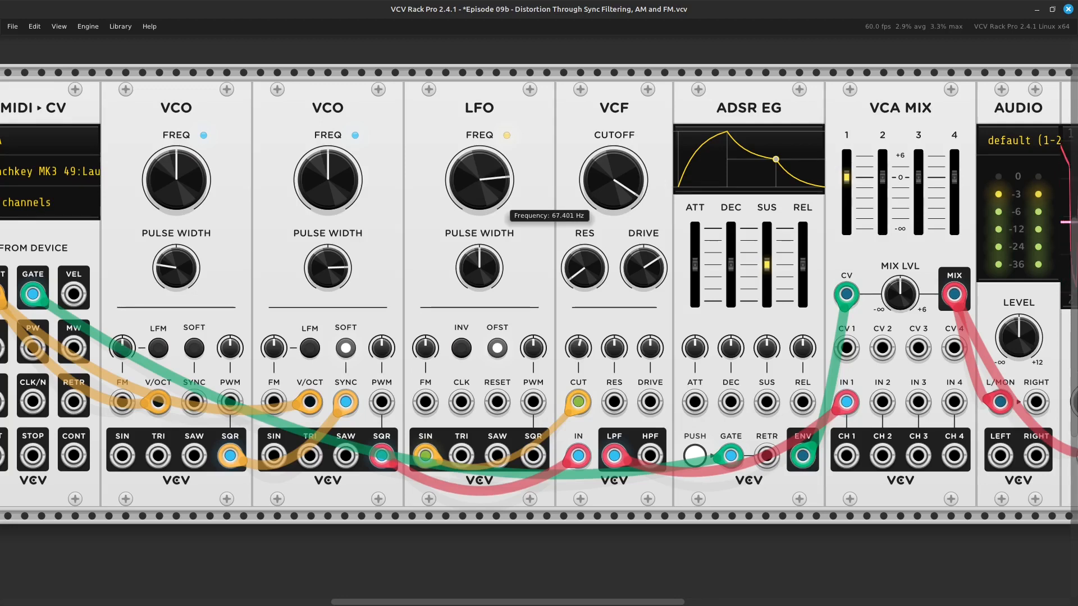
{"action": "left_click_drag", "start_coordinate": [479, 171], "coordinate": [480, 177]}
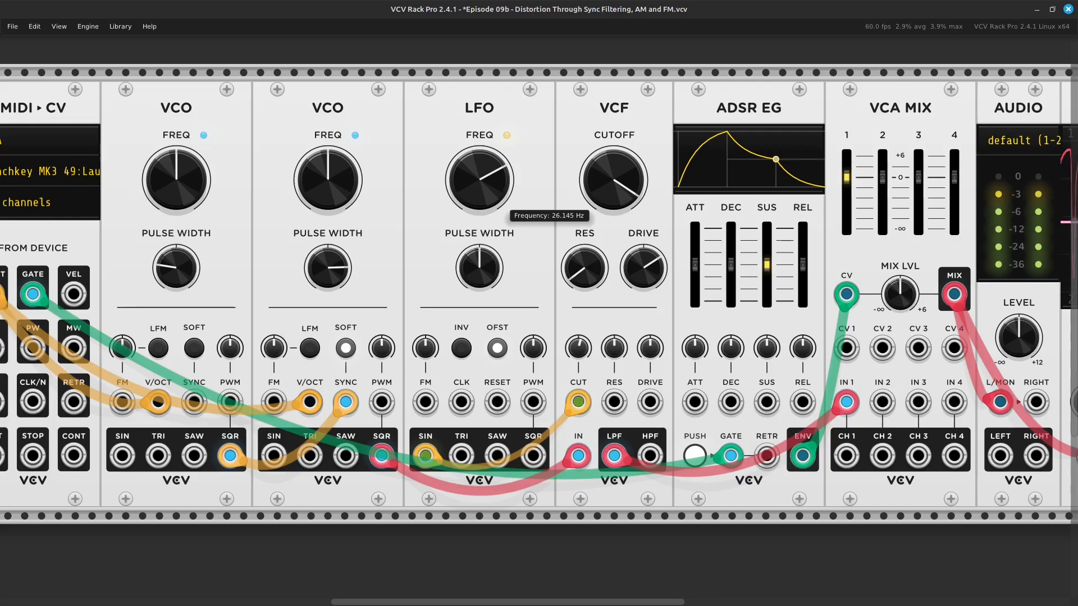
{"action": "left_click_drag", "start_coordinate": [479, 178], "coordinate": [479, 177]}
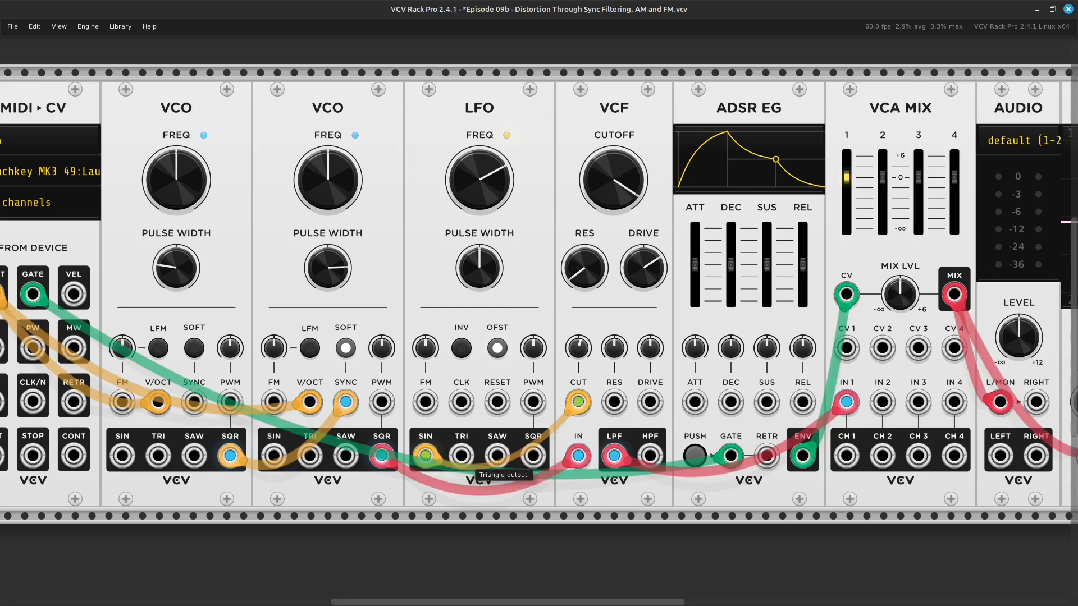
Connect the LFO's triangle output to VCA MIX CV 1 with a yellow cable and raise the LFO's frequency to about 73 Hz.
{"action": "right_click", "coordinate": [461, 456]}
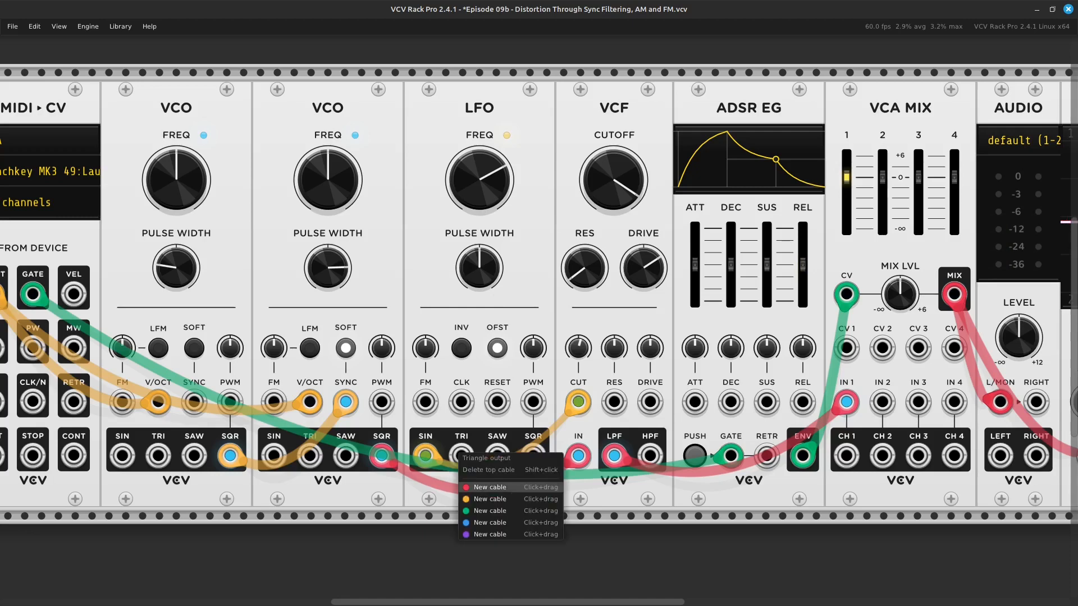
{"action": "left_click", "coordinate": [495, 496]}
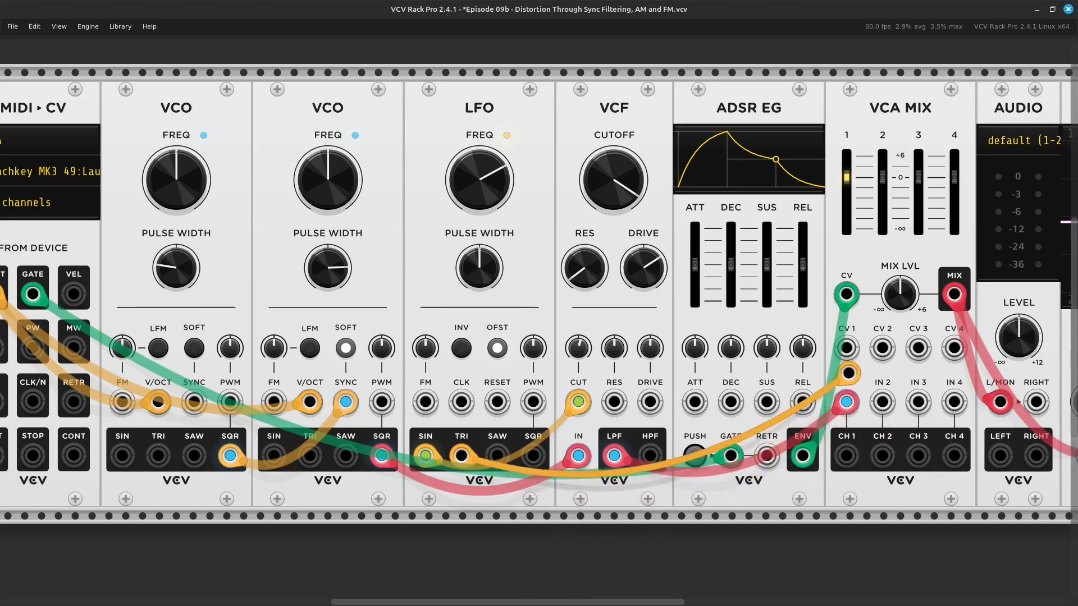
{"action": "left_click", "coordinate": [846, 348]}
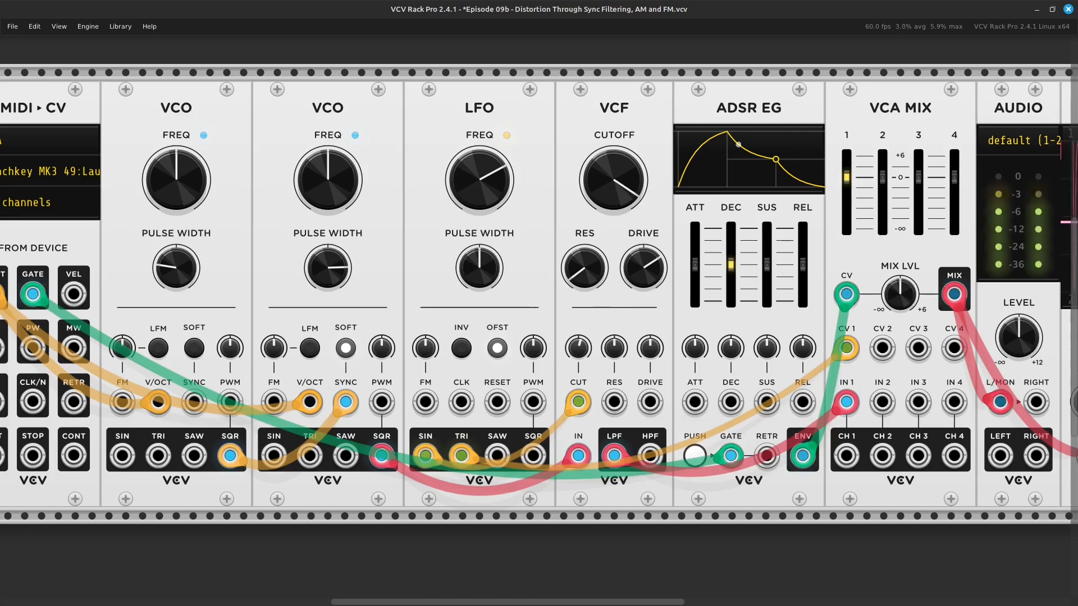
{"action": "left_click_drag", "start_coordinate": [480, 179], "coordinate": [479, 156]}
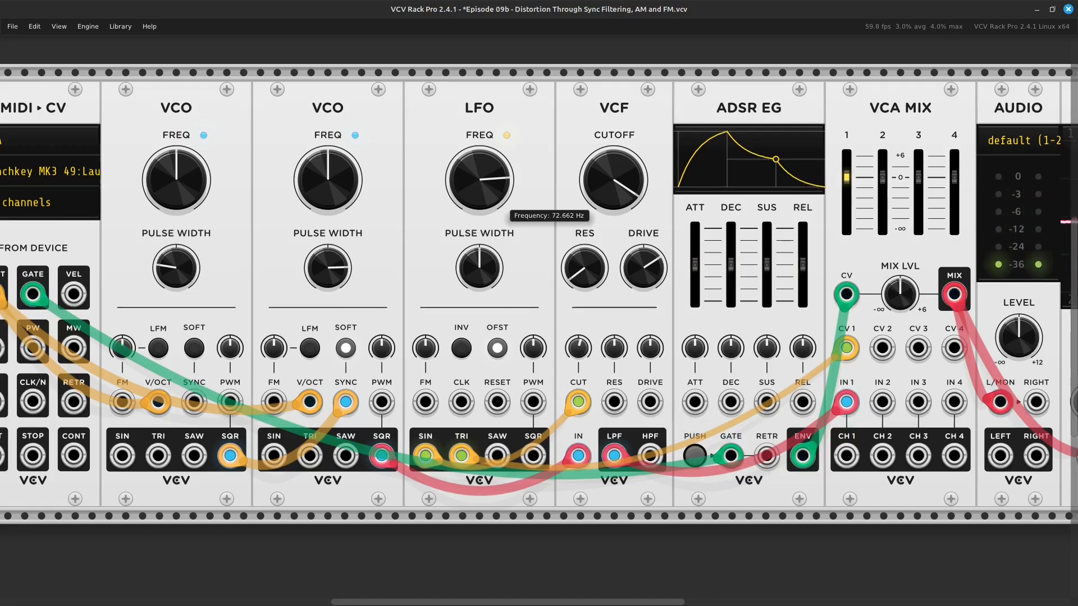
{"action": "mouse_move", "coordinate": [480, 179]}
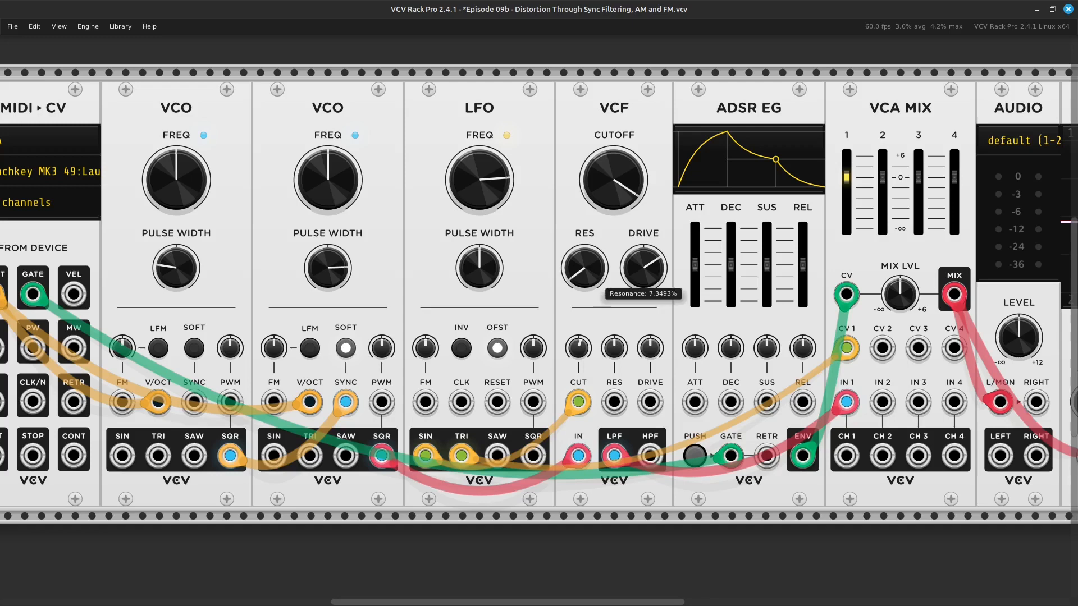
Raise the VCF's resonance to about 35%.
{"action": "left_click_drag", "start_coordinate": [594, 278], "coordinate": [594, 86]}
{"action": "left_click_drag", "start_coordinate": [595, 171], "coordinate": [595, 190]}
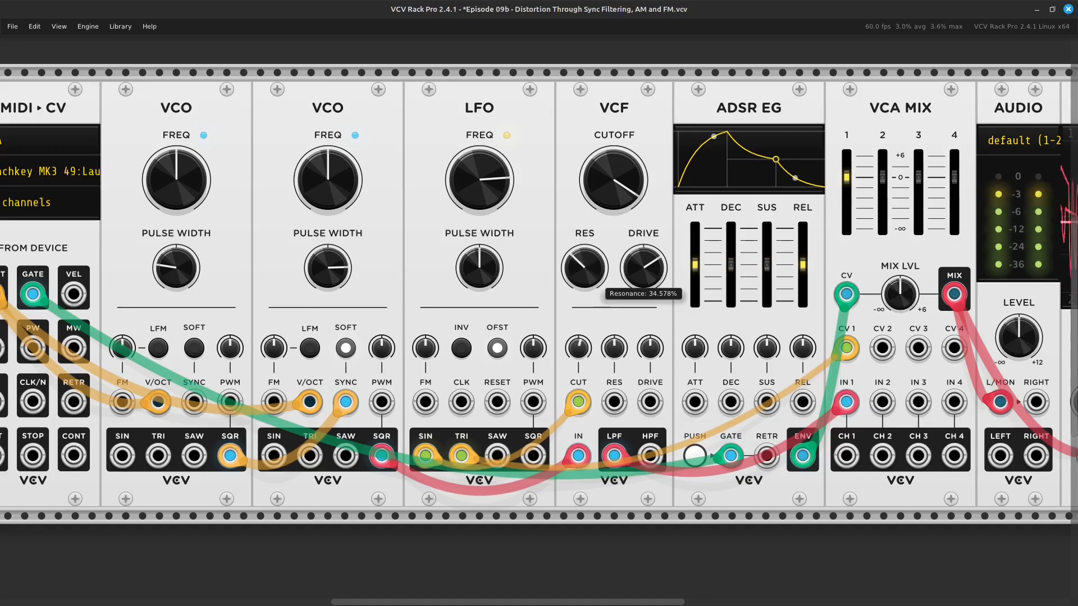
{"action": "left_click_drag", "start_coordinate": [584, 267], "coordinate": [585, 266]}
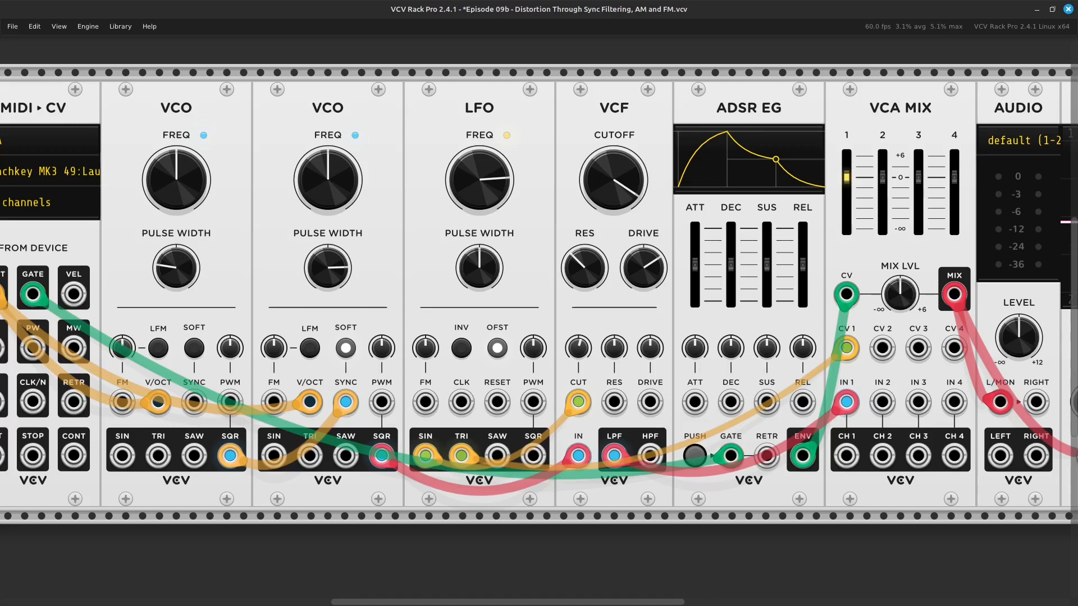
Connect the first VCO's sine output to the second VCO's FM input with a yellow cable and raise the second VCO's FM amount.
{"action": "scroll", "coordinate": [539, 291], "scroll_direction": "left", "scroll_amount": 5}
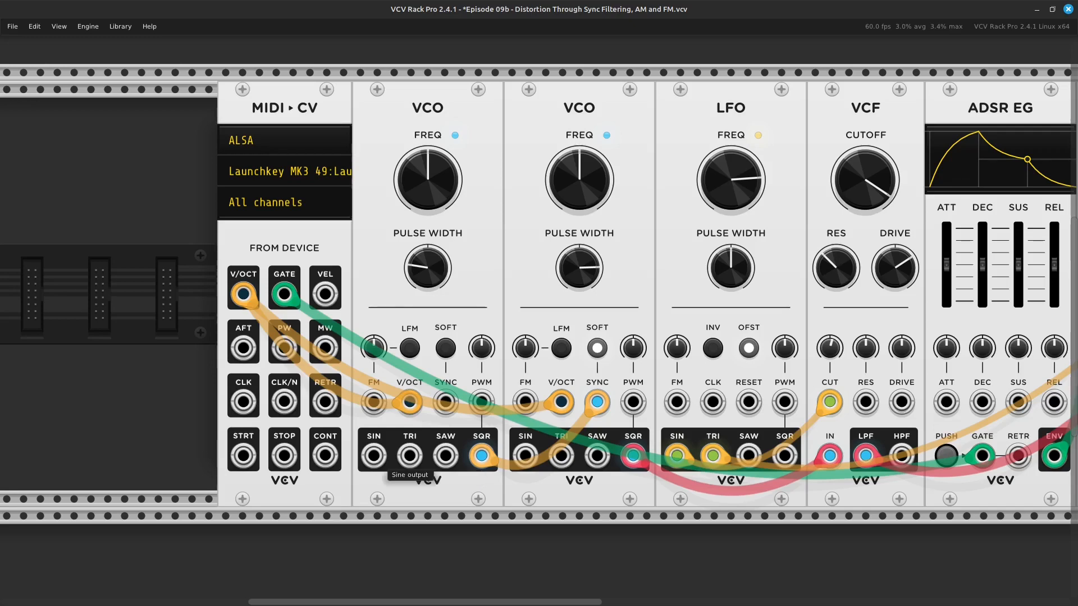
{"action": "right_click", "coordinate": [370, 457]}
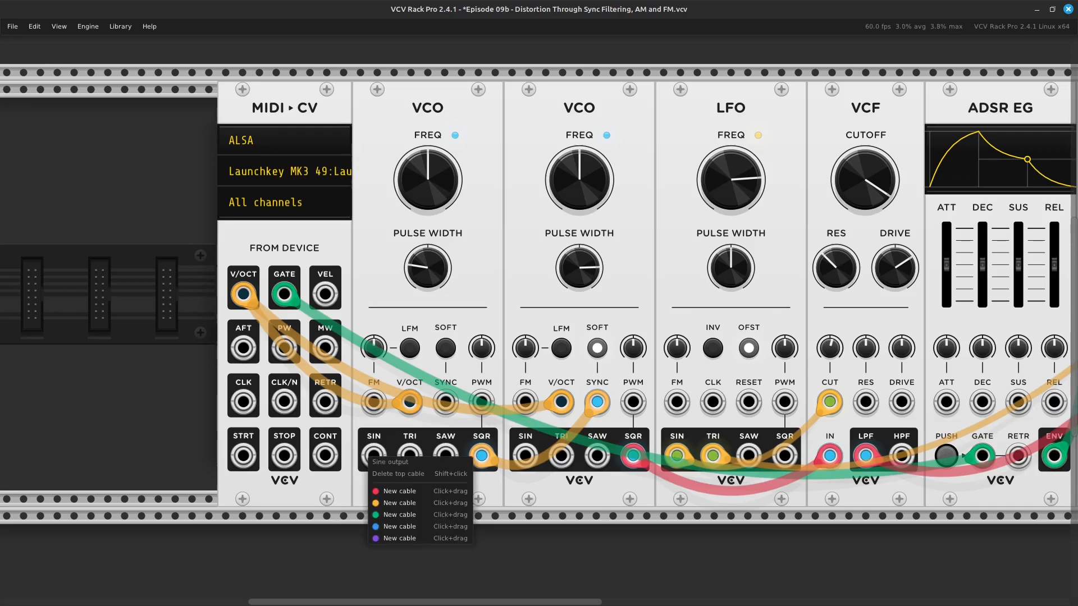
{"action": "left_click_drag", "start_coordinate": [399, 502], "coordinate": [525, 402]}
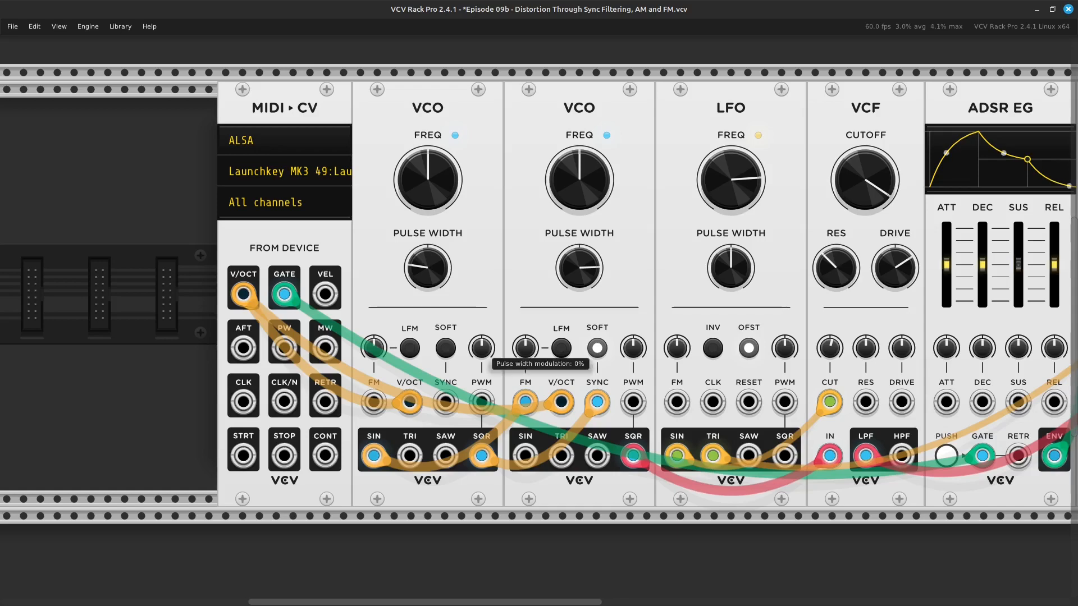
{"action": "left_click_drag", "start_coordinate": [525, 348], "coordinate": [525, 341]}
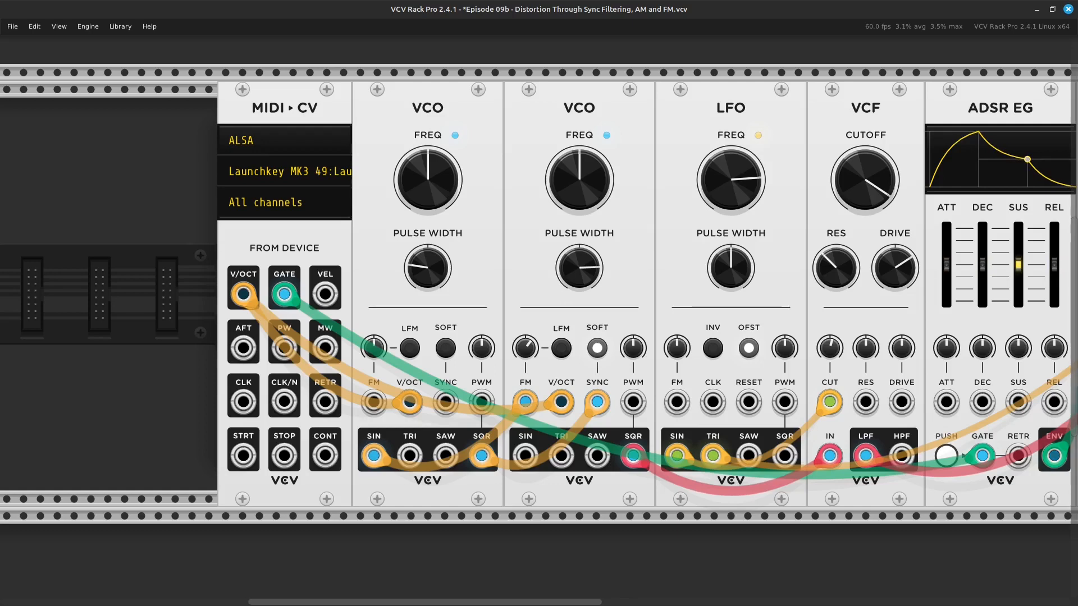
Shift the AUDIO and SCOPE modules together to the right, opening a gap in the rack after VCA MIX.
{"action": "key", "text": "Right"}
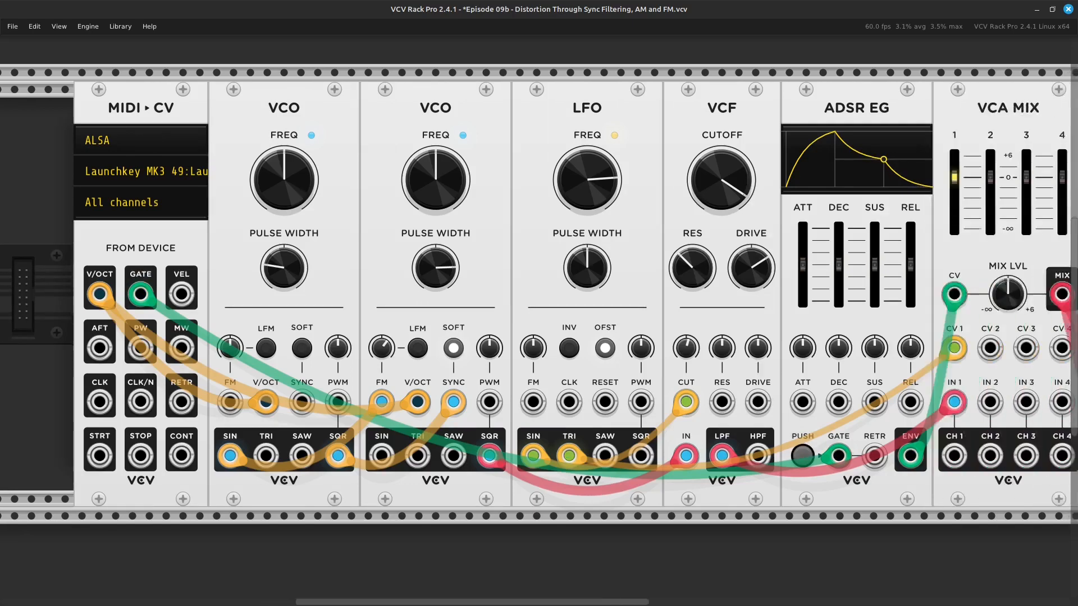
{"action": "key", "text": "Right"}
{"action": "key", "text": "Right"}
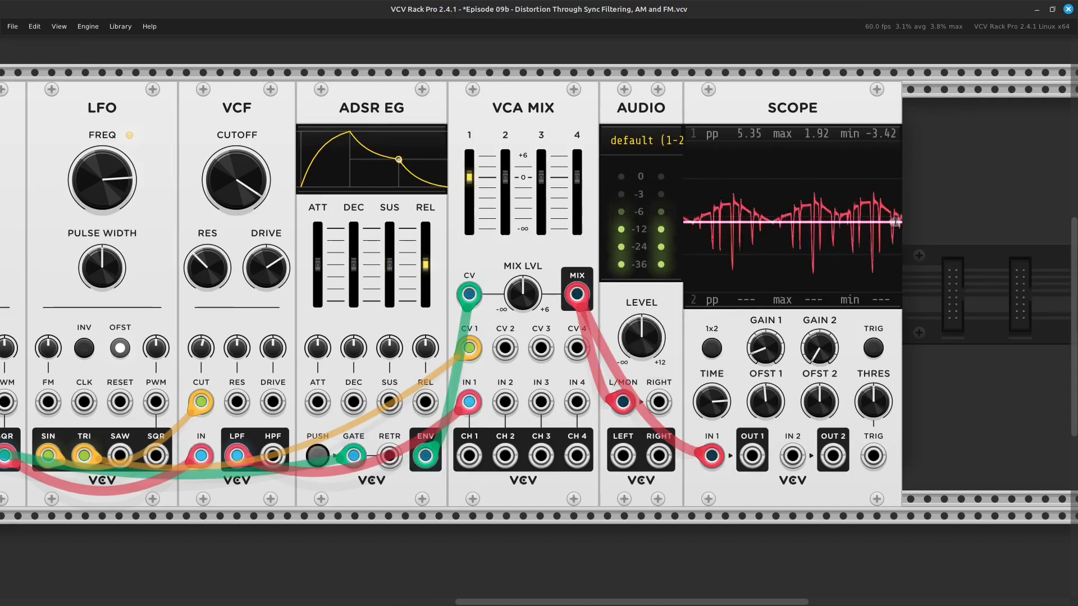
{"action": "key", "text": "Right"}
{"action": "key", "text": "Left"}
{"action": "key", "text": "Right"}
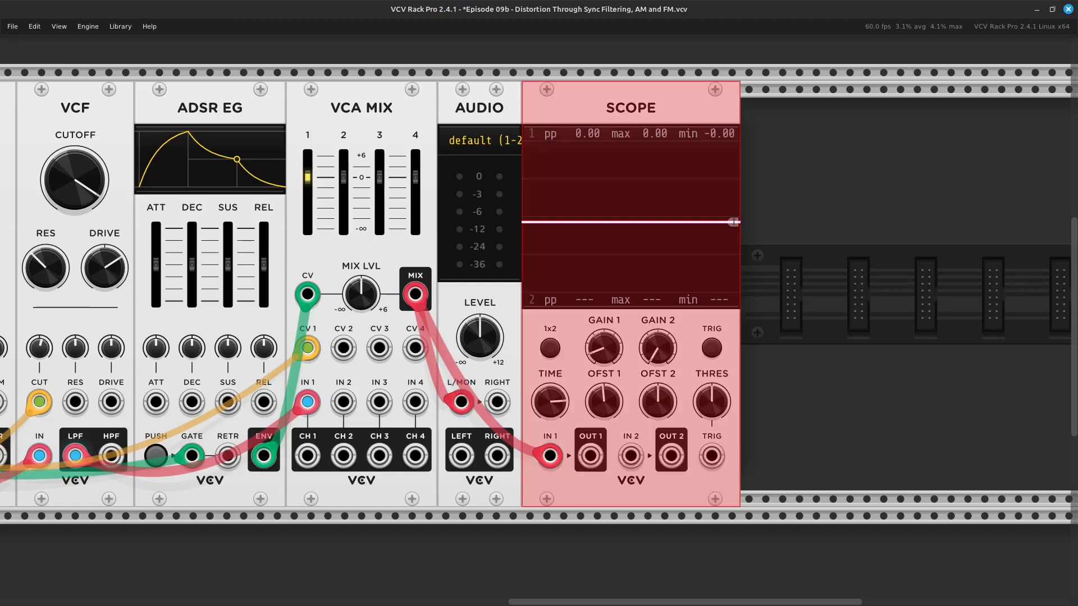
{"action": "left_click_drag", "start_coordinate": [564, 341], "coordinate": [750, 342]}
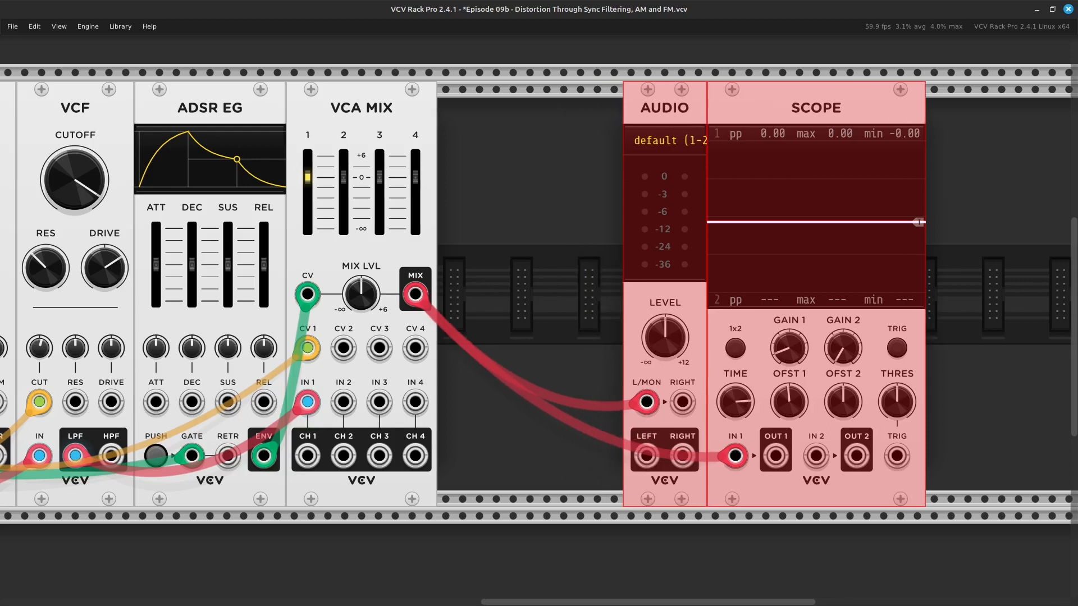
Search the module browser for "compr" and add the msc Hack Compressor in the gap between VCA MIX and AUDIO.
{"action": "left_click", "coordinate": [533, 303]}
{"action": "right_click", "coordinate": [533, 303]}
{"action": "key", "text": "BackSpace"}
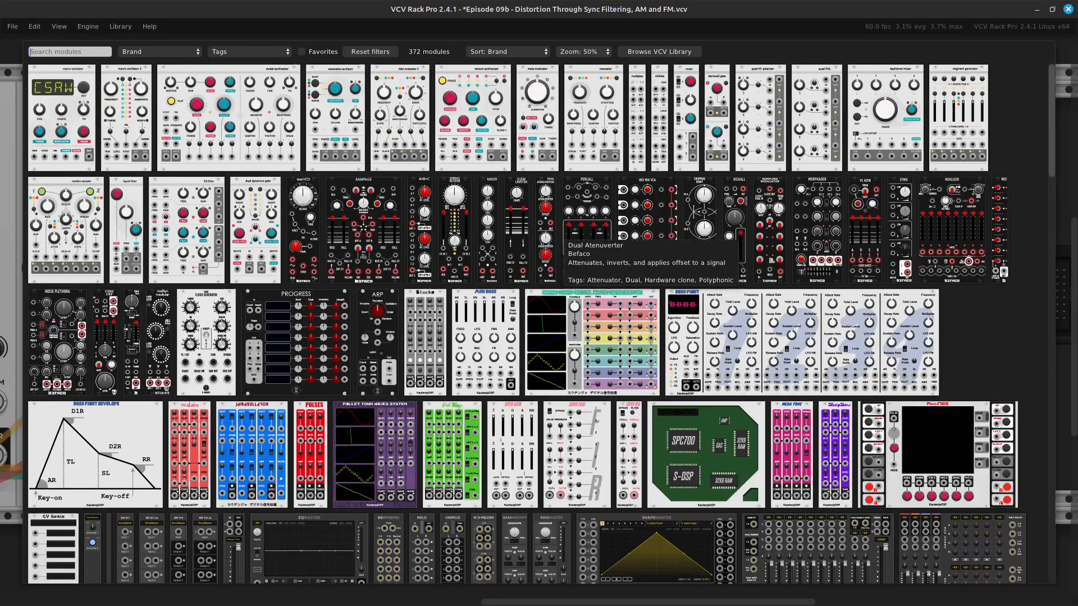
{"action": "type", "text": "compr"}
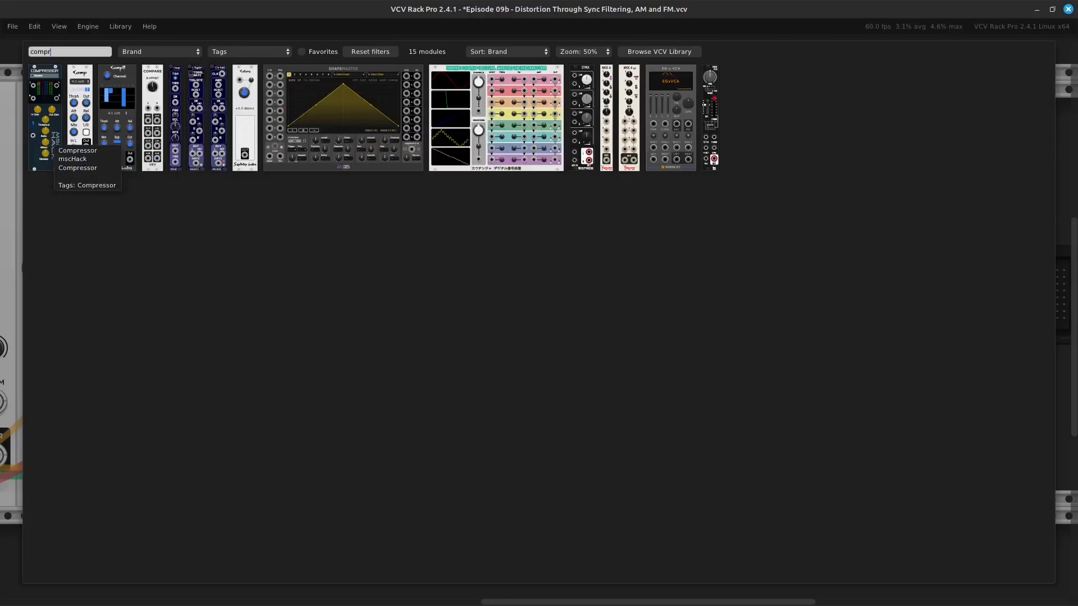
{"action": "left_click", "coordinate": [51, 143]}
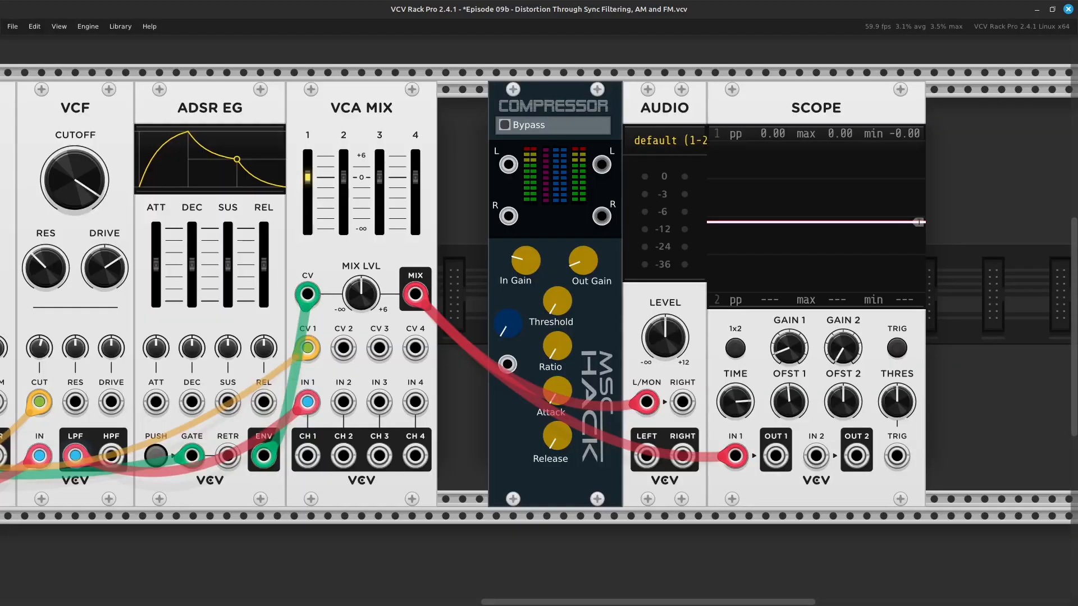
Close the gaps by placing the Compressor against VCA MIX, followed directly by the AUDIO and SCOPE modules.
{"action": "left_click_drag", "start_coordinate": [554, 107], "coordinate": [504, 107]}
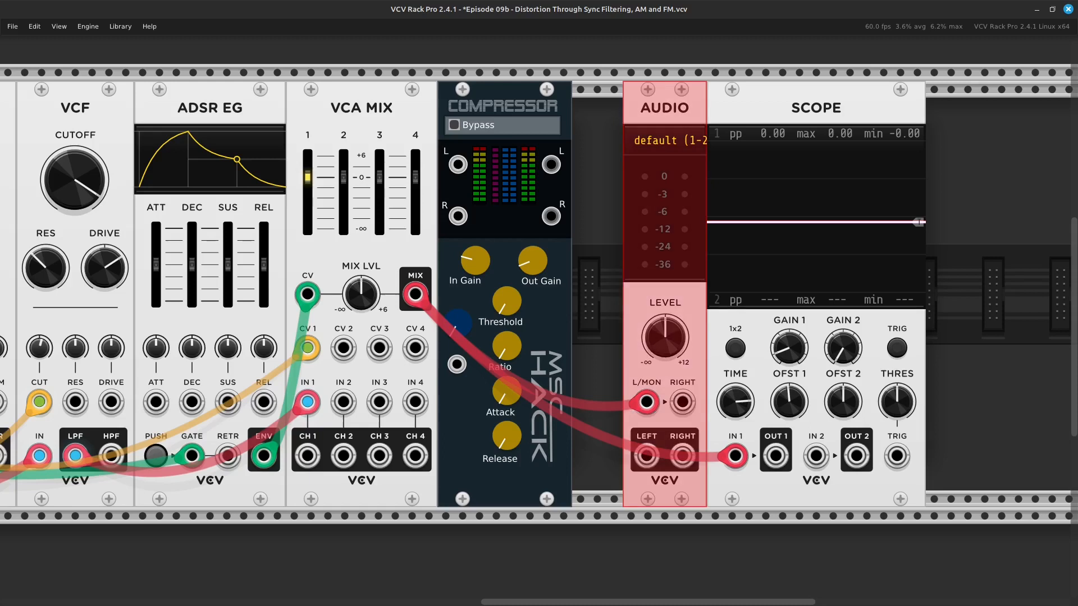
{"action": "left_click_drag", "start_coordinate": [664, 108], "coordinate": [614, 107]}
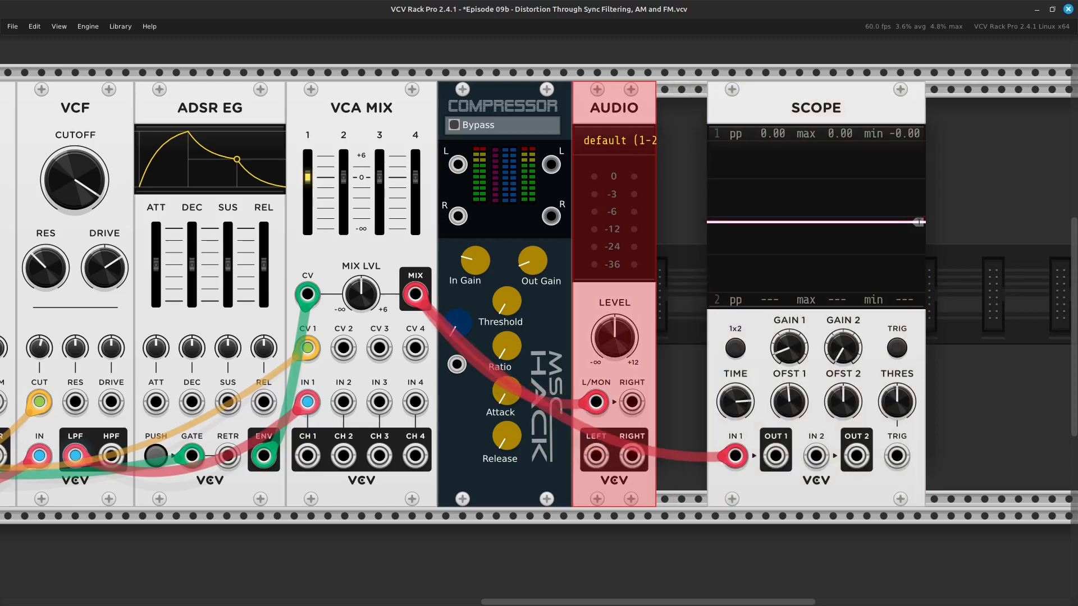
{"action": "left_click_drag", "start_coordinate": [816, 107], "coordinate": [765, 108]}
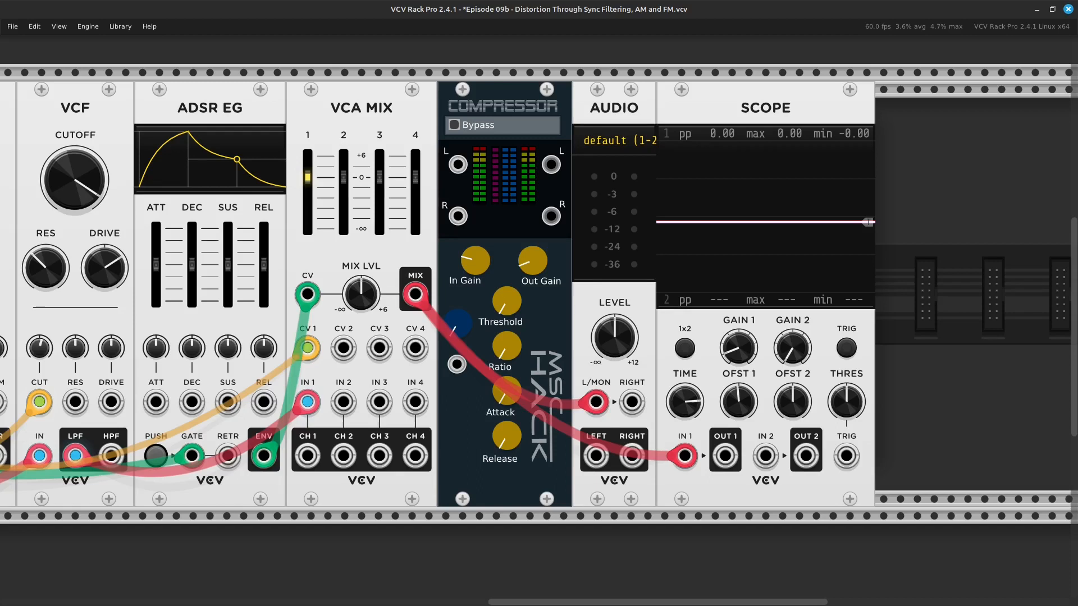
Move the SCOPE end of the VCA MIX cable to the Compressor's left input and connect its left output to SCOPE IN 1 in red.
{"action": "left_click_drag", "start_coordinate": [685, 455], "coordinate": [457, 164]}
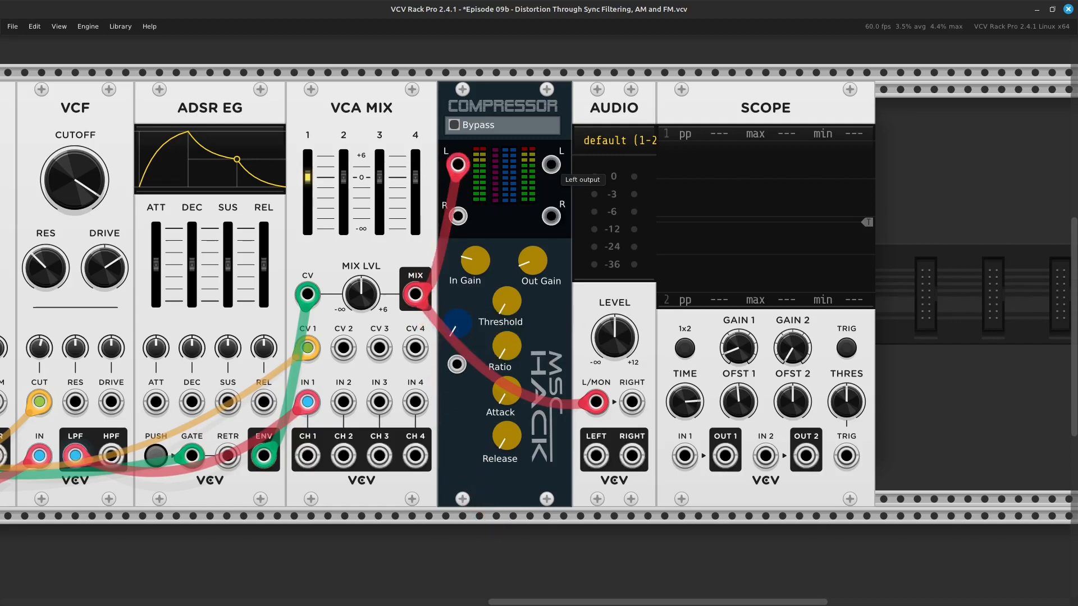
{"action": "right_click", "coordinate": [551, 165]}
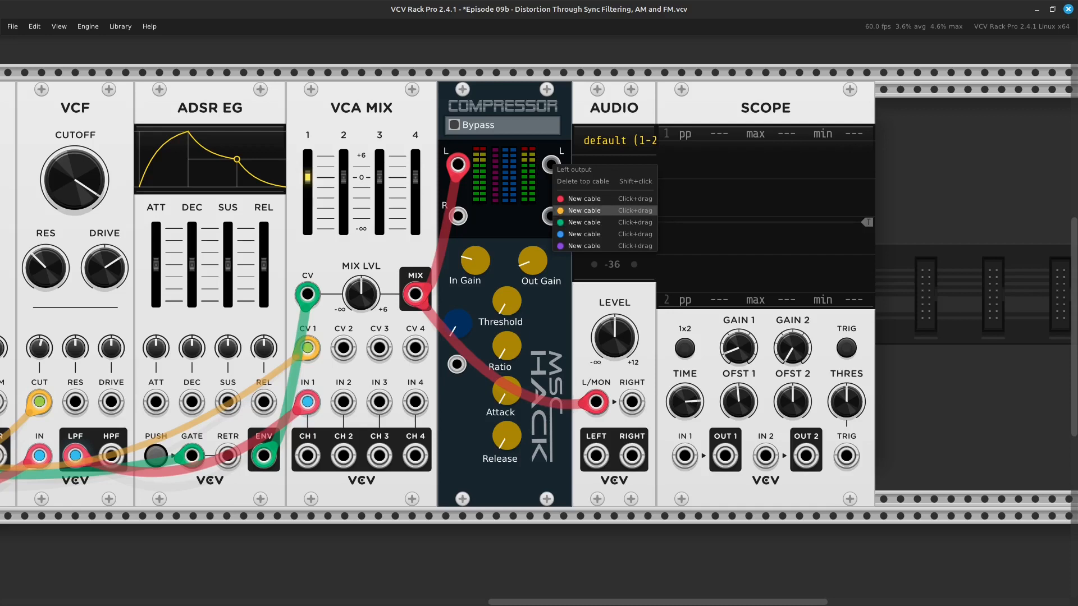
{"action": "left_click", "coordinate": [578, 198]}
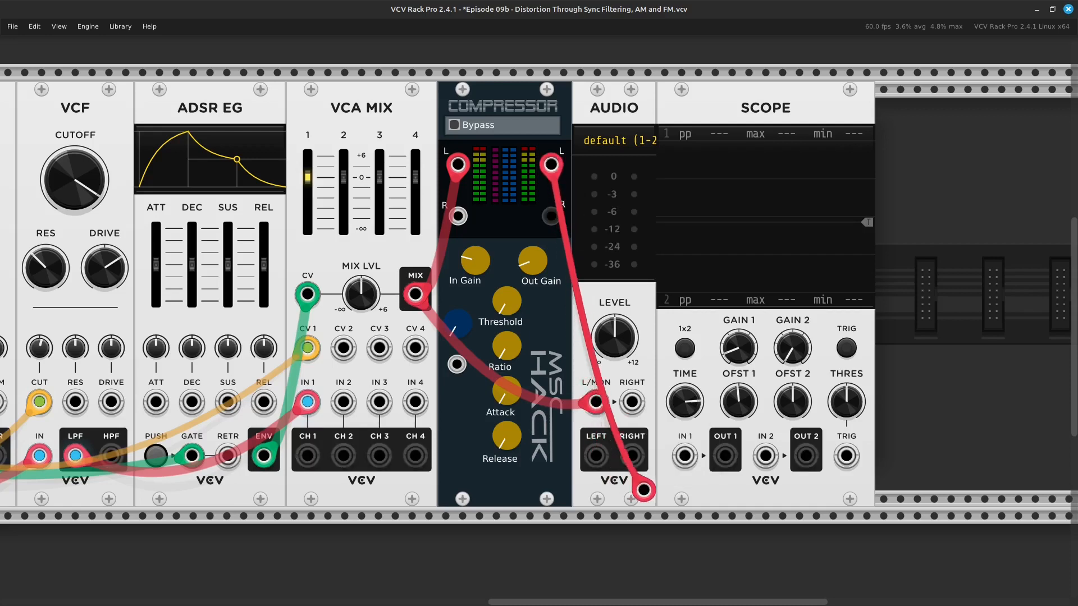
{"action": "left_click", "coordinate": [684, 456]}
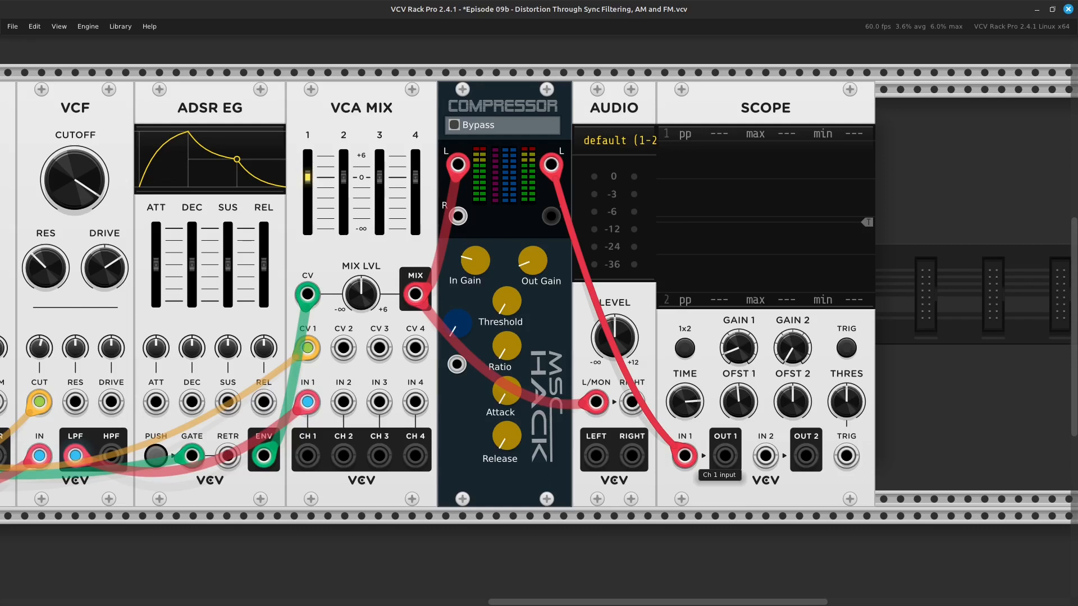
Remove the cables at SCOPE IN 1 and AUDIO L/MON, and connect the Compressor's left output to both inputs with red cables.
{"action": "left_click_drag", "start_coordinate": [684, 456], "coordinate": [451, 331]}
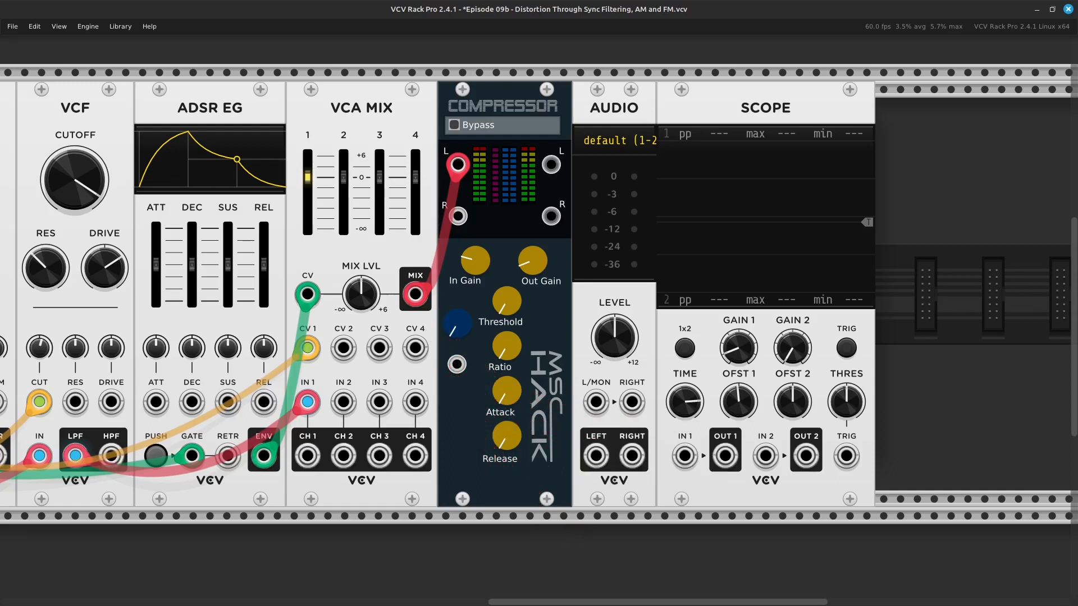
{"action": "right_click", "coordinate": [551, 165]}
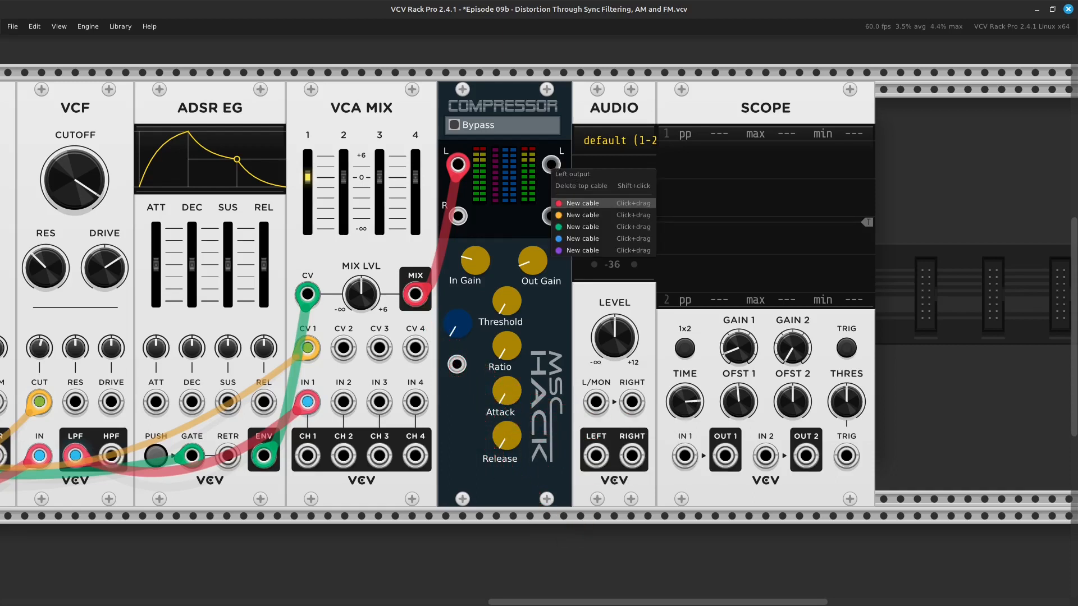
{"action": "left_click_drag", "start_coordinate": [582, 203], "coordinate": [595, 402]}
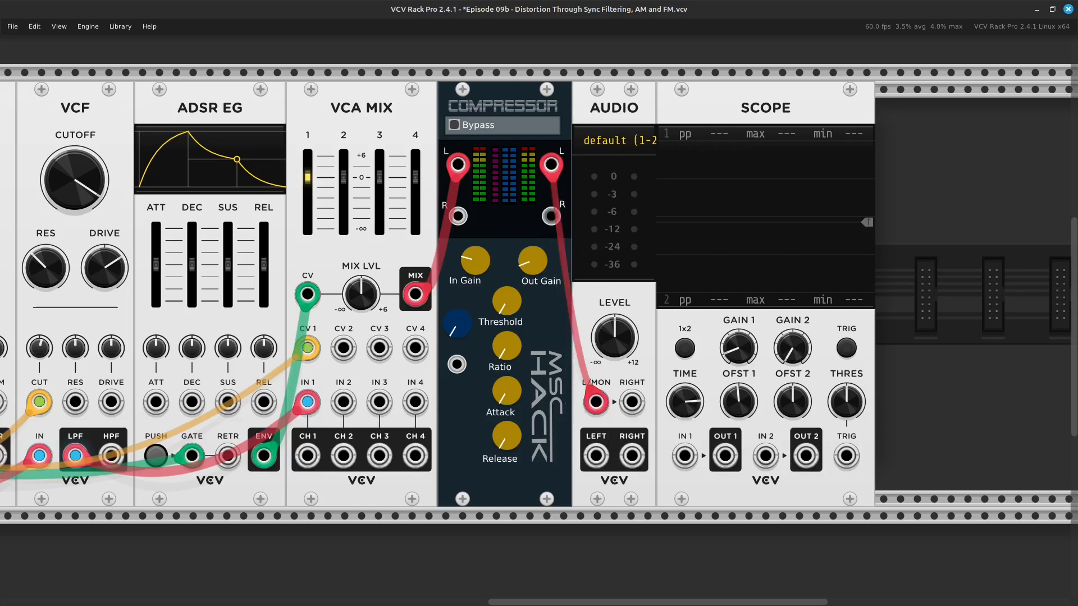
{"action": "right_click", "coordinate": [684, 455]}
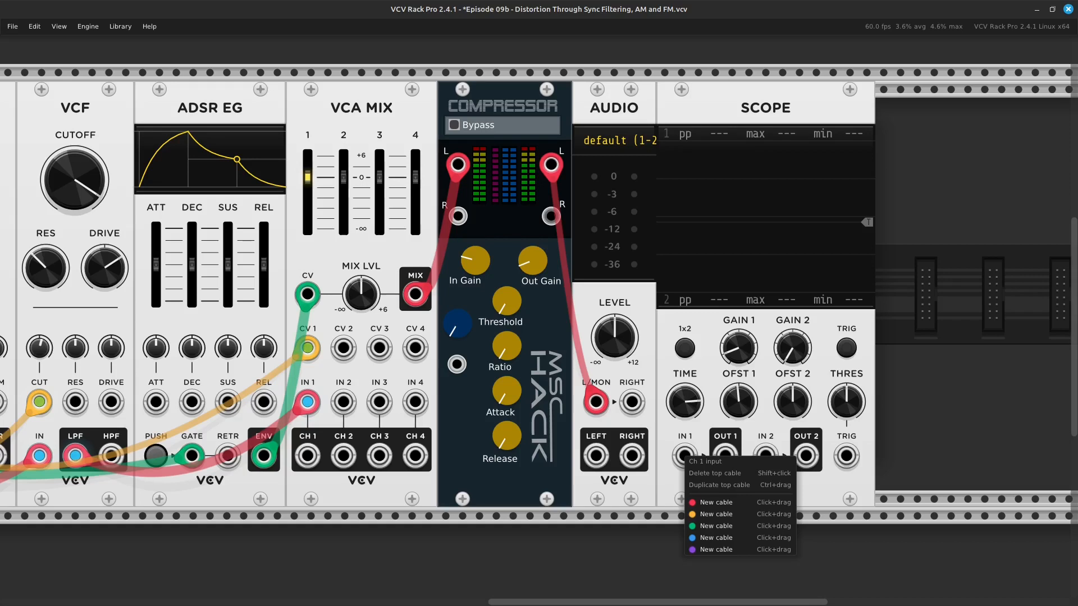
{"action": "left_click_drag", "start_coordinate": [715, 503], "coordinate": [551, 165]}
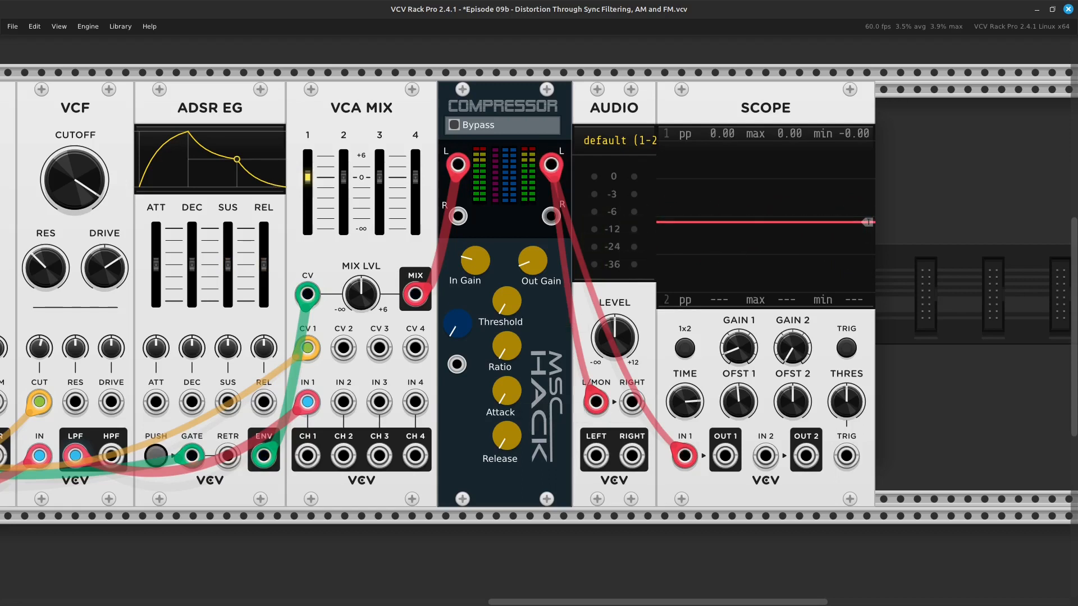
Raise the Compressor's Threshold to about 10:30 and Ratio to about 3 o'clock, keeping the module between VCA MIX and AUDIO.
{"action": "left_click_drag", "start_coordinate": [506, 302], "coordinate": [507, 295]}
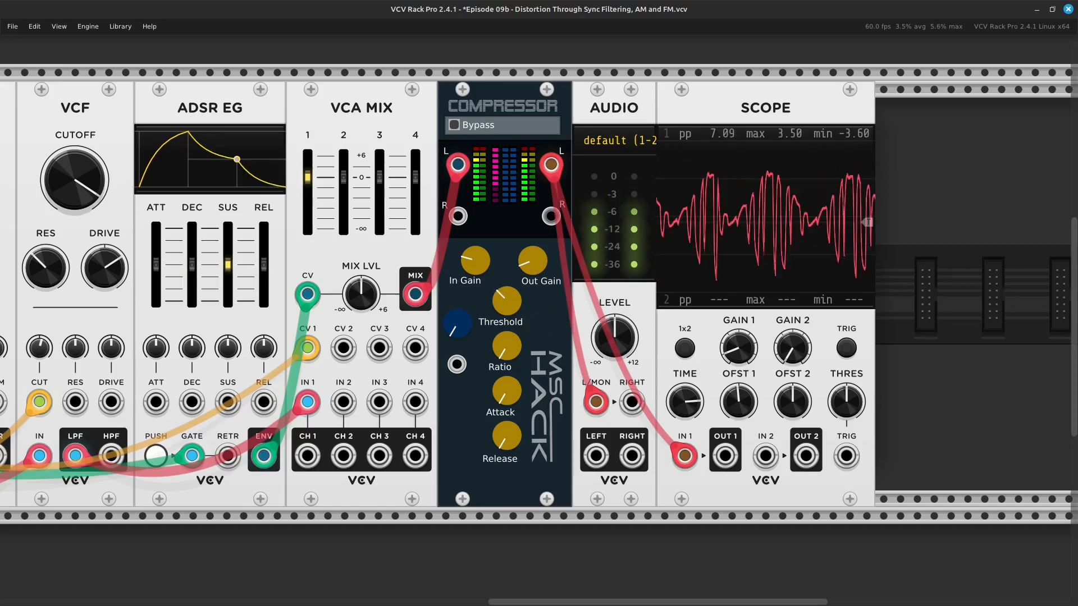
{"action": "left_click_drag", "start_coordinate": [512, 352], "coordinate": [511, 315]}
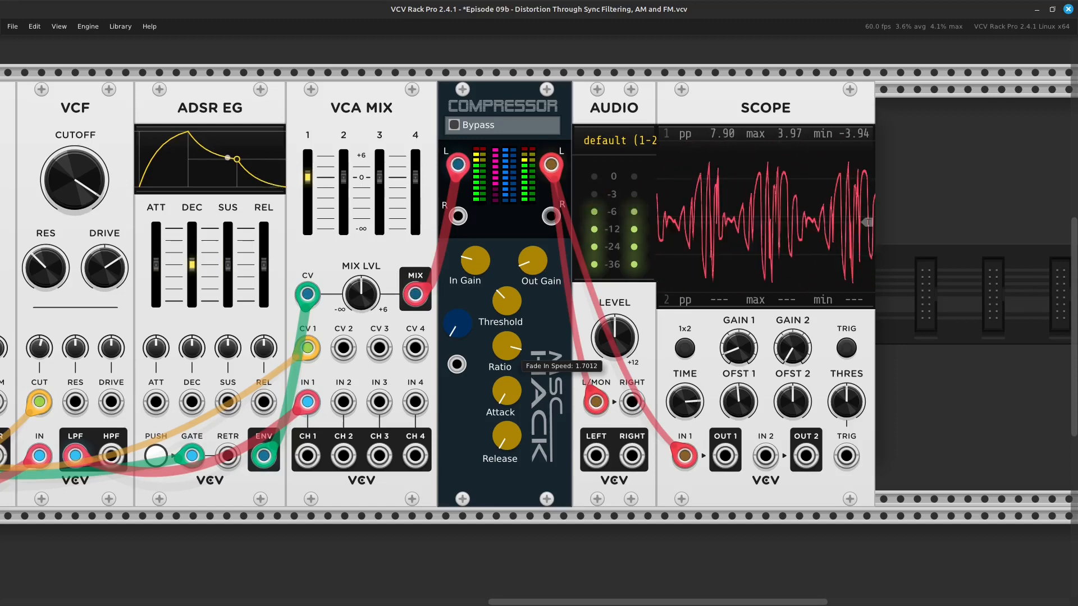
{"action": "left_click_drag", "start_coordinate": [512, 314], "coordinate": [512, 316]}
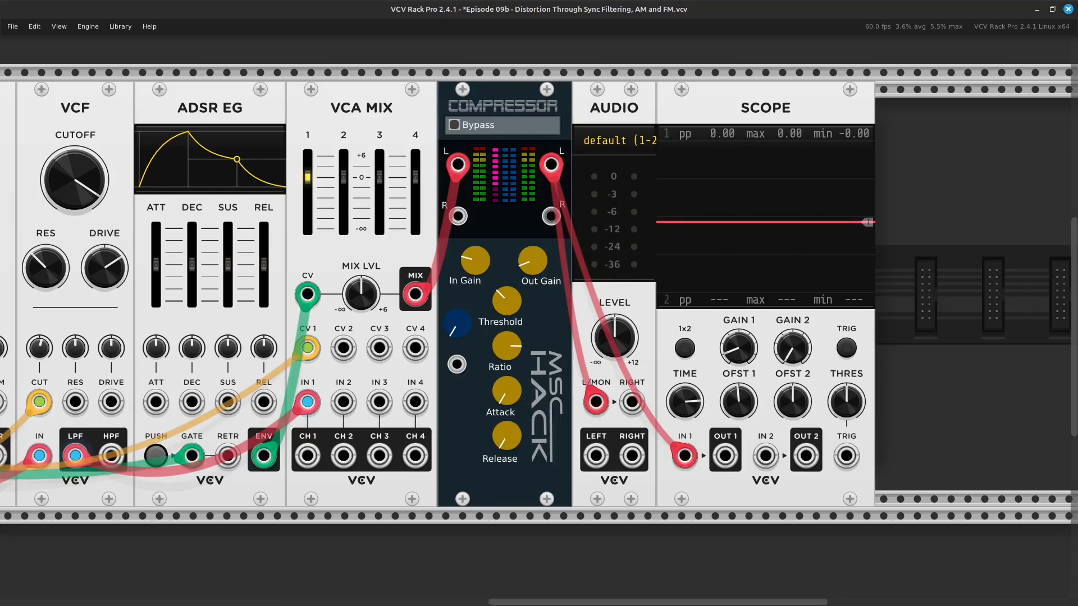
{"action": "left_click_drag", "start_coordinate": [529, 402], "coordinate": [613, 402]}
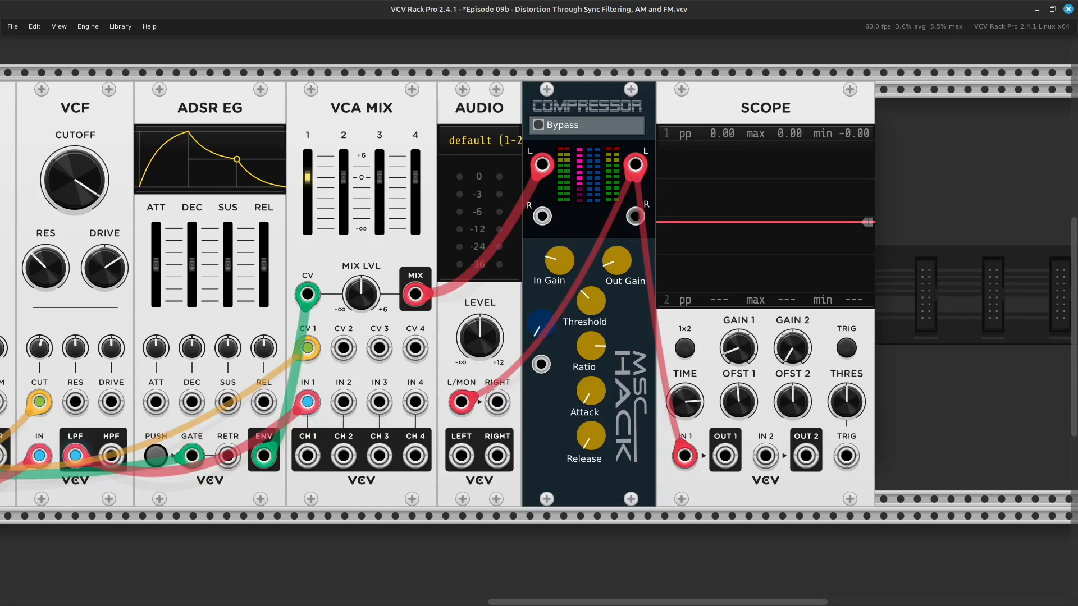
{"action": "key", "text": "ctrl+z"}
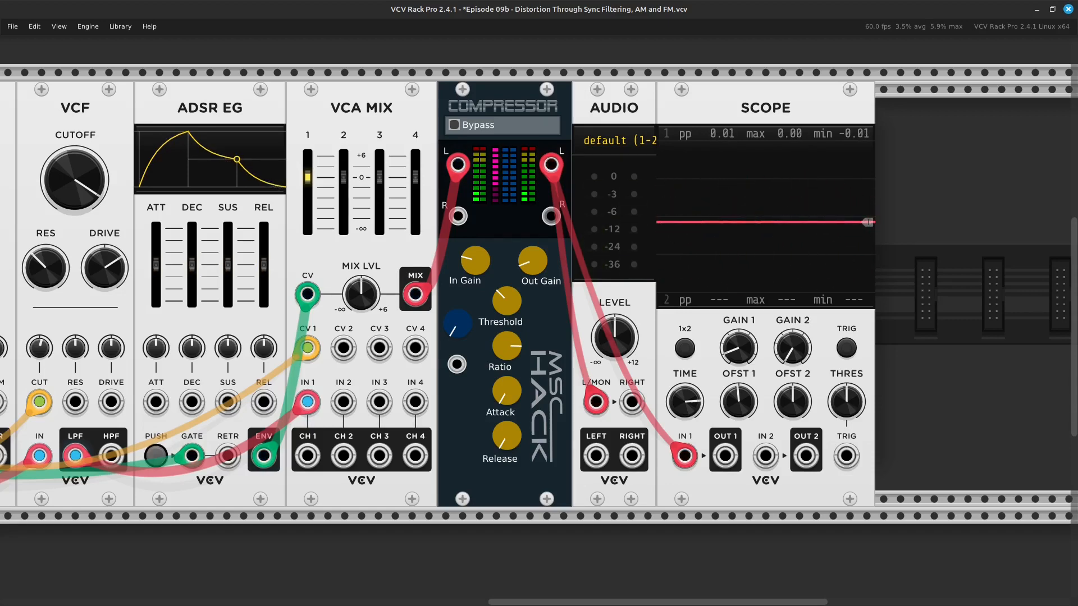
Lower the VCF's cutoff slightly and set its resonance to about 29% and its drive to about 142%.
{"action": "key", "text": "Left"}
{"action": "key", "text": "Left"}
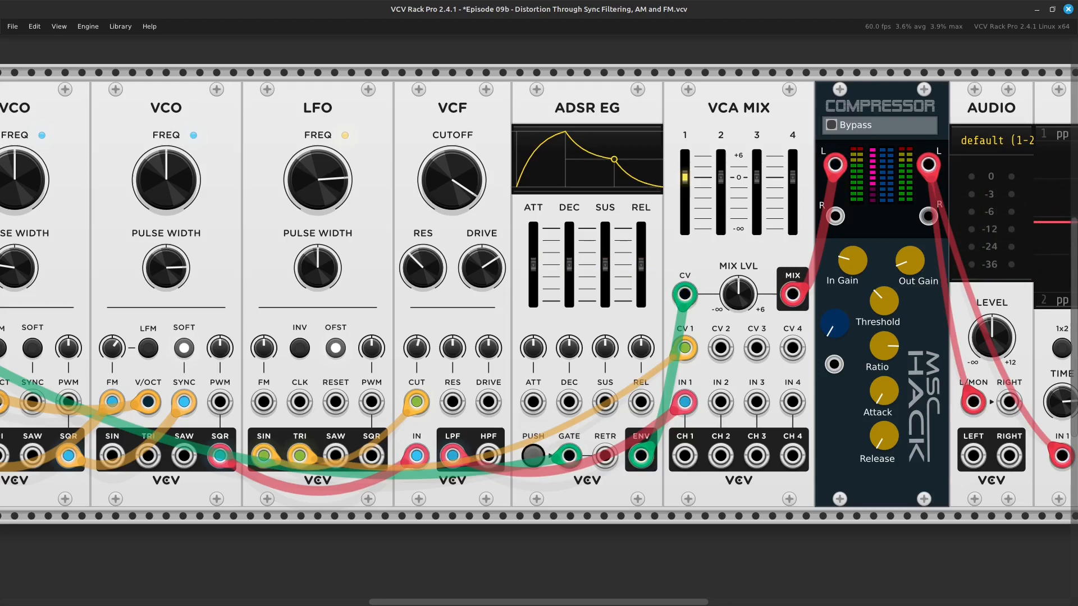
{"action": "mouse_move", "coordinate": [452, 180]}
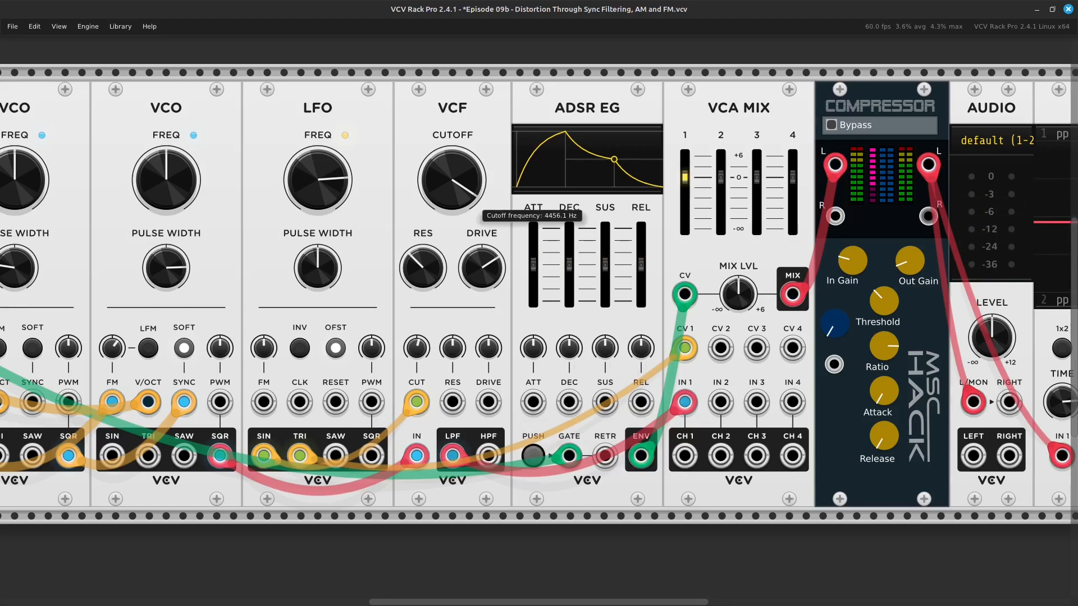
{"action": "mouse_move", "coordinate": [451, 180]}
{"action": "left_mouse_down"}
{"action": "mouse_move", "coordinate": [452, 198]}
{"action": "mouse_move", "coordinate": [452, 188]}
{"action": "left_mouse_up"}
{"action": "mouse_move", "coordinate": [422, 268]}
{"action": "left_mouse_down"}
{"action": "mouse_move", "coordinate": [423, 245]}
{"action": "mouse_move", "coordinate": [422, 269]}
{"action": "left_mouse_up"}
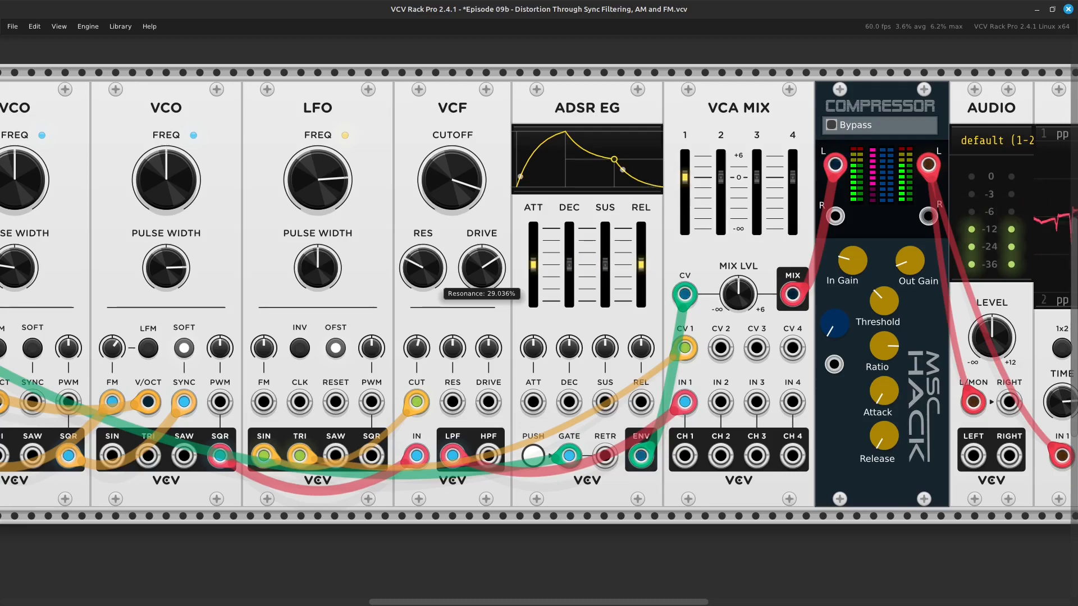
{"action": "left_click_drag", "start_coordinate": [482, 268], "coordinate": [482, 263]}
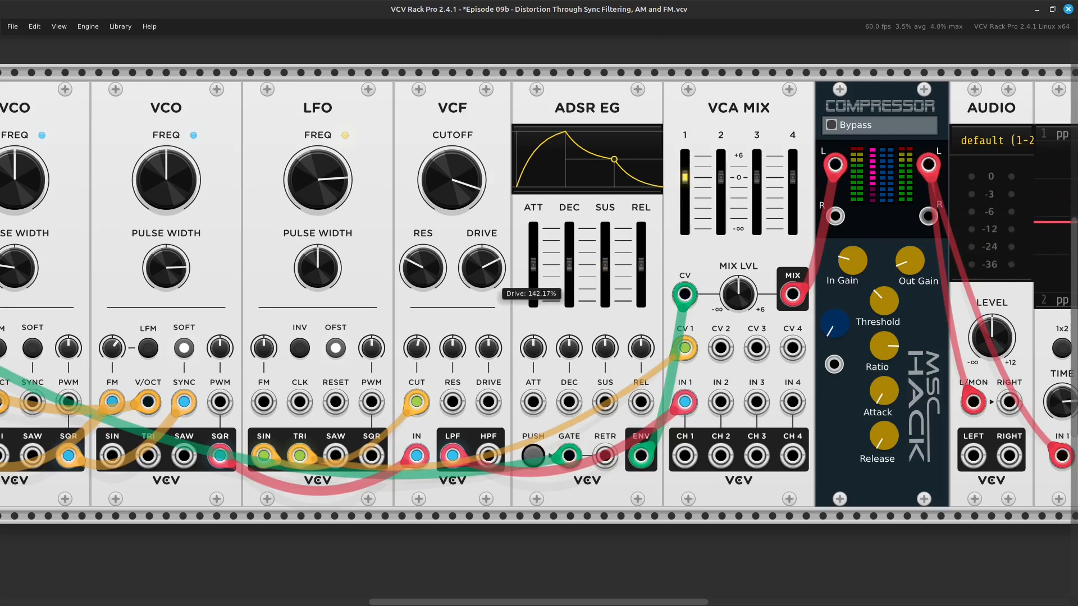
Lower the LFO's frequency to about 55 Hz and nudge it slightly back up.
{"action": "scroll", "coordinate": [482, 264], "scroll_direction": "left", "scroll_amount": 10}
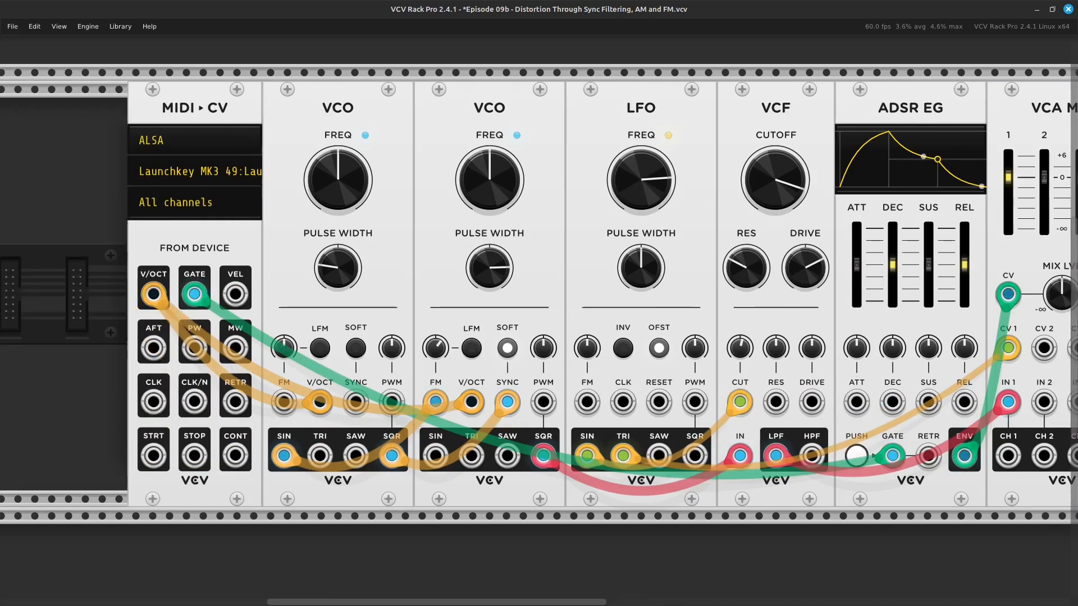
{"action": "left_click_drag", "start_coordinate": [641, 180], "coordinate": [641, 181]}
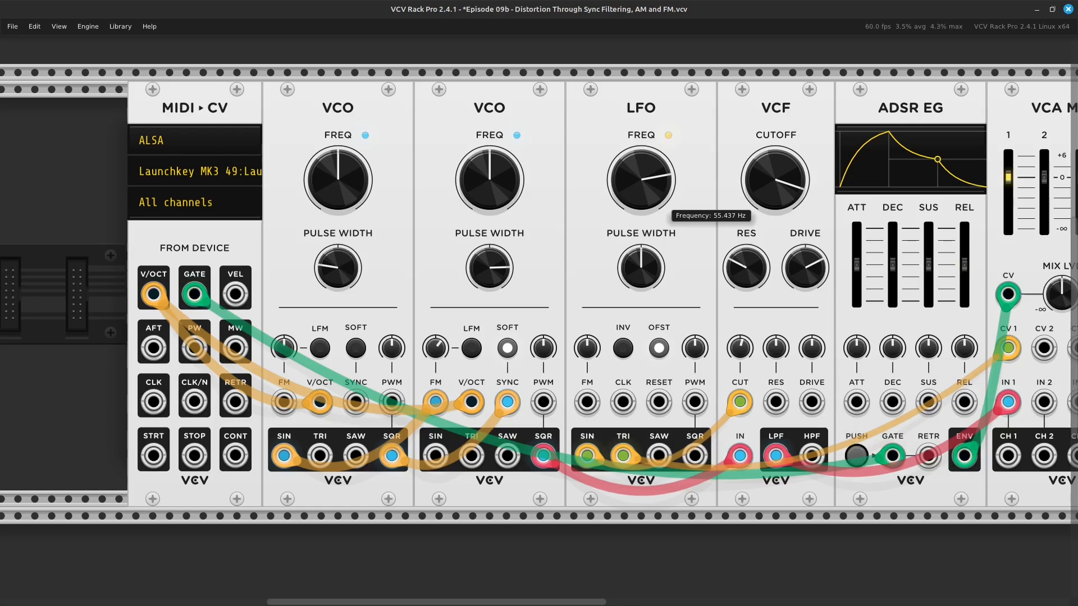
{"action": "left_click_drag", "start_coordinate": [641, 180], "coordinate": [641, 180]}
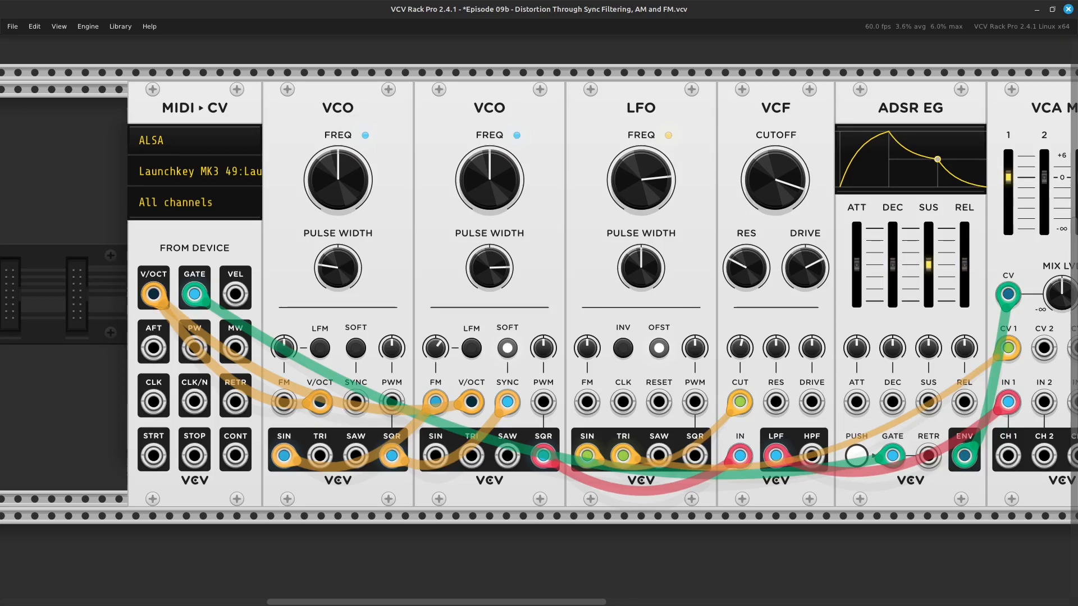
Set the second VCO's frequency one octave higher by entering 261.63 * 2.
{"action": "mouse_move", "coordinate": [490, 180]}
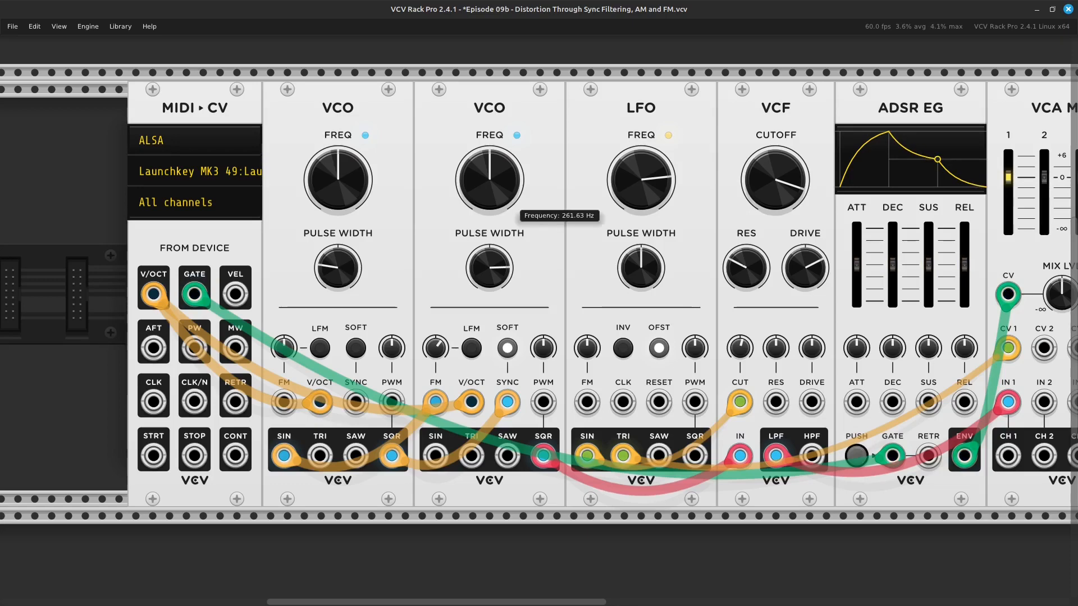
{"action": "right_click", "coordinate": [469, 171]}
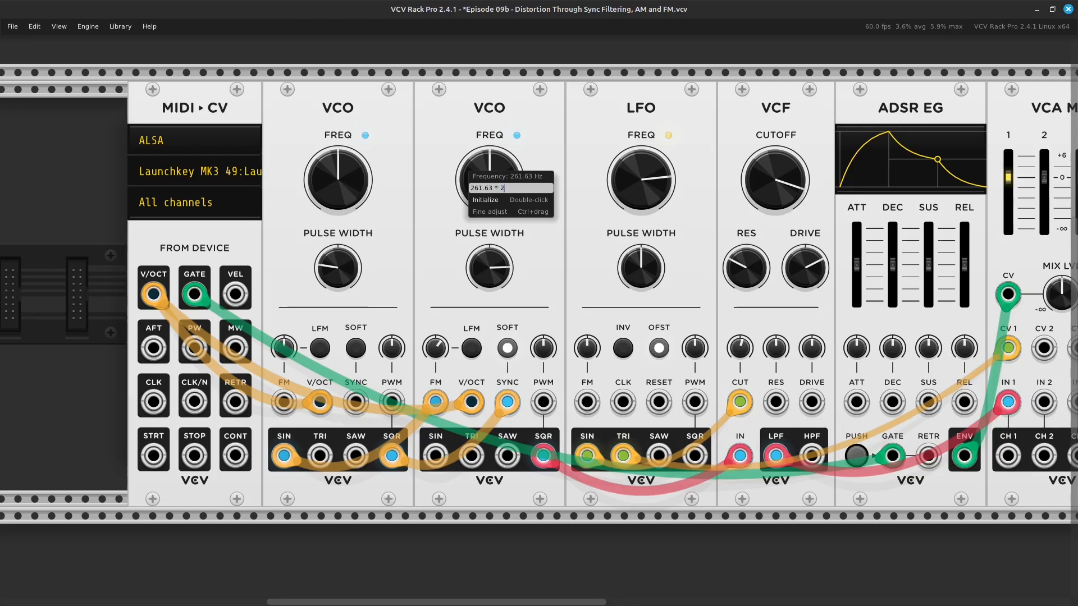
{"action": "key", "text": "Return"}
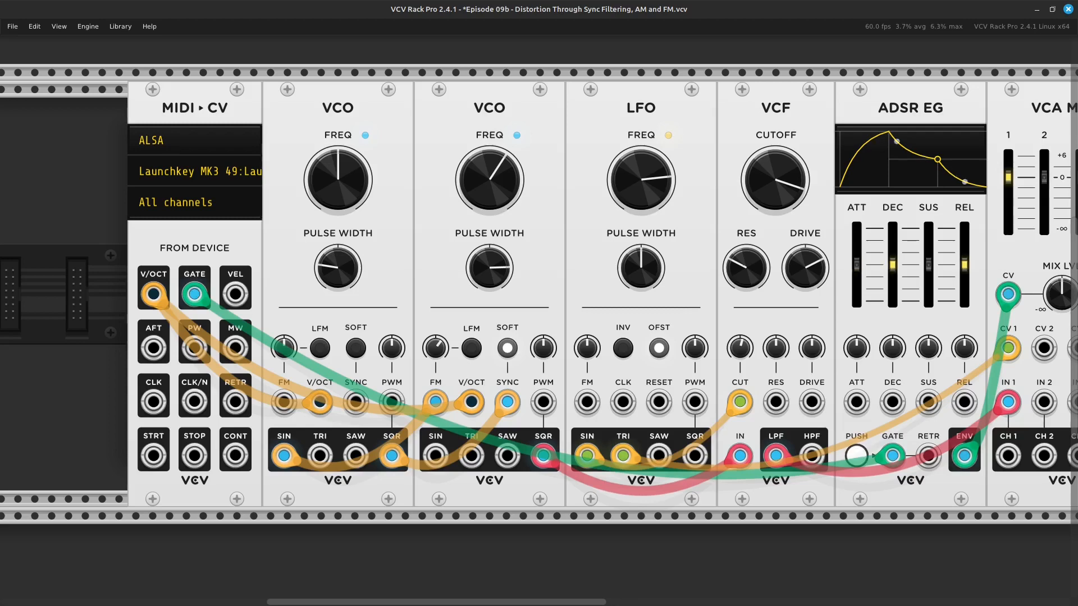
Lower the first VCO's pulse width to about 5.6%.
{"action": "mouse_move", "coordinate": [349, 280]}
{"action": "left_click_drag", "start_coordinate": [349, 280], "coordinate": [349, 312]}
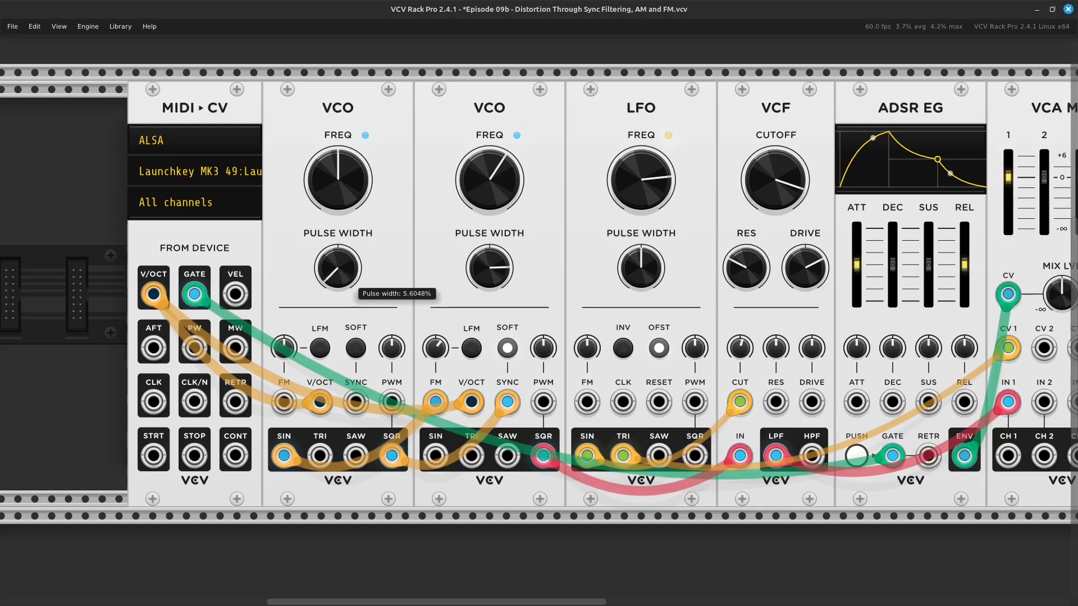
Set the first VCO's pulse width to about 15.5% and the second VCO's pulse width to about 89.4%.
{"action": "left_click_drag", "start_coordinate": [349, 311], "coordinate": [349, 308]}
{"action": "left_click_drag", "start_coordinate": [338, 267], "coordinate": [338, 267]}
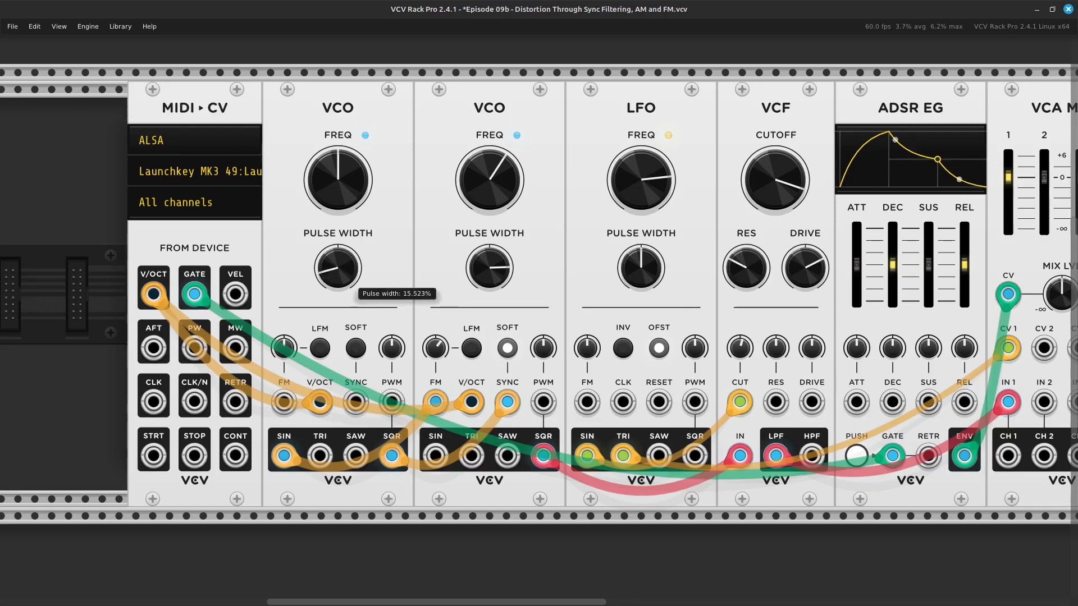
{"action": "left_click_drag", "start_coordinate": [490, 268], "coordinate": [489, 269]}
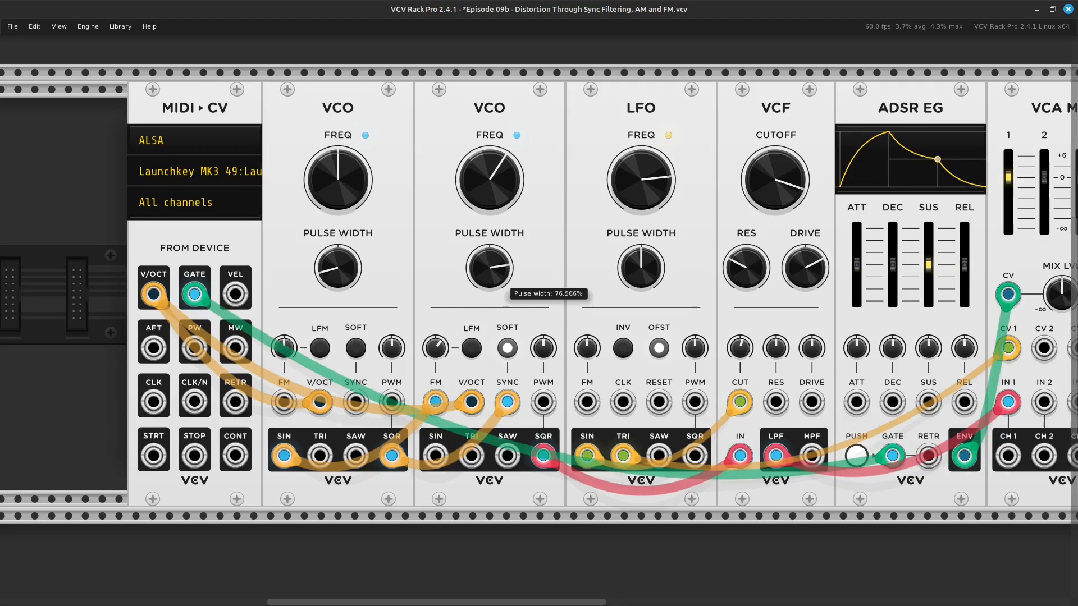
{"action": "left_click_drag", "start_coordinate": [489, 266], "coordinate": [490, 264]}
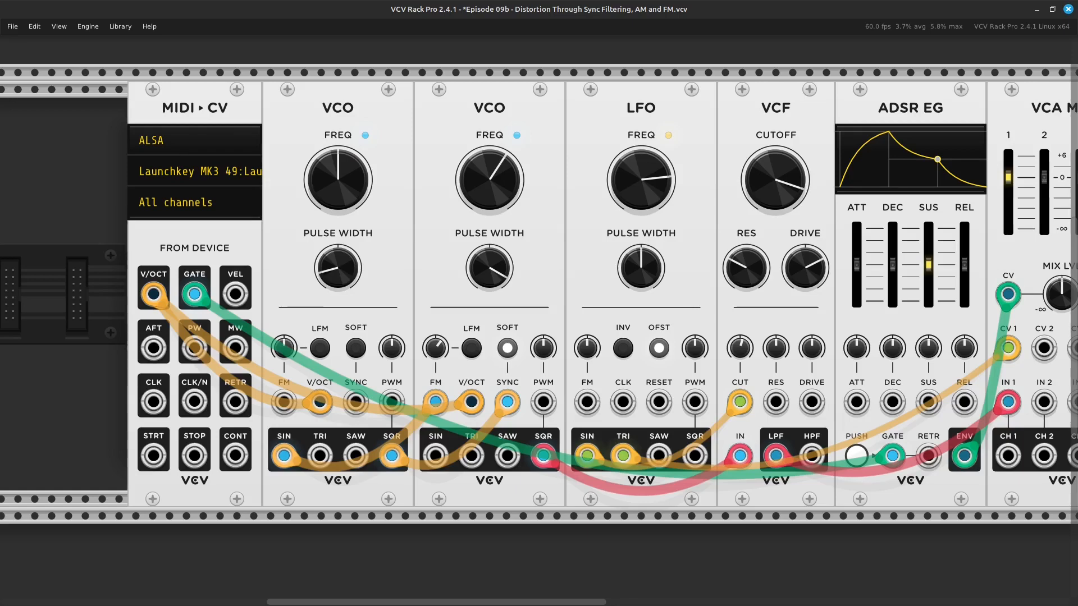
Shift the AUDIO and SCOPE modules together along the rack to open a gap after the compressor.
{"action": "scroll", "coordinate": [433, 274], "scroll_direction": "right", "scroll_amount": 20}
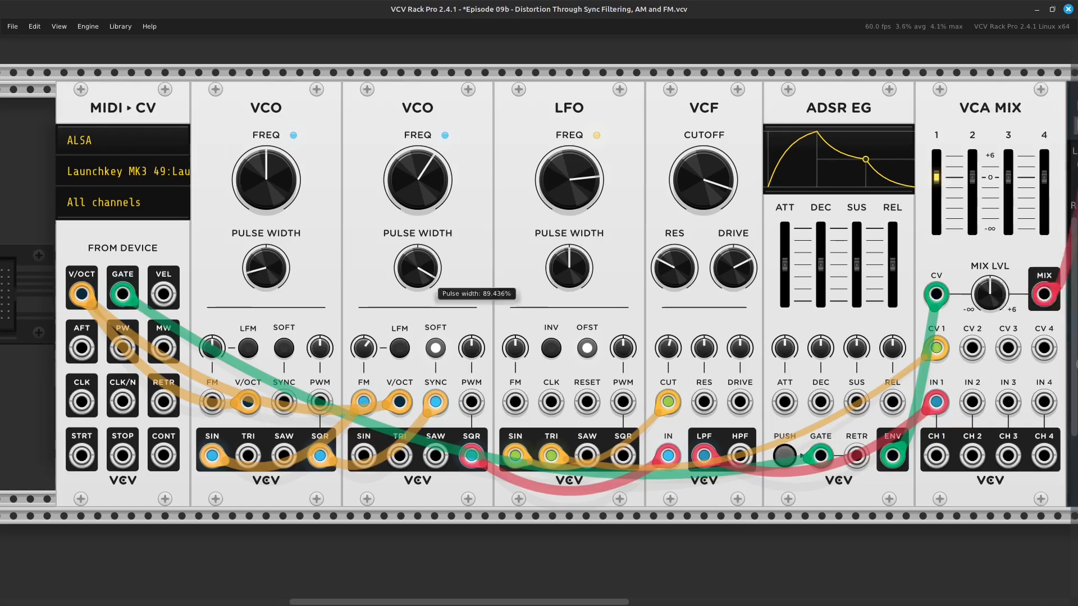
{"action": "scroll", "coordinate": [539, 294], "scroll_direction": "right", "scroll_amount": 5}
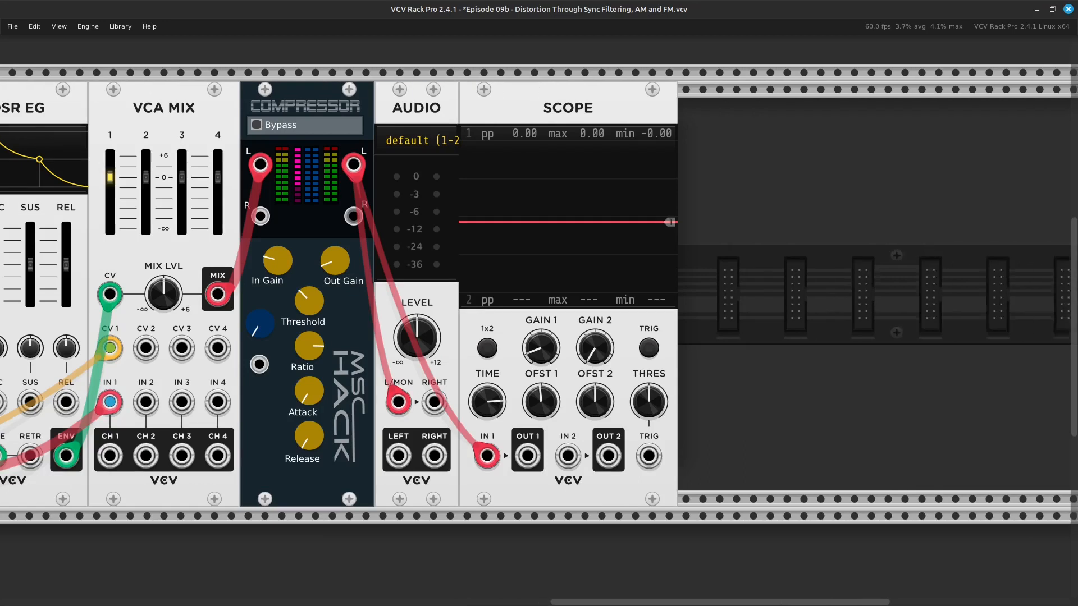
{"action": "left_click", "coordinate": [532, 294], "text": "shift"}
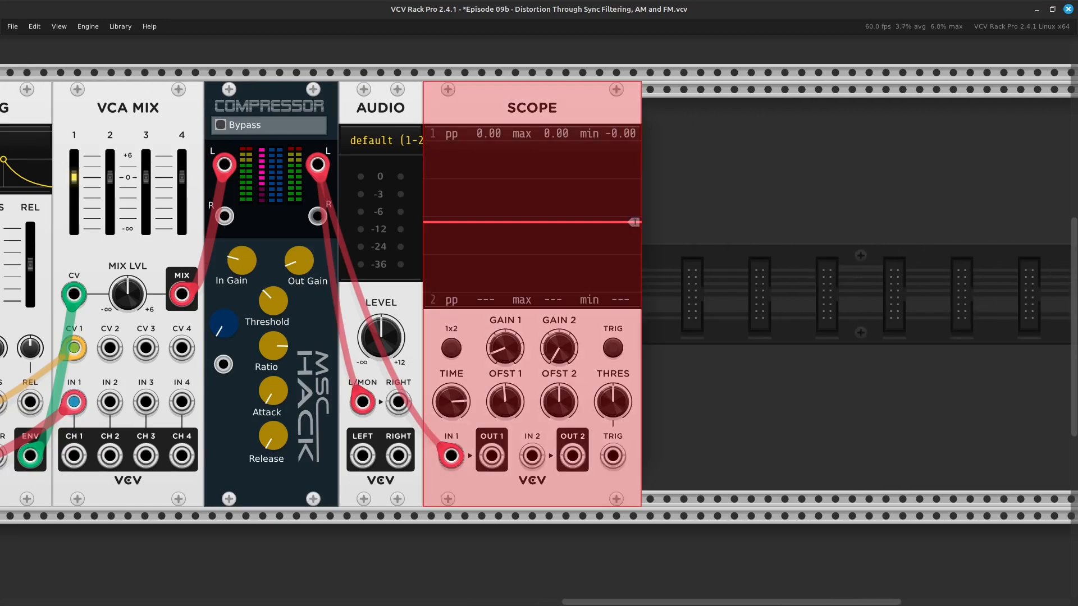
{"action": "left_click", "coordinate": [380, 293], "text": "shift"}
{"action": "left_click_drag", "start_coordinate": [380, 293], "coordinate": [566, 293]}
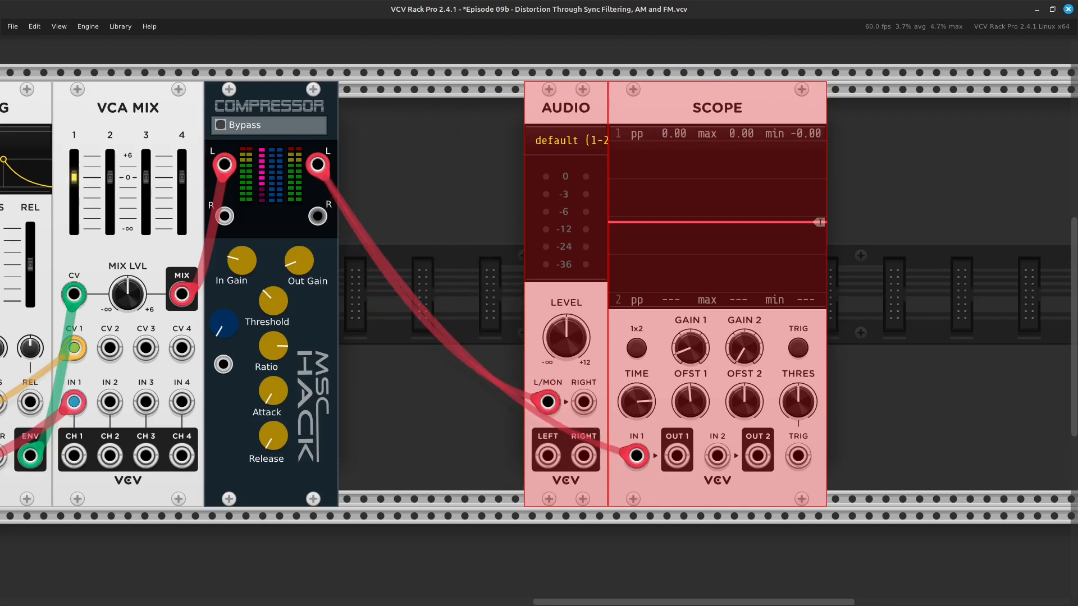
{"action": "left_click", "coordinate": [431, 225]}
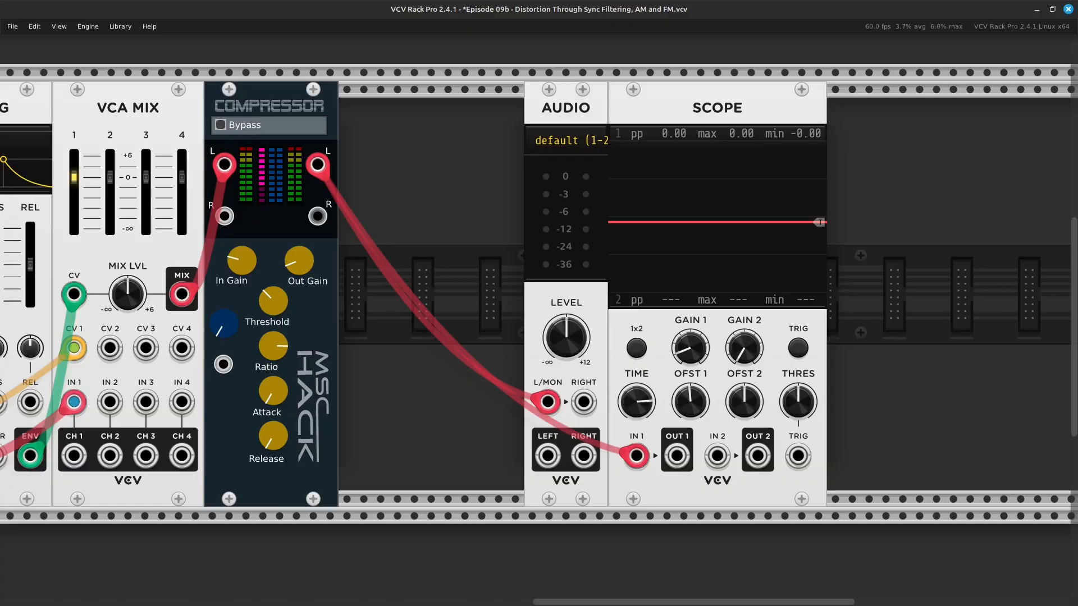
Search the module library for "rev" and insert Surge XT's Reverb2 between the compressor and the AUDIO module.
{"action": "right_click", "coordinate": [431, 225]}
{"action": "type", "text": "rev"}
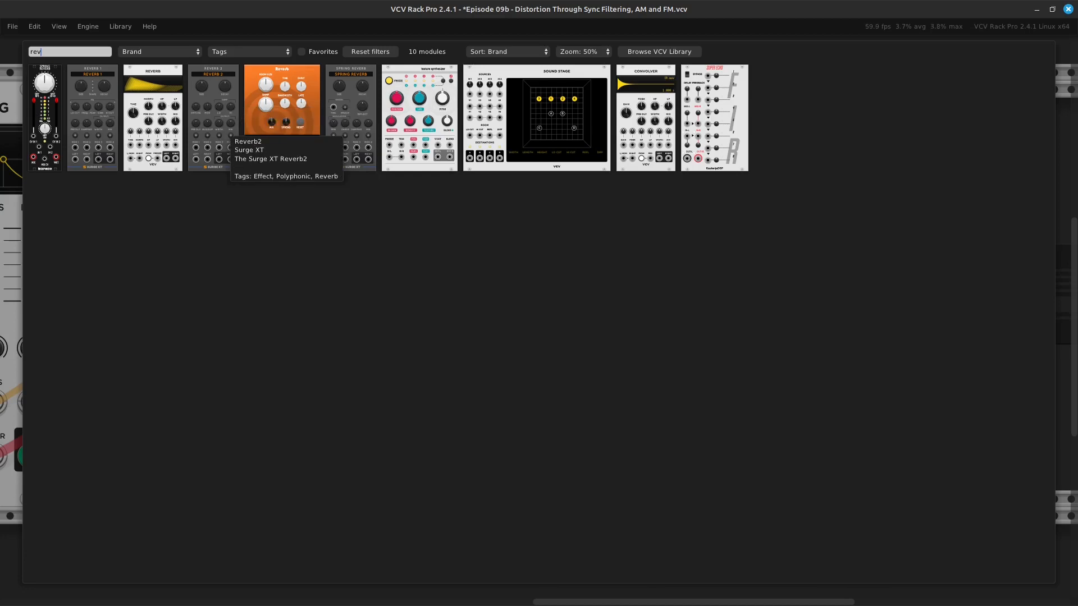
{"action": "left_click", "coordinate": [222, 160]}
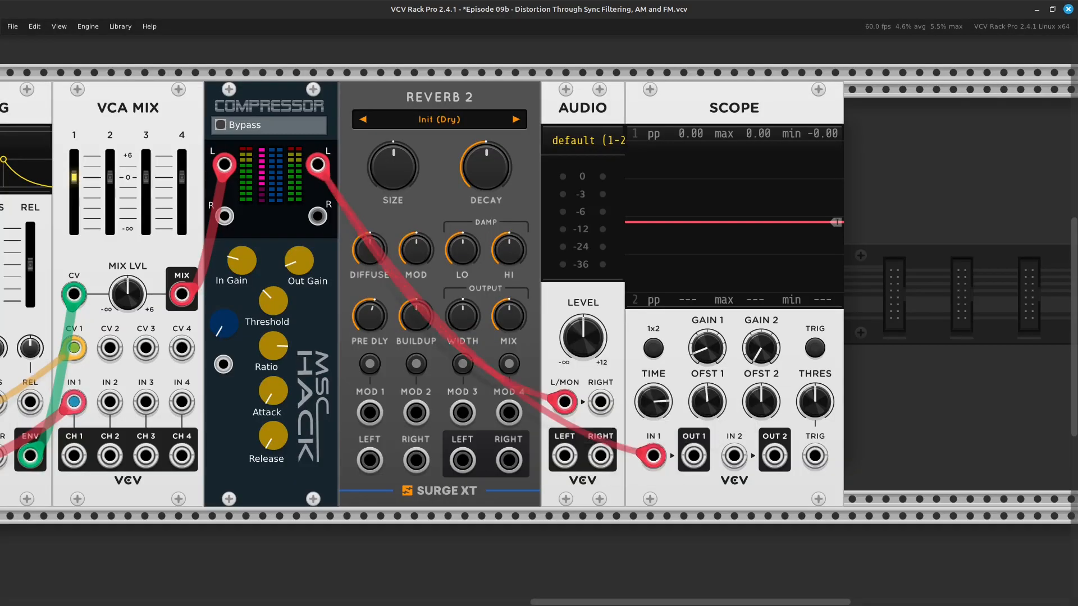
Reroute the compressor's output from AUDIO to Reverb 2's left input and patch the reverb's left output to AUDIO's L/MON input.
{"action": "left_click_drag", "start_coordinate": [564, 401], "coordinate": [370, 460]}
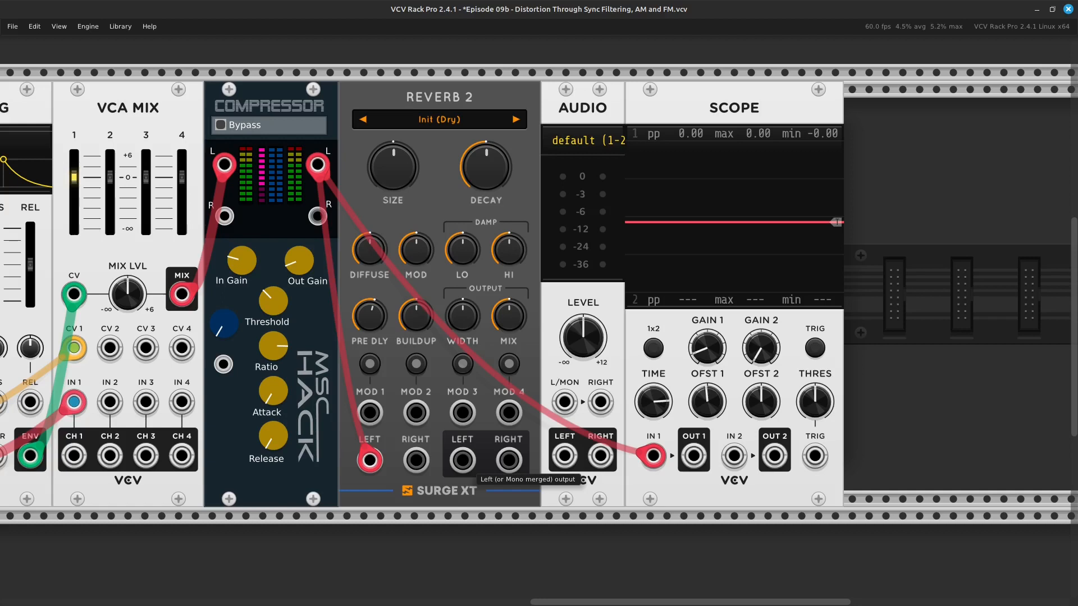
{"action": "right_click", "coordinate": [462, 461]}
{"action": "left_click_drag", "start_coordinate": [477, 505], "coordinate": [564, 402]}
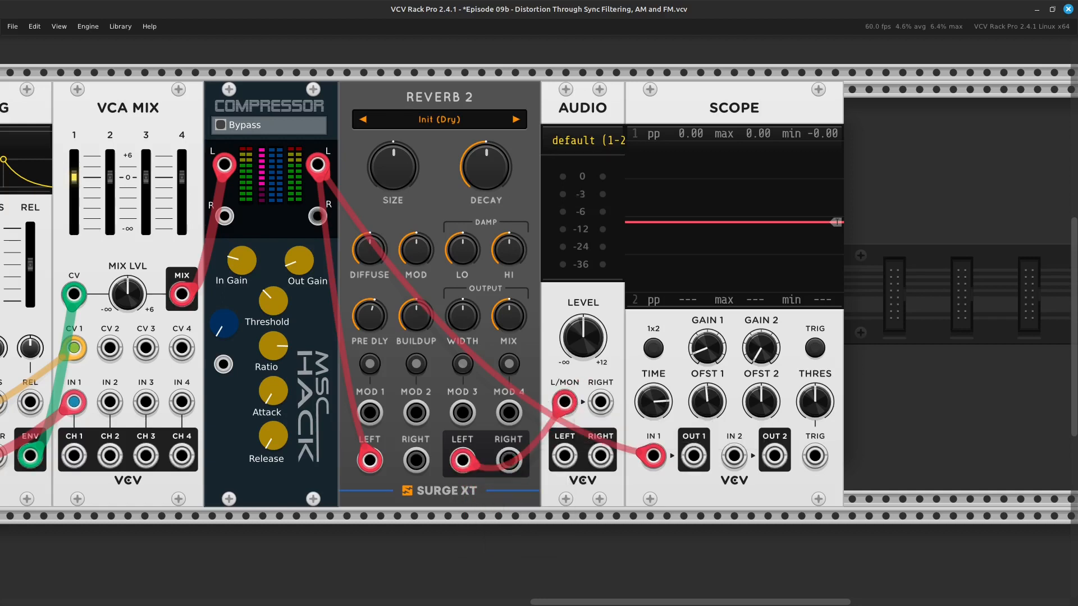
Try the Cathedral 1 preset on Reverb 2, switch to Cathedral 2, and raise the reverb's mix to about halfway.
{"action": "left_click", "coordinate": [467, 119]}
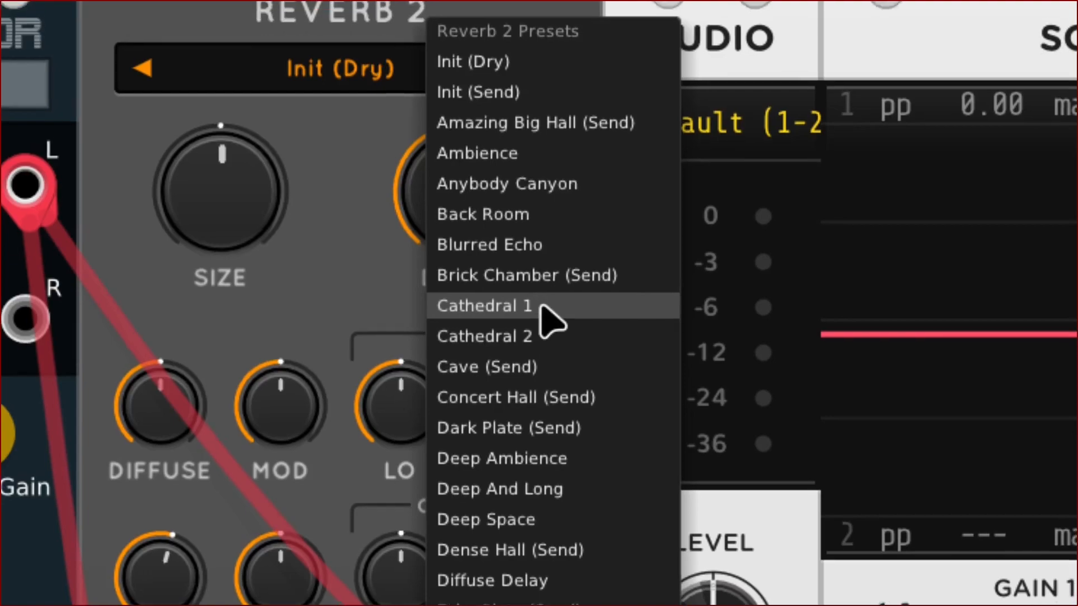
{"action": "left_click", "coordinate": [541, 306]}
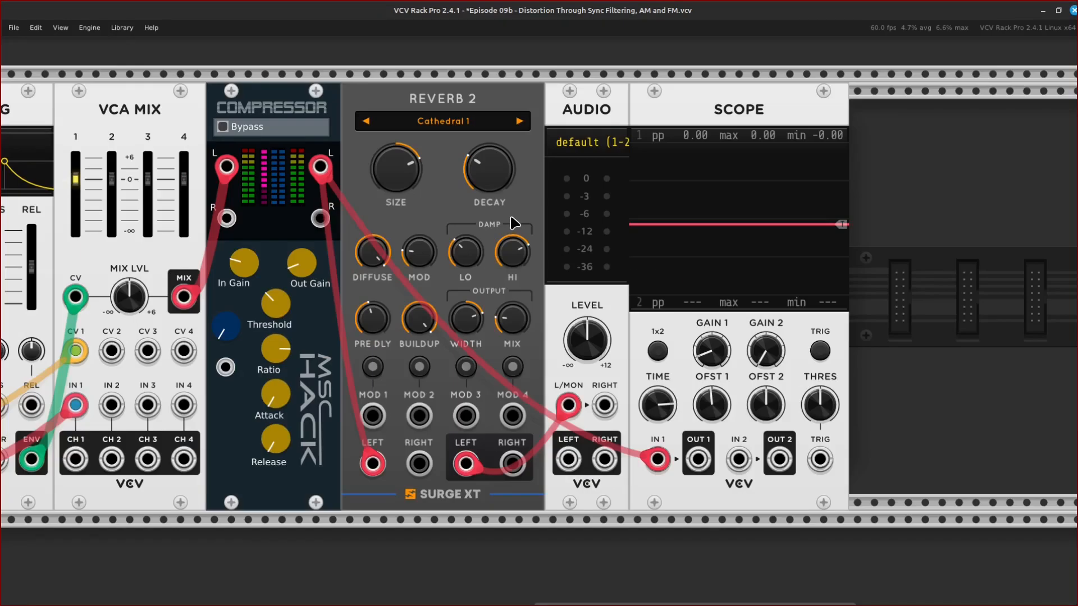
{"action": "mouse_move", "coordinate": [512, 319]}
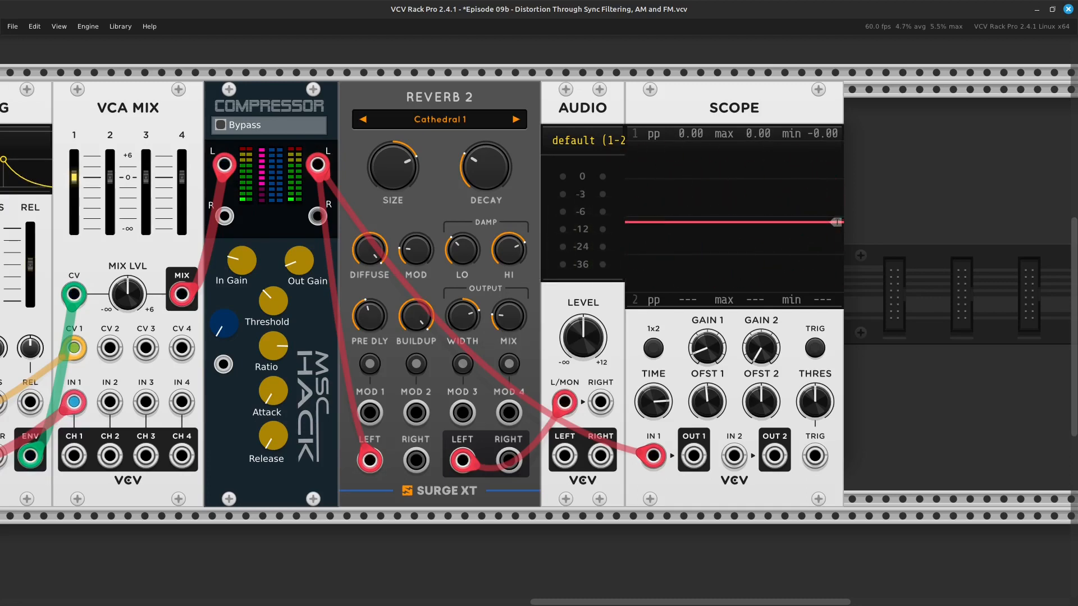
{"action": "left_click", "coordinate": [516, 120]}
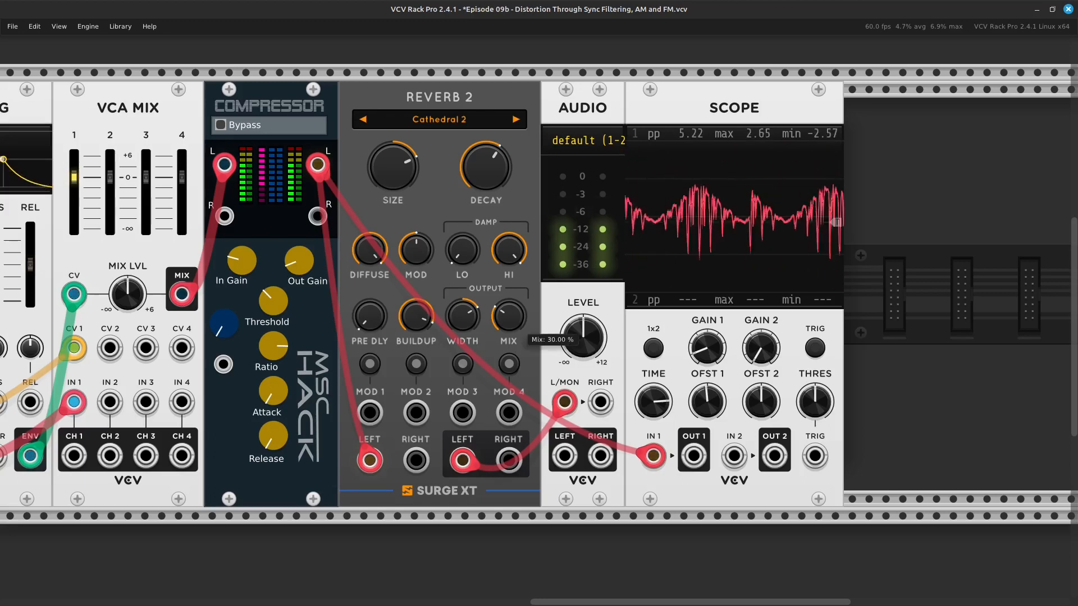
{"action": "left_click_drag", "start_coordinate": [509, 317], "coordinate": [508, 317]}
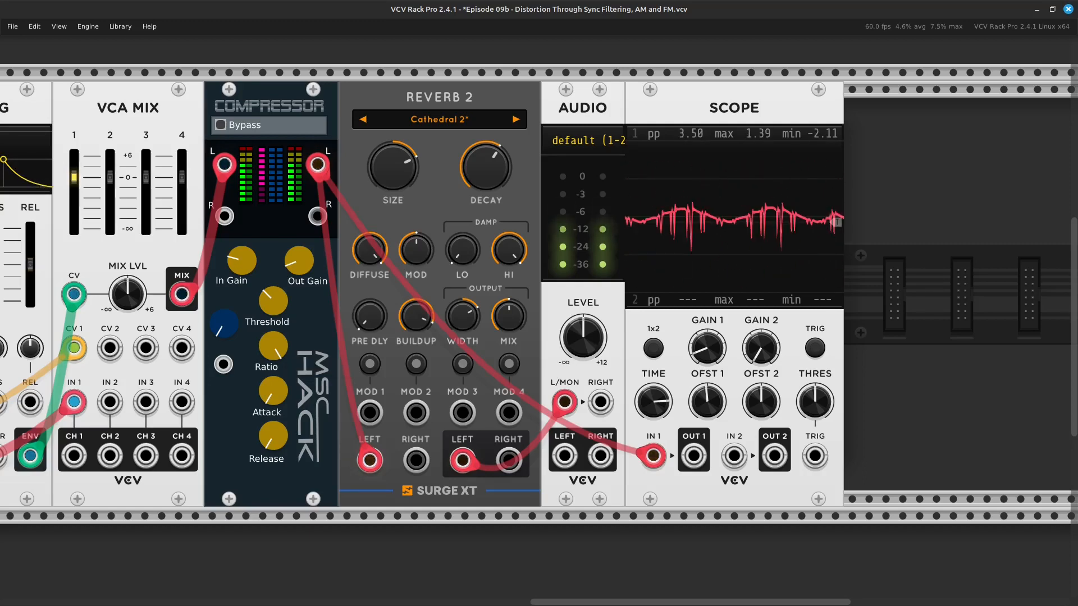
Sweep the VCF's cutoff frequency down to about 1604 Hz and back up to well above 4493 Hz.
{"action": "scroll", "coordinate": [539, 303], "scroll_direction": "left", "scroll_amount": 6}
{"action": "scroll", "coordinate": [539, 303], "scroll_direction": "left", "scroll_amount": 15}
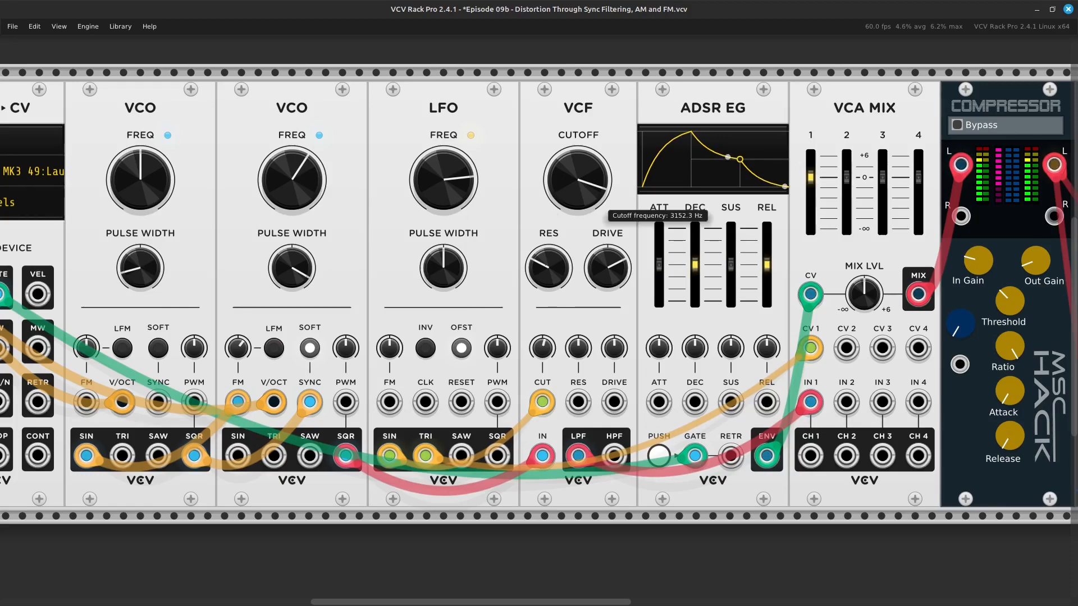
{"action": "left_click_drag", "start_coordinate": [577, 180], "coordinate": [577, 184]}
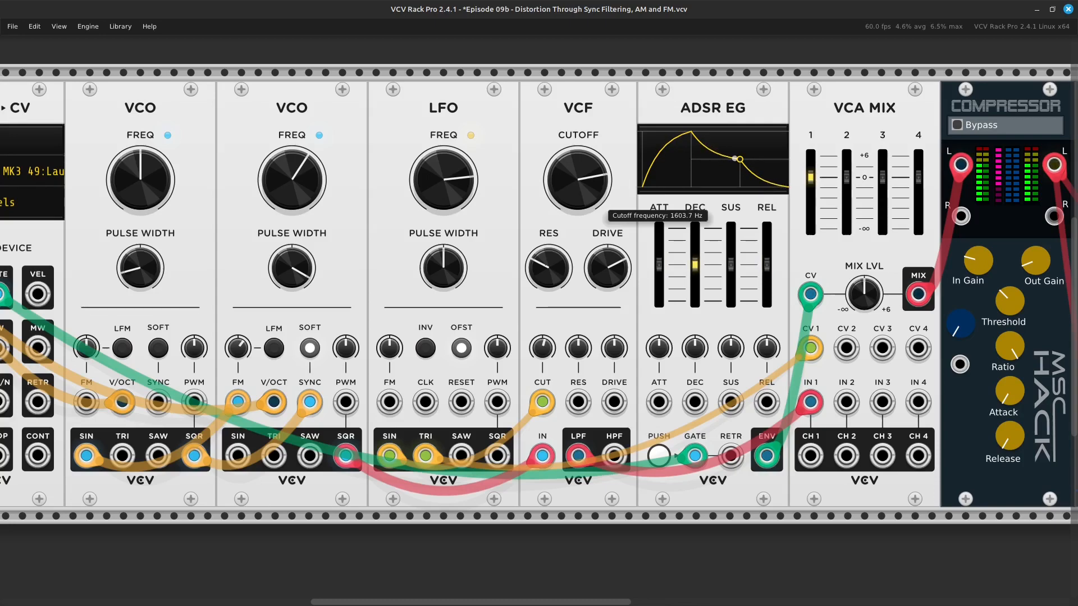
{"action": "key", "text": "Right"}
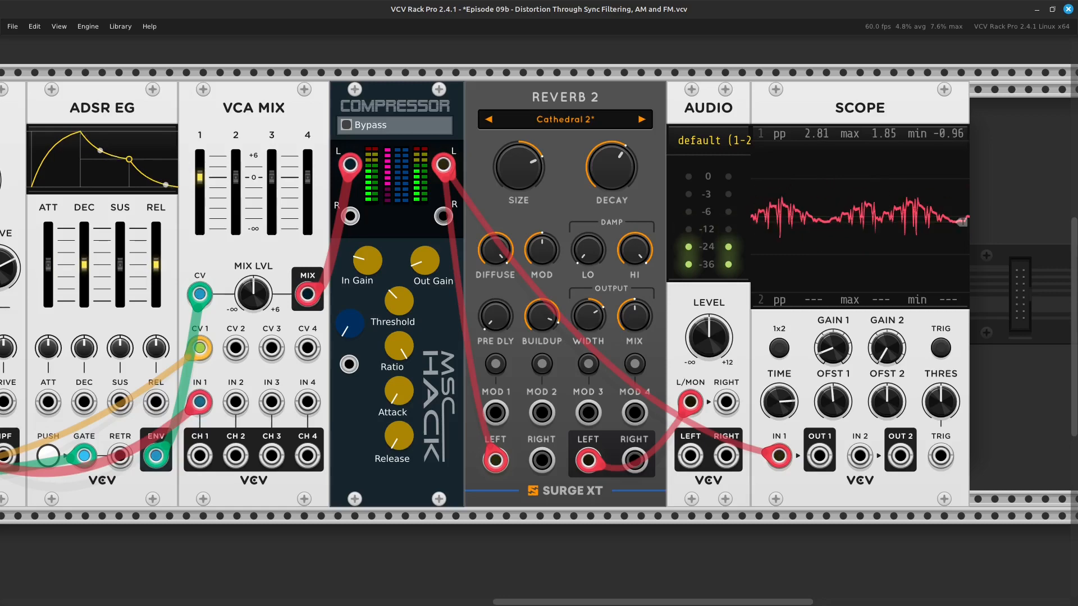
{"action": "key", "text": "Left"}
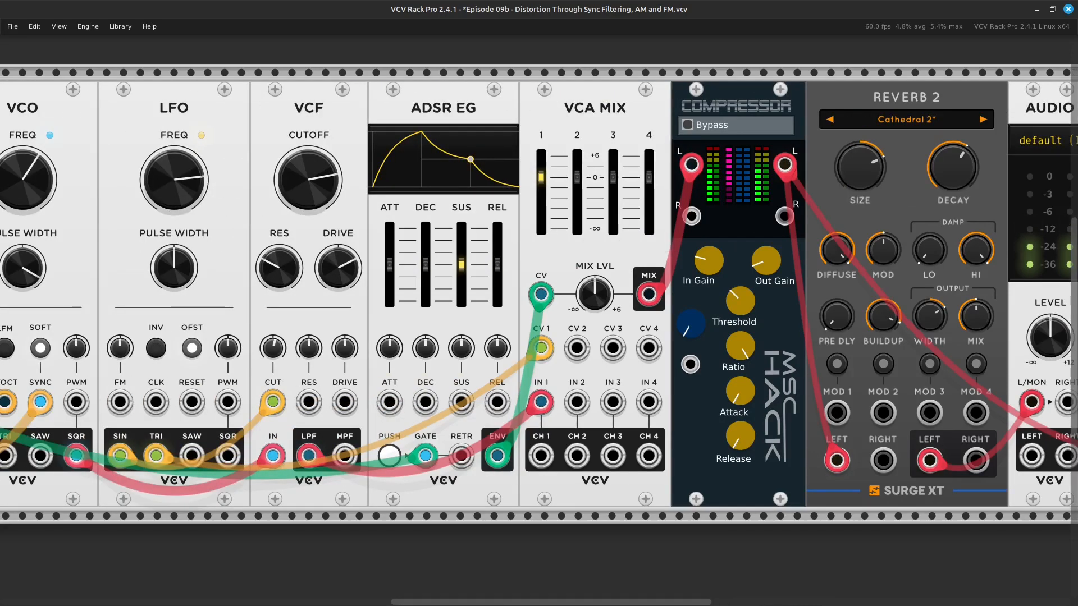
{"action": "left_click_drag", "start_coordinate": [308, 180], "coordinate": [308, 125]}
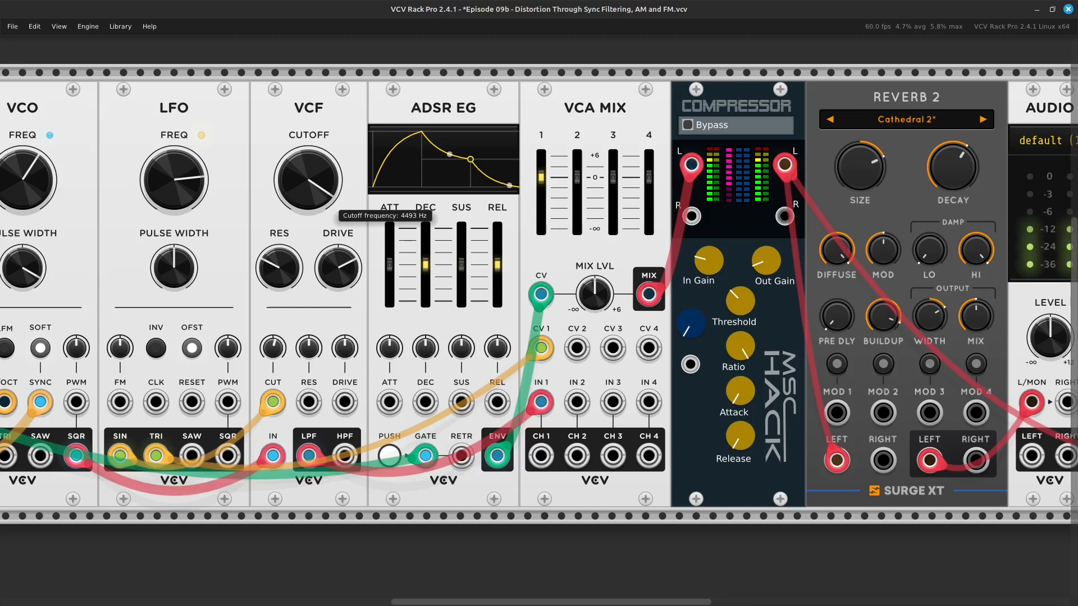
{"action": "left_click_drag", "start_coordinate": [308, 125], "coordinate": [308, 111]}
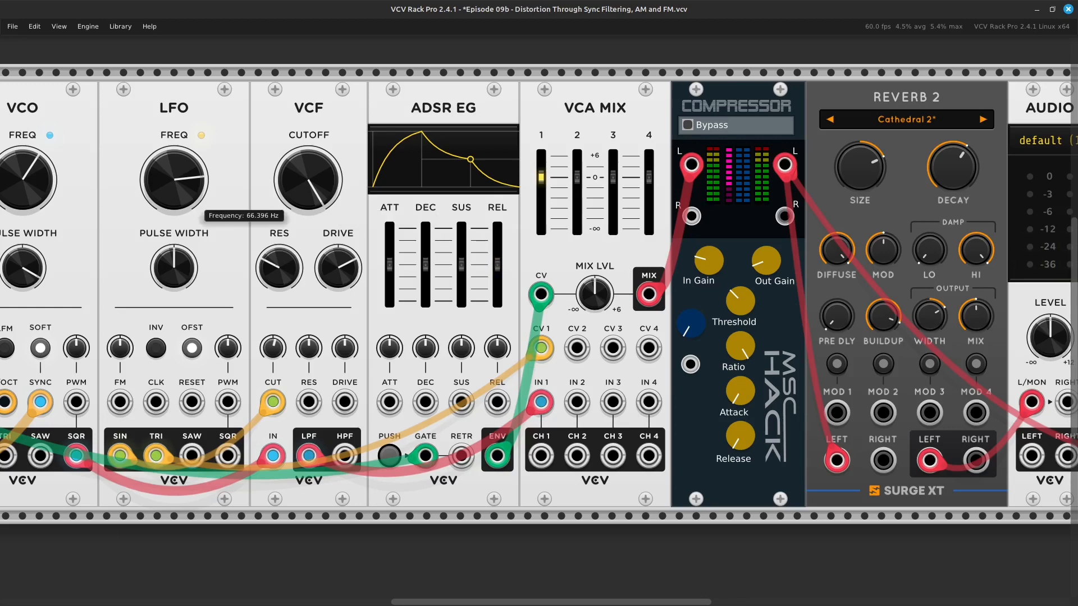
Shift the compressor, Reverb 2, AUDIO and SCOPE modules together along the rack to open a wide gap after VCA MIX.
{"action": "scroll", "coordinate": [538, 294], "scroll_direction": "left", "scroll_amount": 10}
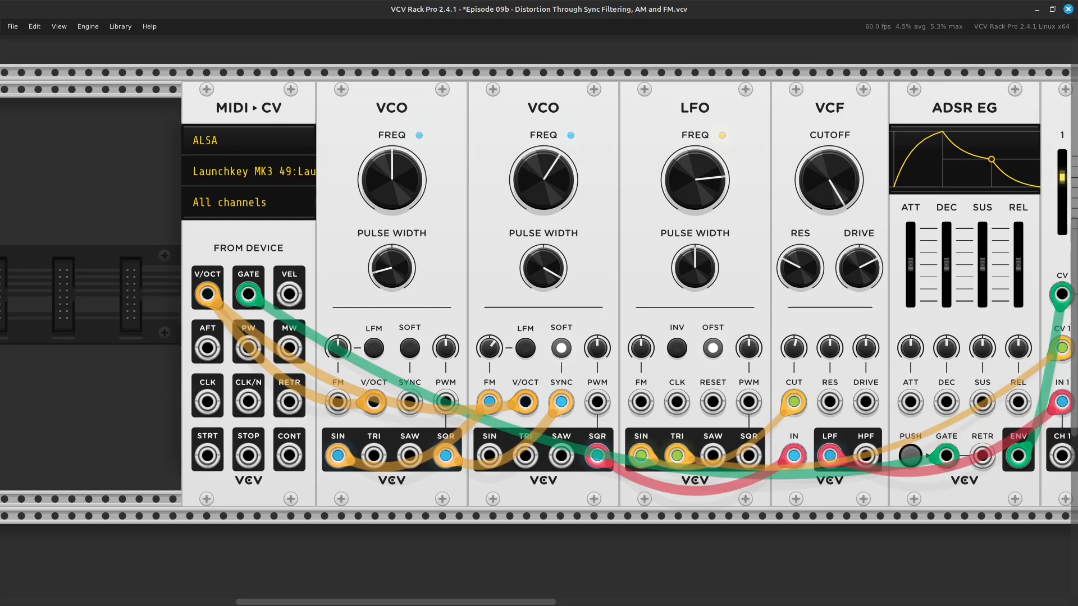
{"action": "scroll", "coordinate": [539, 295], "scroll_direction": "right", "scroll_amount": 10}
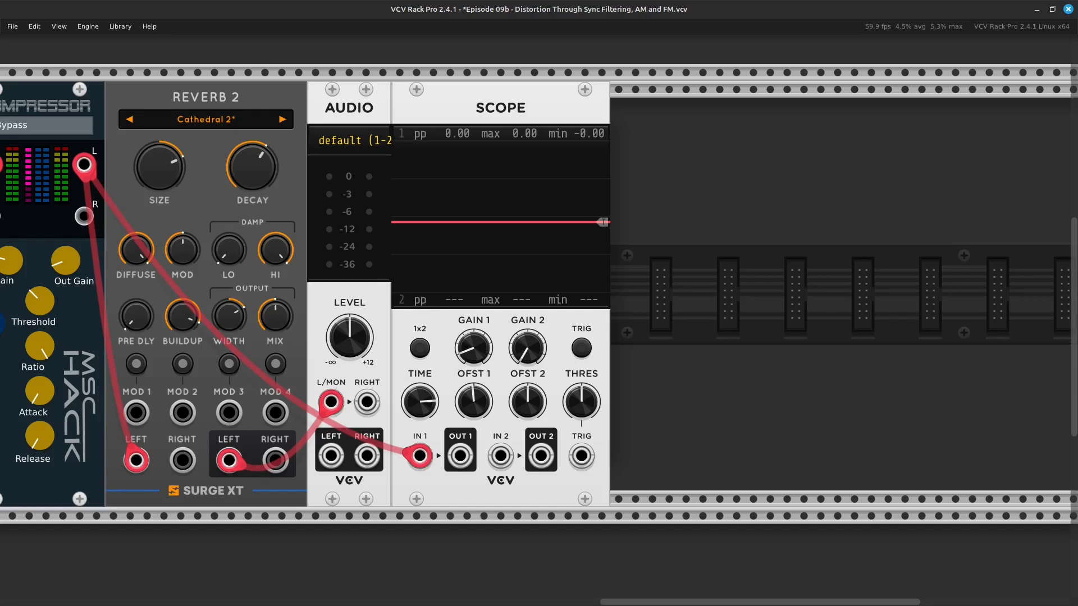
{"action": "scroll", "coordinate": [538, 294], "scroll_direction": "left", "scroll_amount": 4}
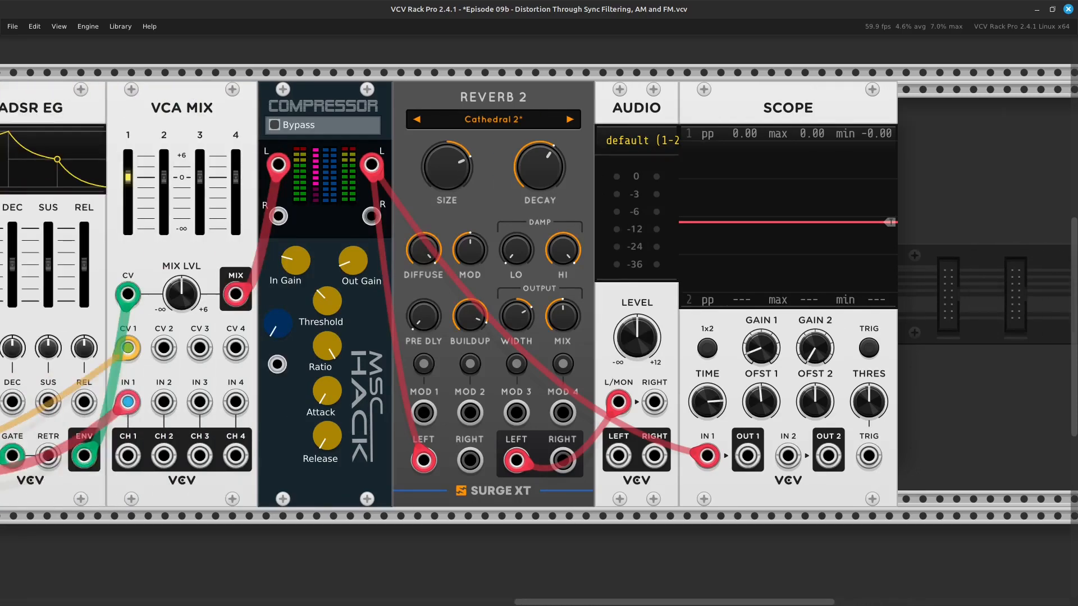
{"action": "key", "text": "ctrl+e"}
{"action": "left_click", "coordinate": [494, 96], "text": "shift"}
{"action": "left_click", "coordinate": [637, 107], "text": "shift"}
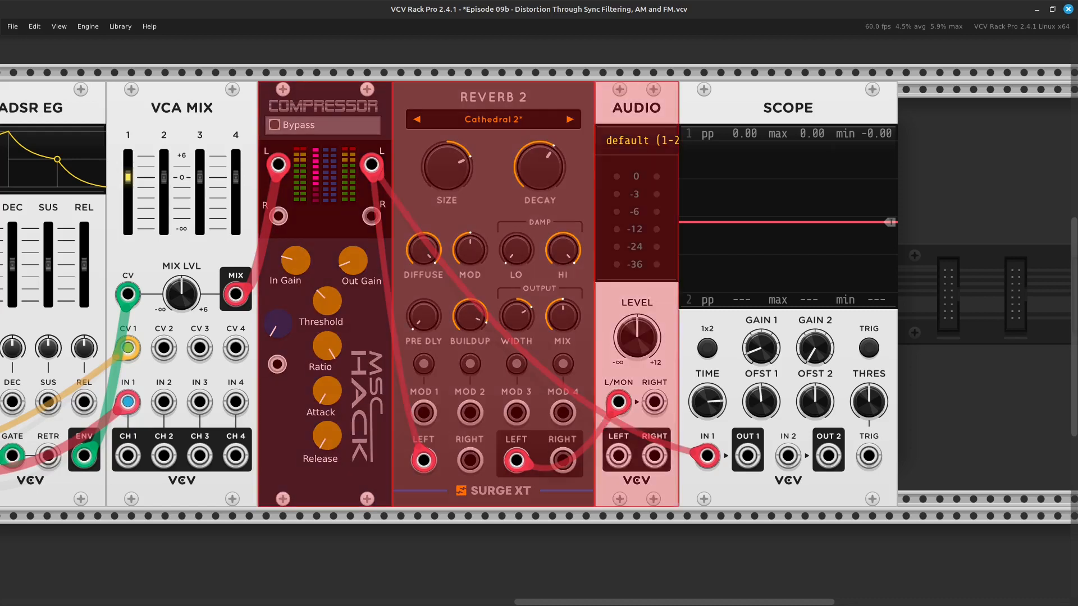
{"action": "left_click", "coordinate": [788, 107], "text": "shift"}
{"action": "left_click_drag", "start_coordinate": [636, 106], "coordinate": [931, 107]}
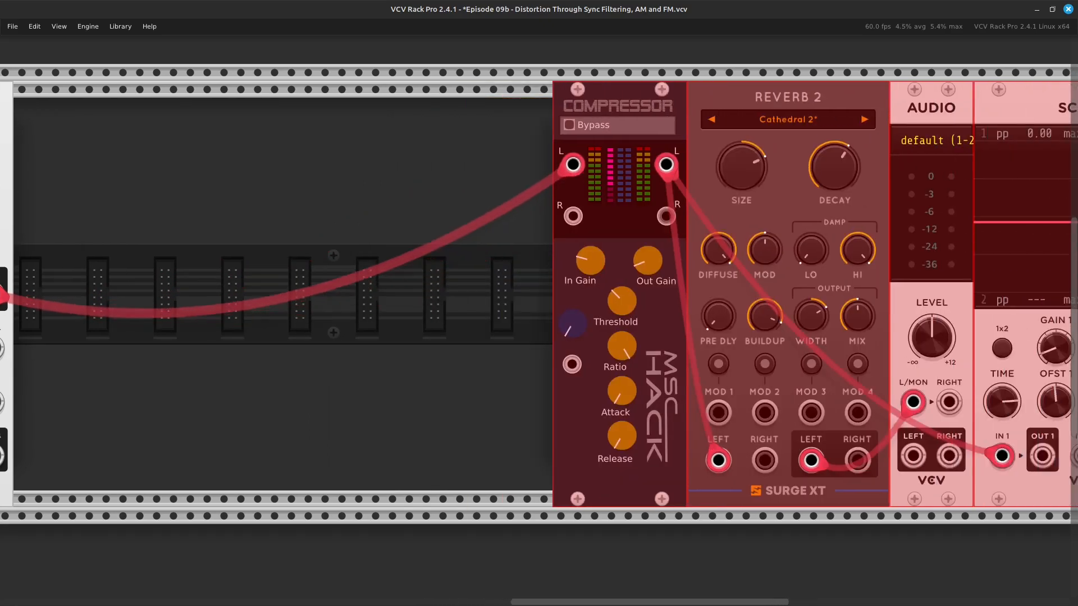
Clear the module search and insert MindMeld's EQMaster directly after VCA MIX.
{"action": "key", "text": "Left"}
{"action": "key", "text": "Left"}
{"action": "key", "text": "Left"}
{"action": "key", "text": "Left"}
{"action": "key", "text": "Return"}
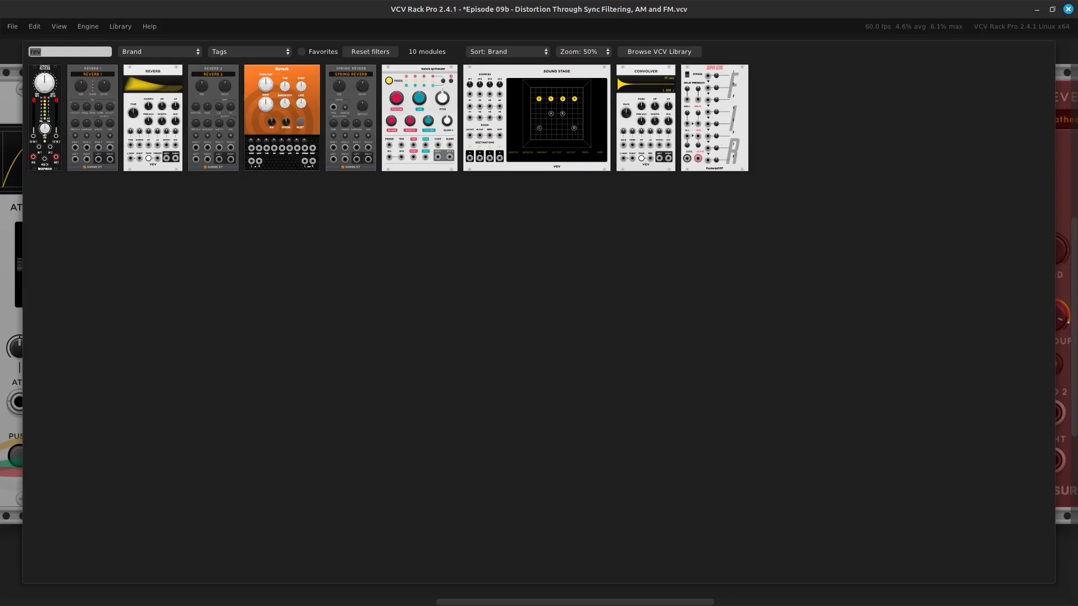
{"action": "key", "text": "BackSpace"}
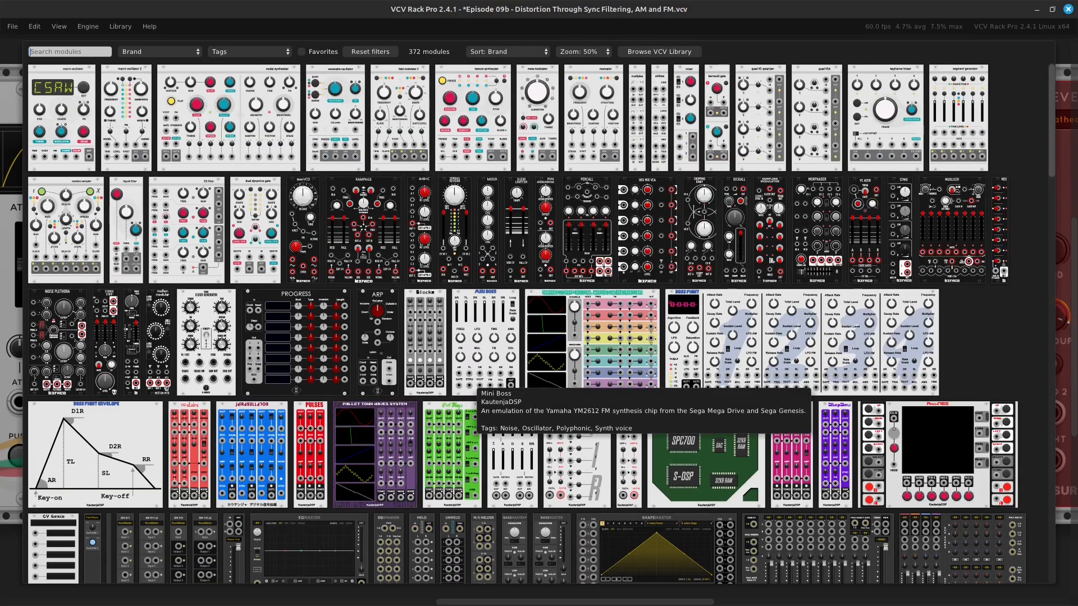
{"action": "scroll", "coordinate": [476, 387], "scroll_direction": "down", "scroll_amount": 4}
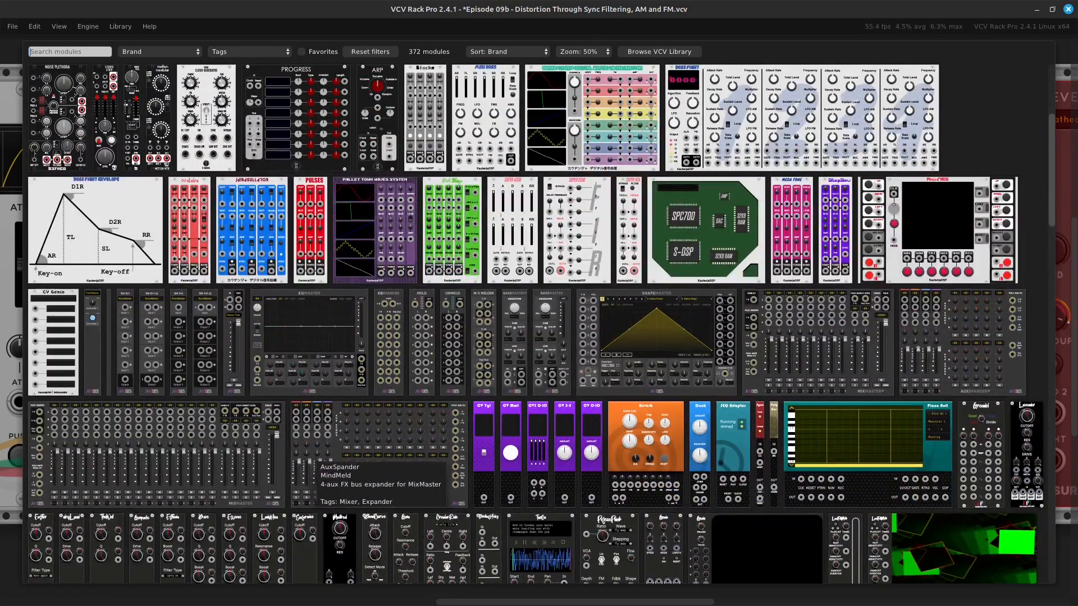
{"action": "left_click", "coordinate": [314, 317]}
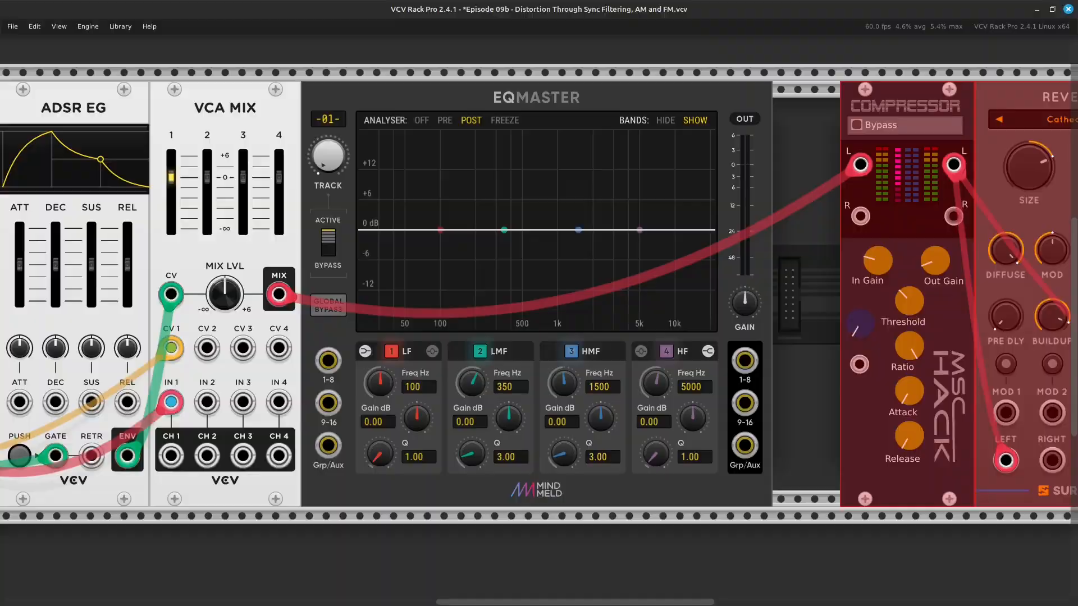
Move the selected compressor, Reverb 2, AUDIO and SCOPE modules back flush against EQMaster.
{"action": "key", "text": "Right"}
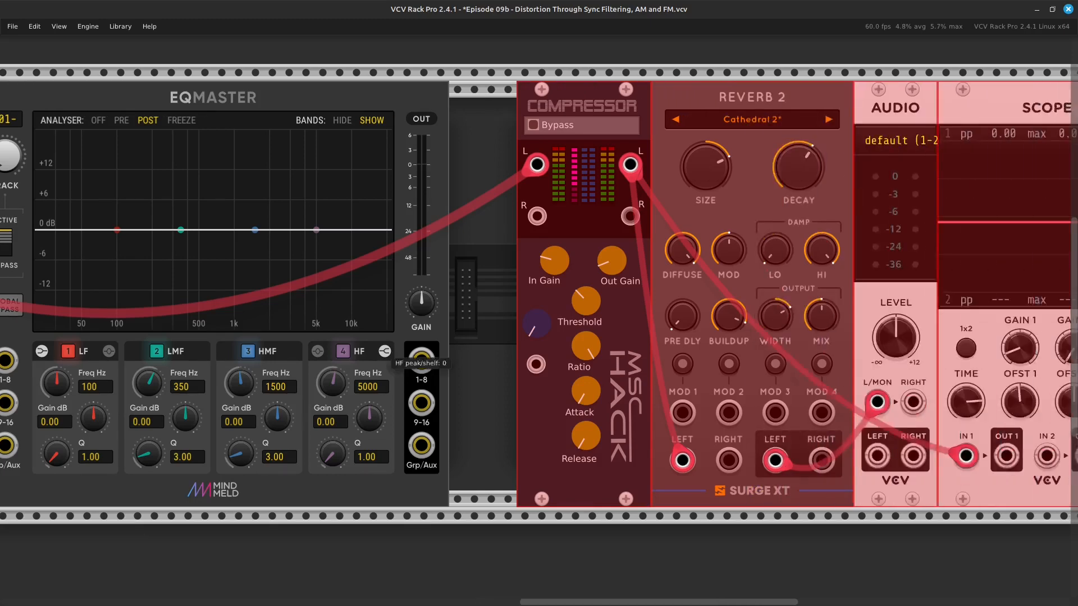
{"action": "left_click_drag", "start_coordinate": [651, 104], "coordinate": [584, 104]}
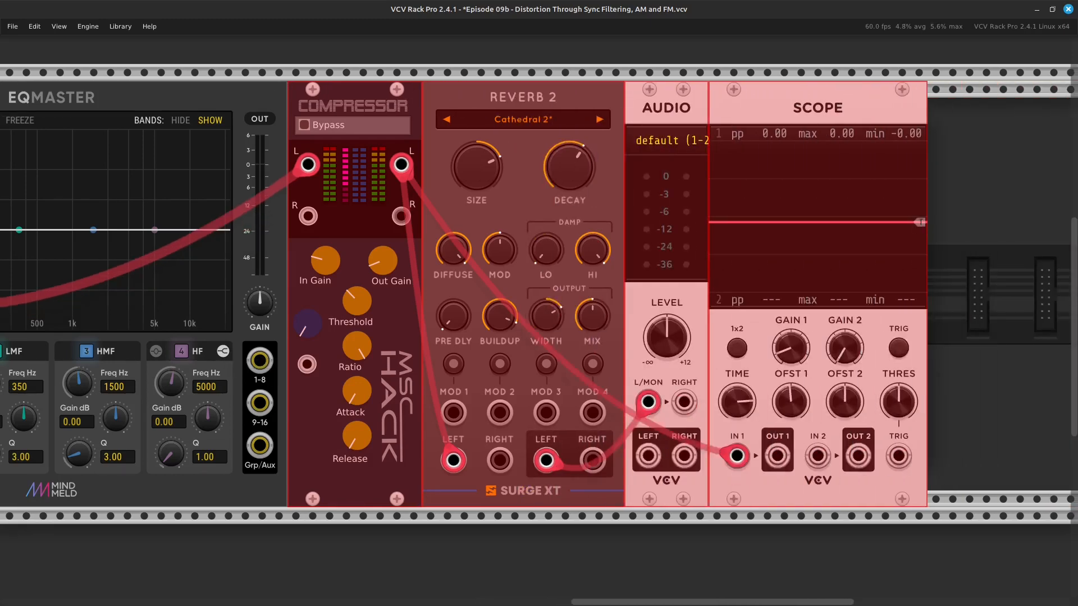
{"action": "key", "text": "Left"}
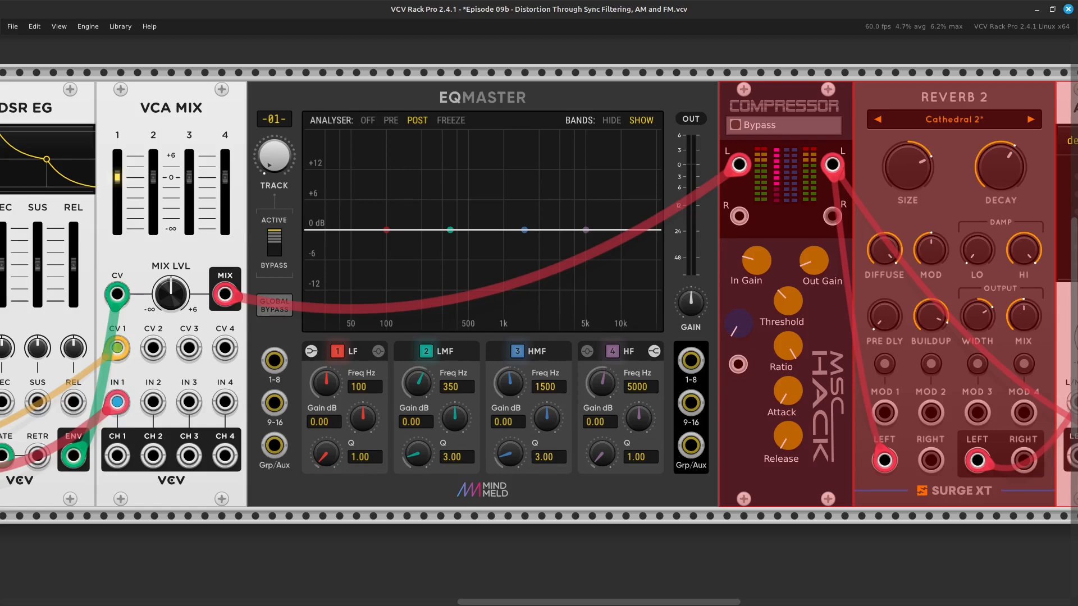
Clear the module selection and patch VCA MIX's MIX output through EQMaster's 1-8 input and output into the compressor's L input.
{"action": "key", "text": "ctrl+shift+a"}
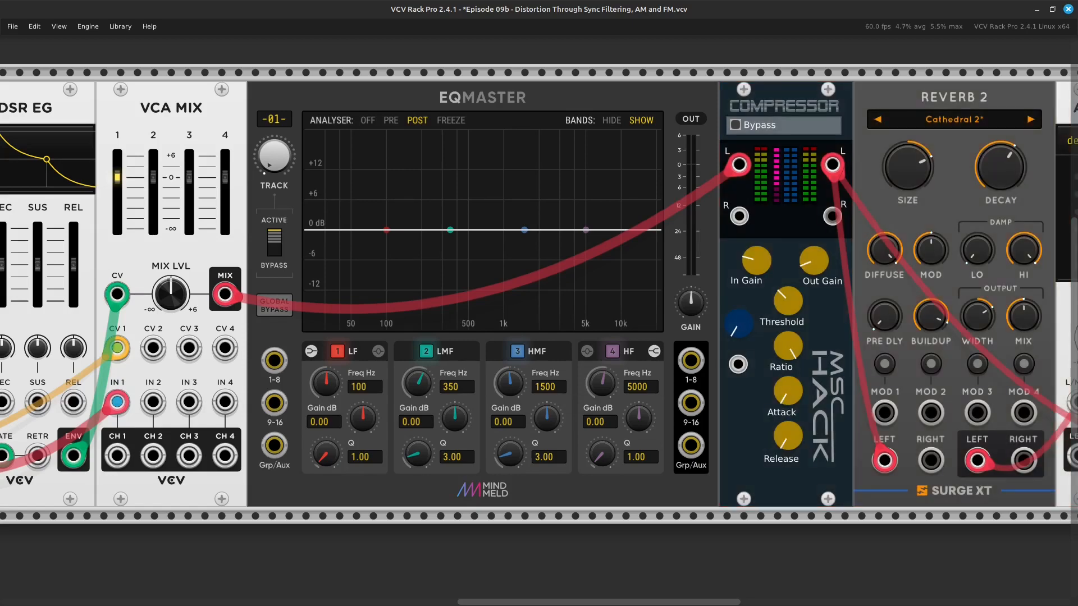
{"action": "left_click_drag", "start_coordinate": [739, 165], "coordinate": [273, 360]}
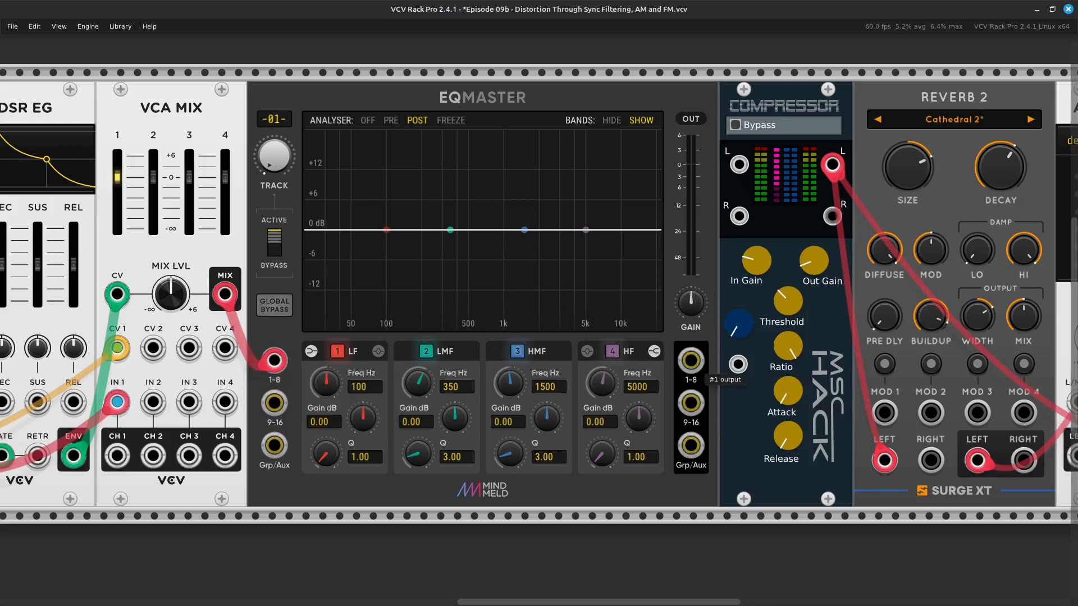
{"action": "right_click", "coordinate": [691, 365]}
{"action": "left_click_drag", "start_coordinate": [721, 403], "coordinate": [738, 165]}
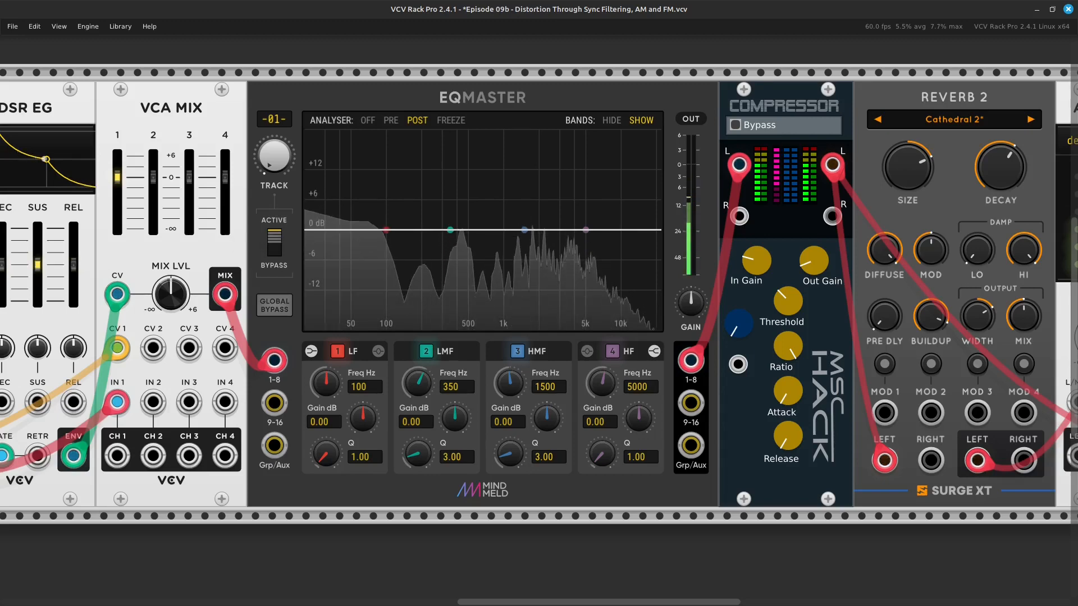
Set the MIDI to CV module's polyphony channels to Monophonic.
{"action": "scroll", "coordinate": [539, 295], "scroll_direction": "left", "scroll_amount": 10}
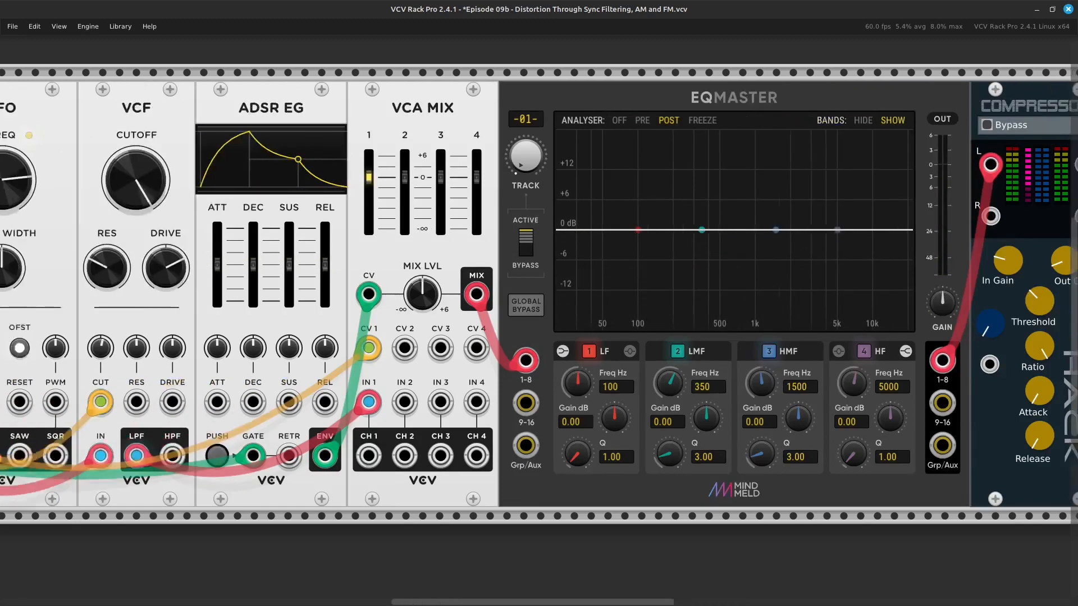
{"action": "scroll", "coordinate": [539, 295], "scroll_direction": "left", "scroll_amount": 7}
{"action": "scroll", "coordinate": [539, 295], "scroll_direction": "right", "scroll_amount": 3}
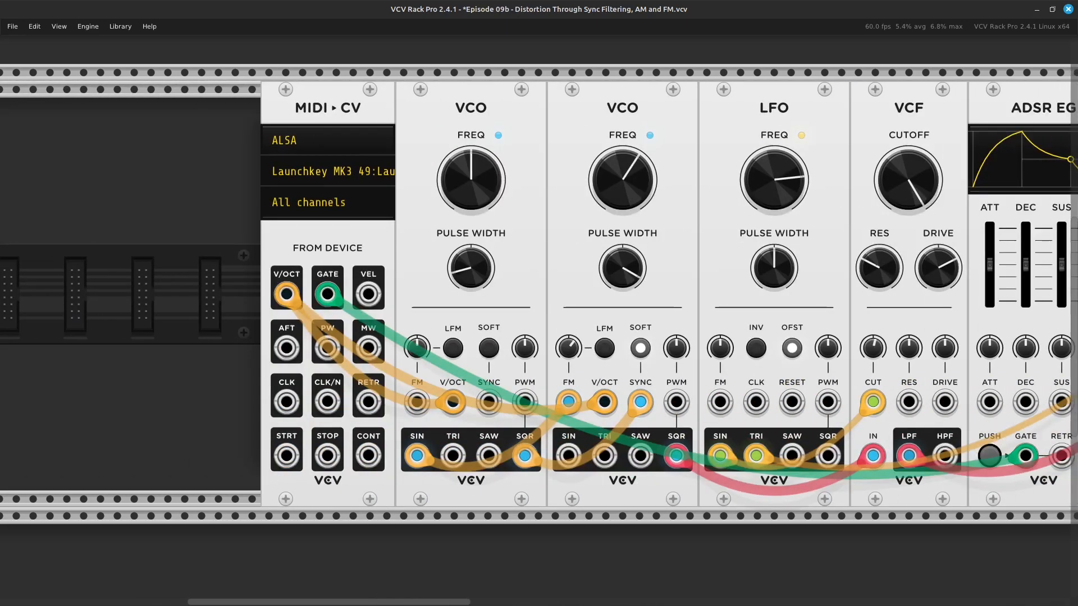
{"action": "right_click", "coordinate": [296, 233]}
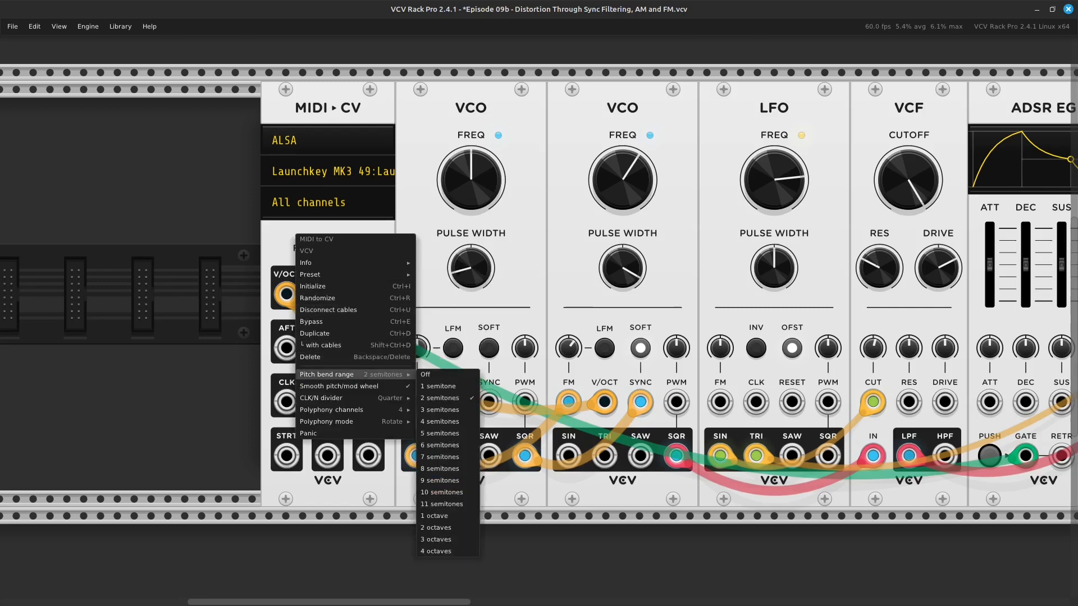
{"action": "mouse_move", "coordinate": [336, 410]}
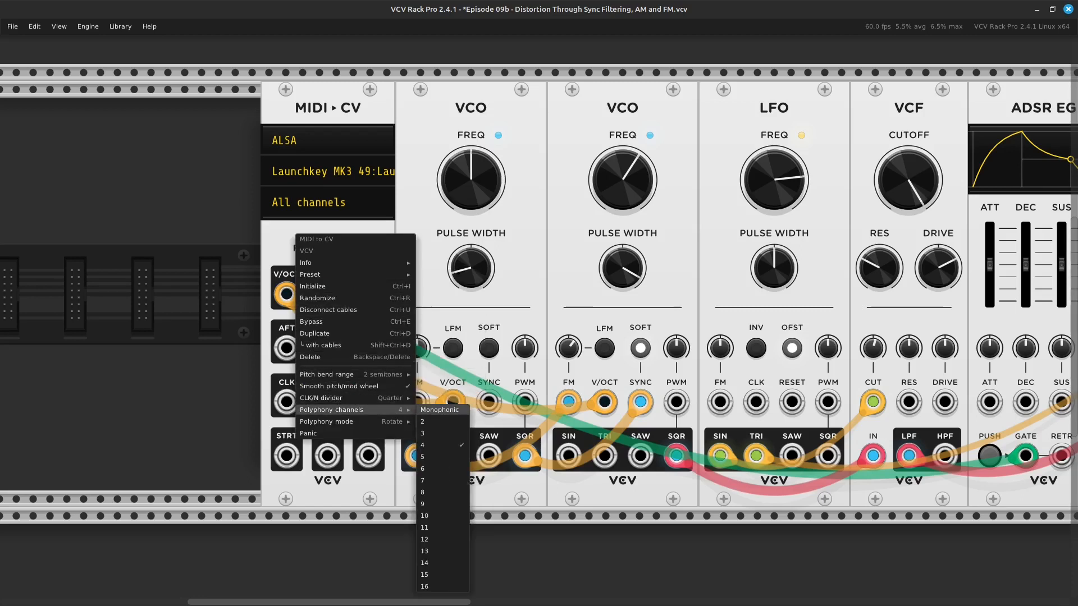
{"action": "left_click", "coordinate": [431, 410]}
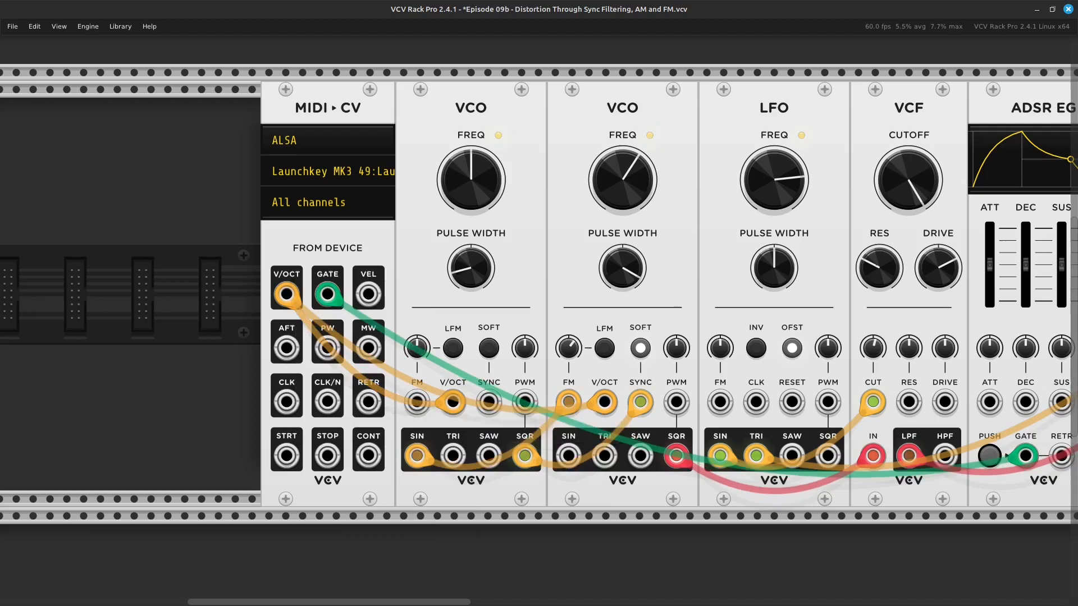
Boost EQMaster's LMF band by about 16.9 dB and lower its frequency to about 156 Hz.
{"action": "key", "text": "Right"}
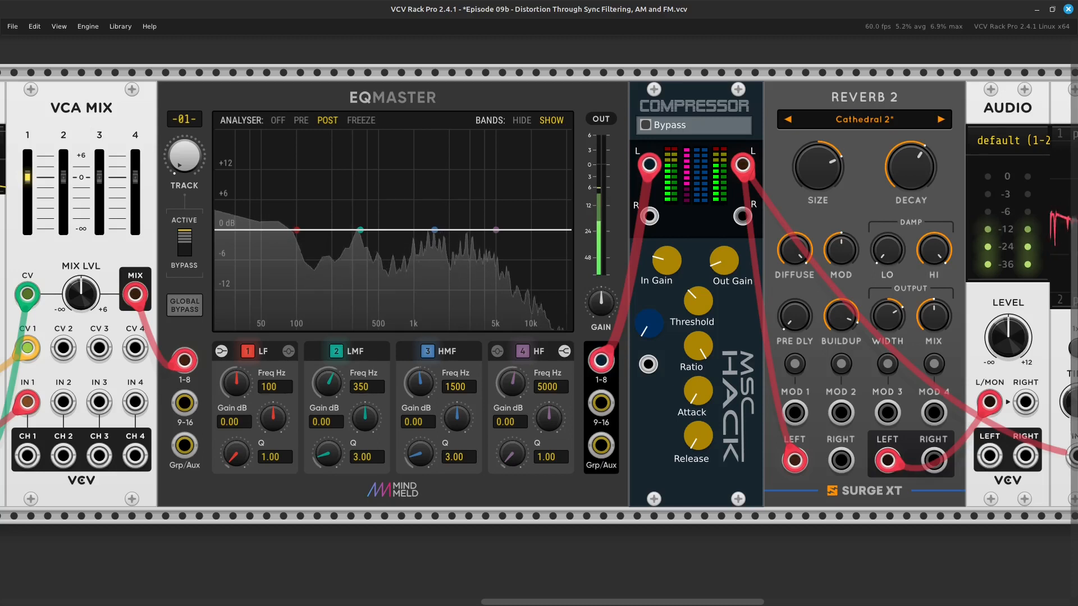
{"action": "left_click_drag", "start_coordinate": [365, 418], "coordinate": [365, 292]}
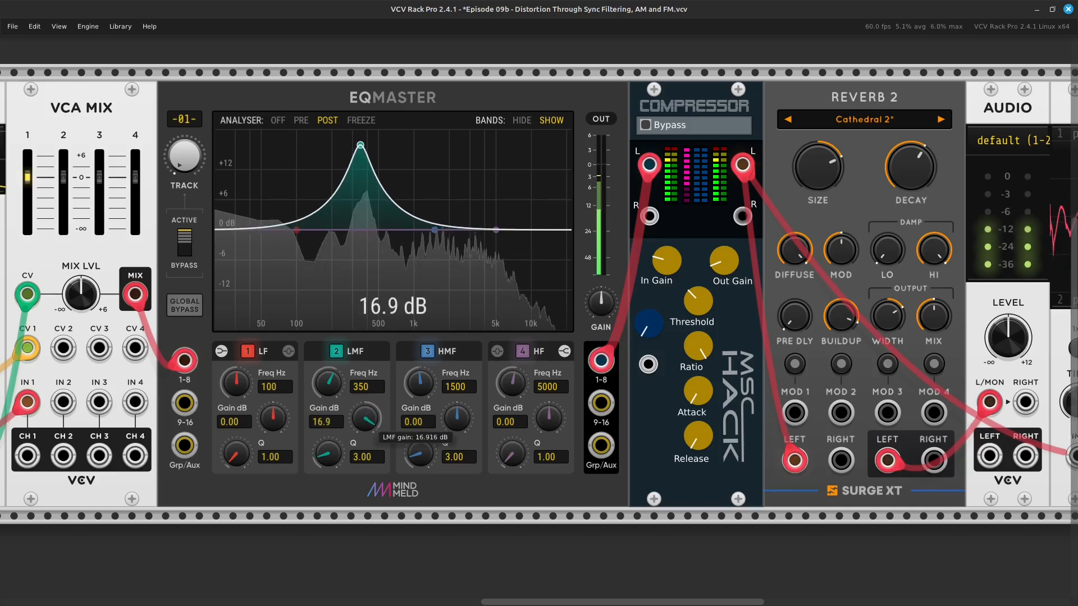
{"action": "left_click_drag", "start_coordinate": [328, 383], "coordinate": [328, 437]}
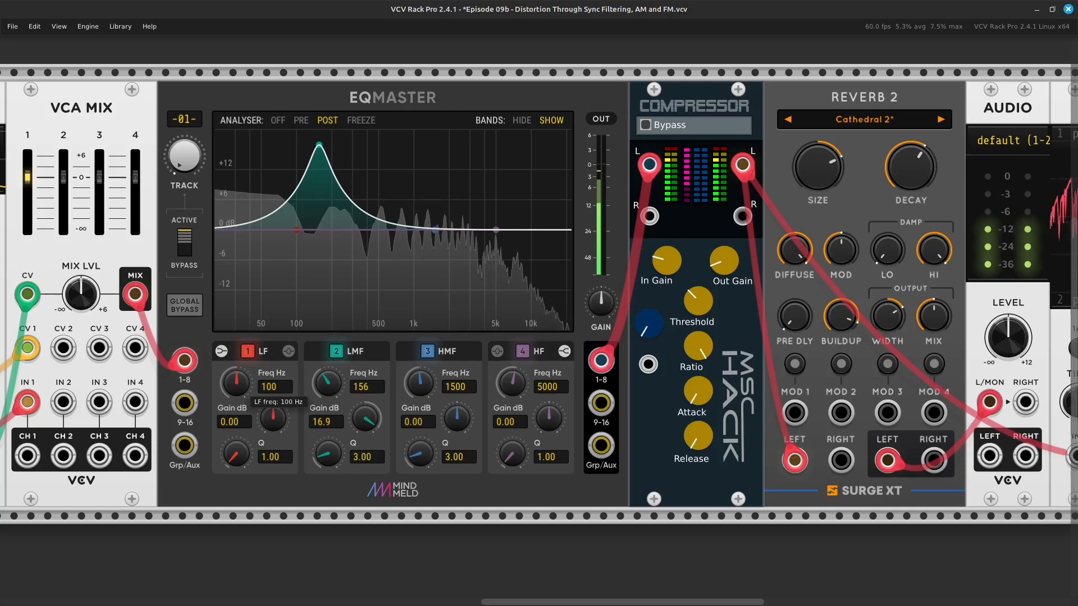
Cut EQMaster's LF band to -20 dB, with its frequency at 20 Hz and Q at about 1.44.
{"action": "left_click_drag", "start_coordinate": [273, 418], "coordinate": [274, 454]}
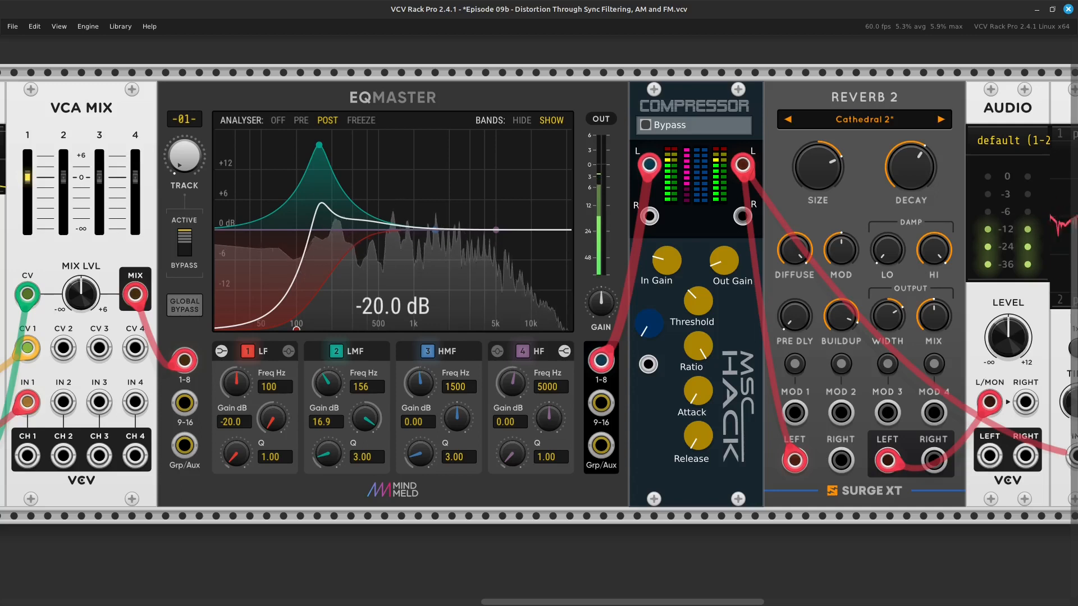
{"action": "left_click_drag", "start_coordinate": [236, 384], "coordinate": [236, 400]}
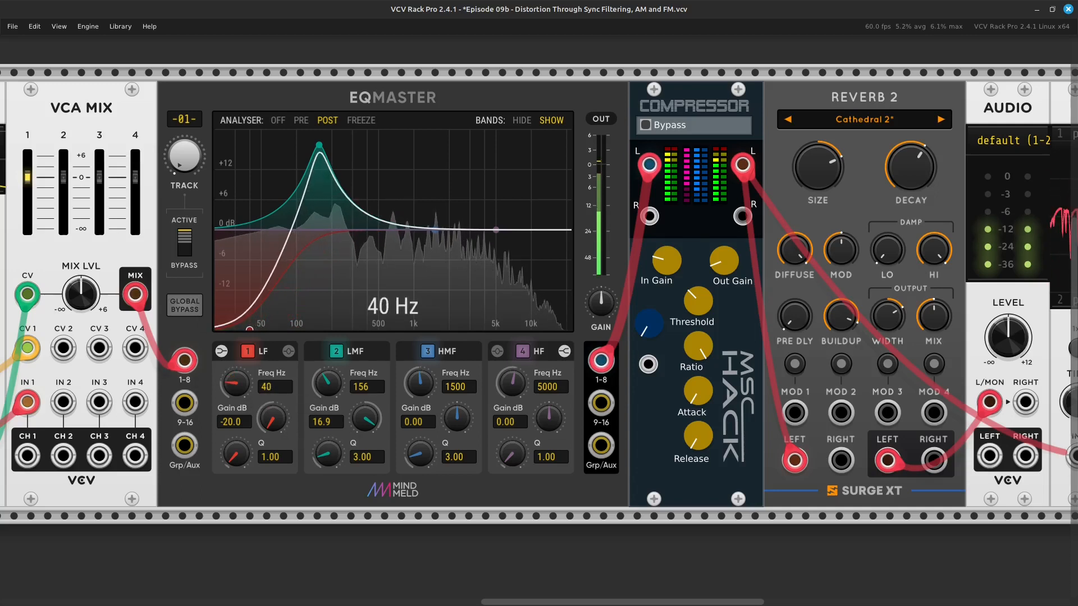
{"action": "left_click_drag", "start_coordinate": [235, 455], "coordinate": [236, 453]}
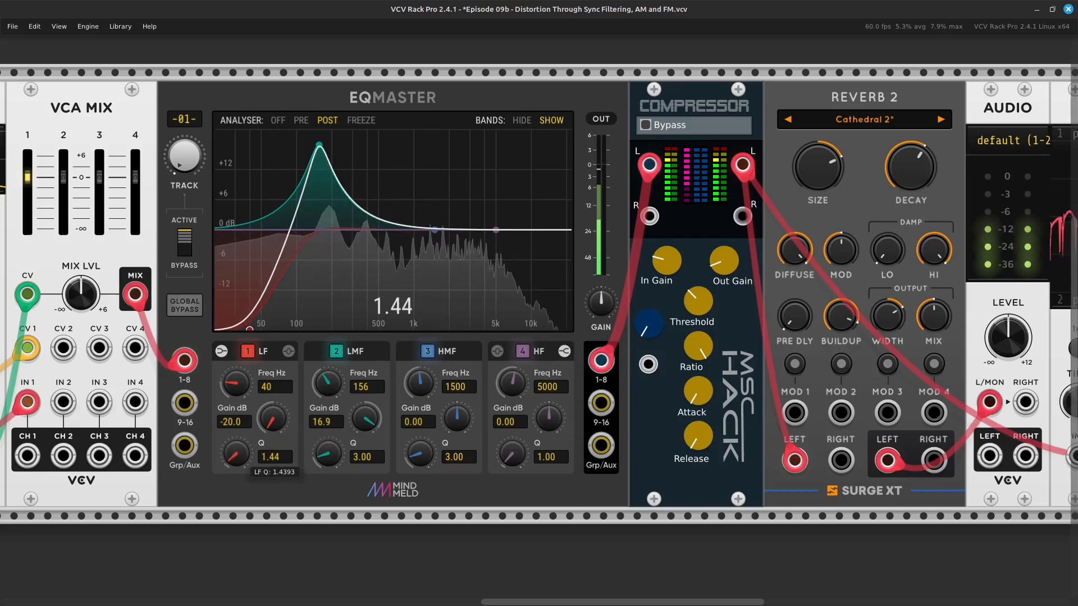
{"action": "left_click_drag", "start_coordinate": [236, 384], "coordinate": [236, 393]}
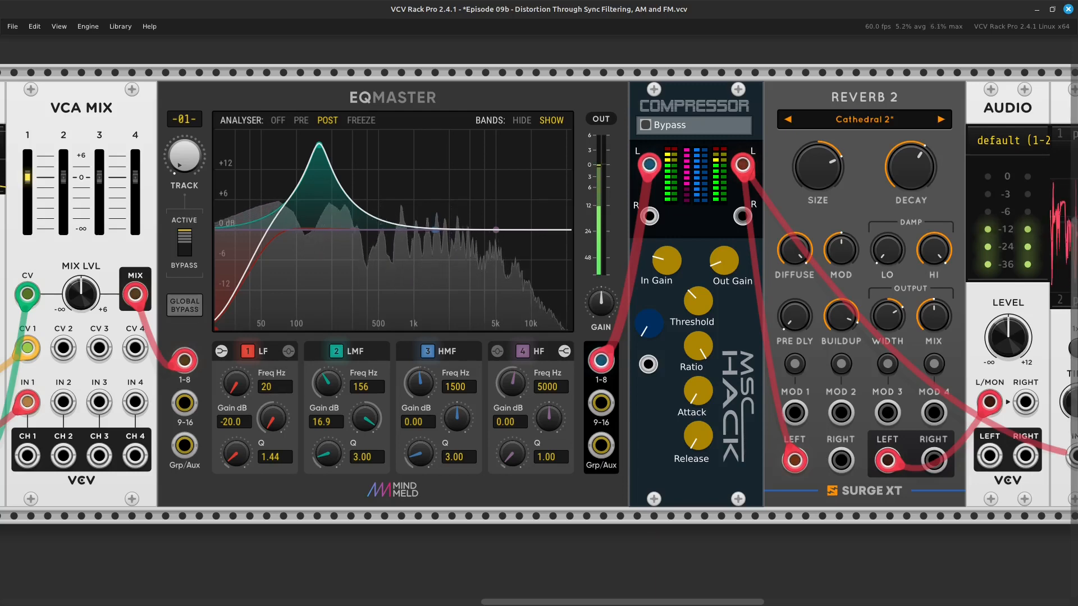
Narrow the LMF band to a Q of about 16.01 and set the HMF band to about -6.51 dB with Q 3.81.
{"action": "left_click_drag", "start_coordinate": [327, 453], "coordinate": [327, 407]}
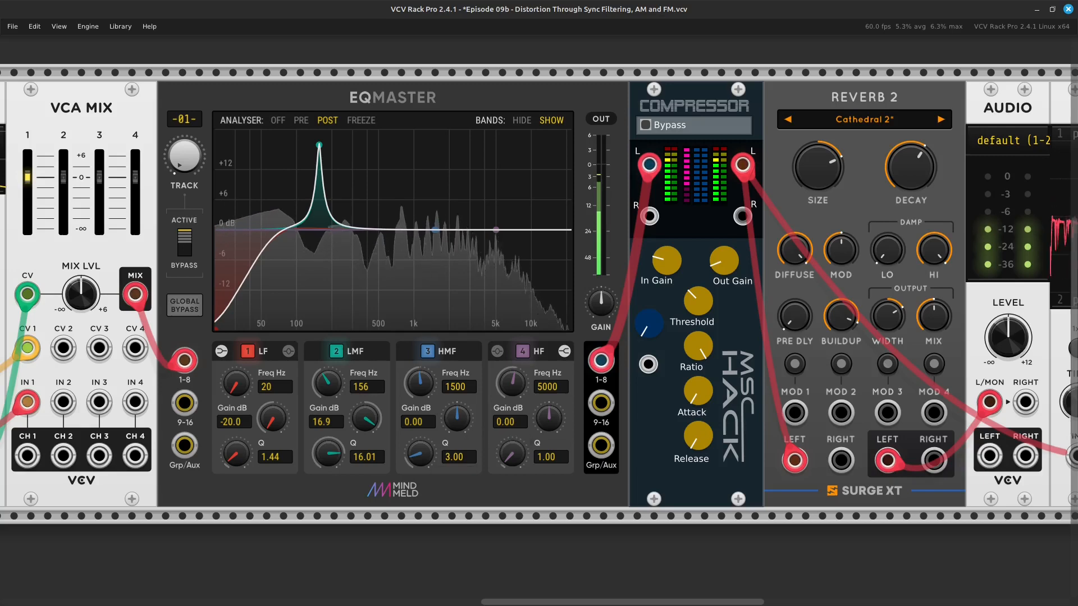
{"action": "left_click_drag", "start_coordinate": [456, 418], "coordinate": [457, 376]}
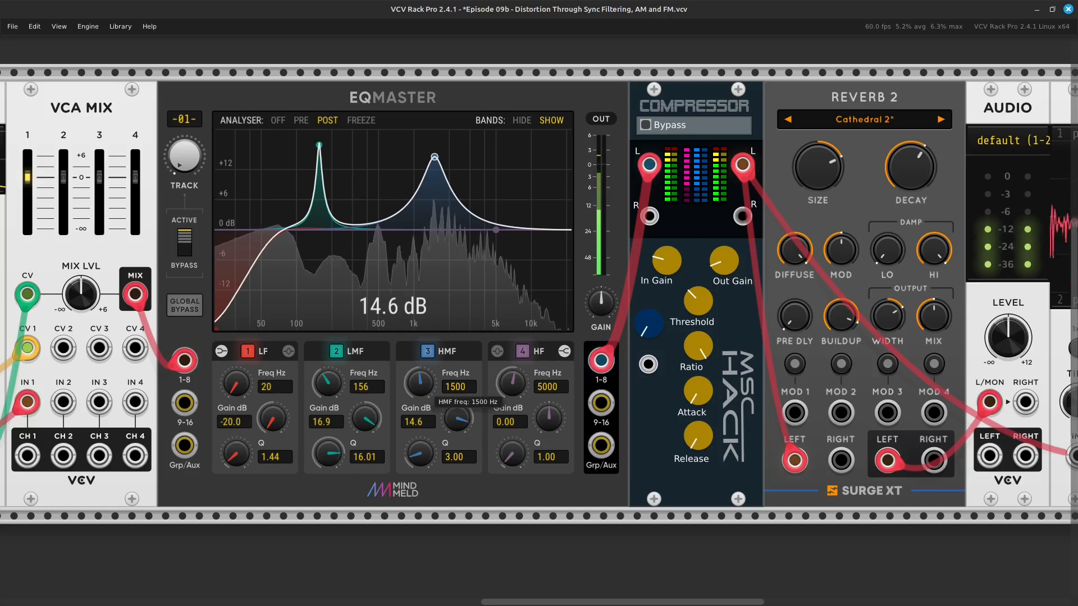
{"action": "left_click_drag", "start_coordinate": [457, 418], "coordinate": [457, 447]}
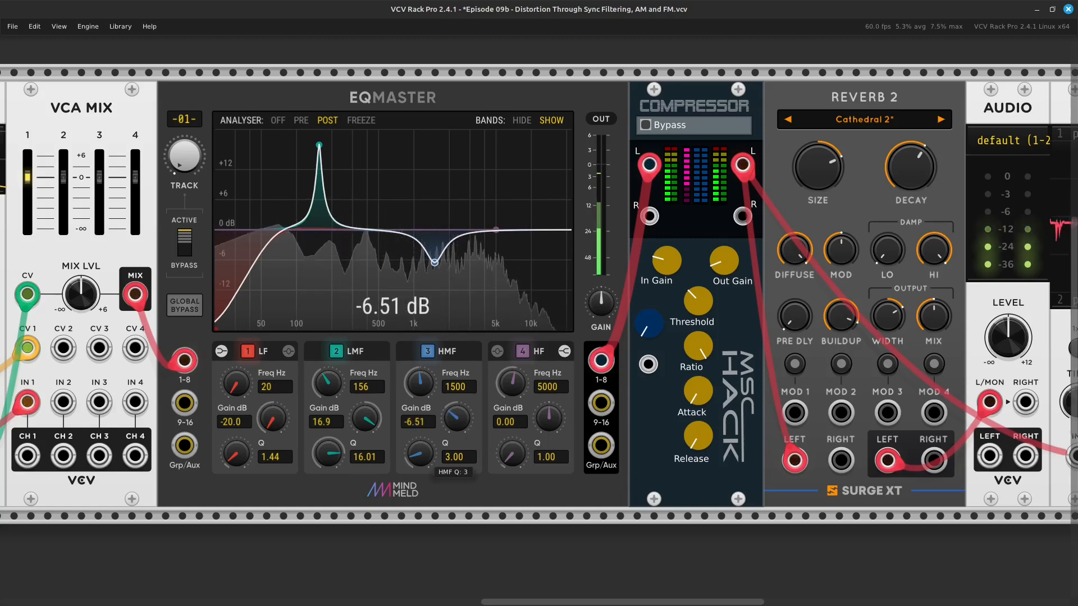
{"action": "left_click_drag", "start_coordinate": [419, 453], "coordinate": [420, 449]}
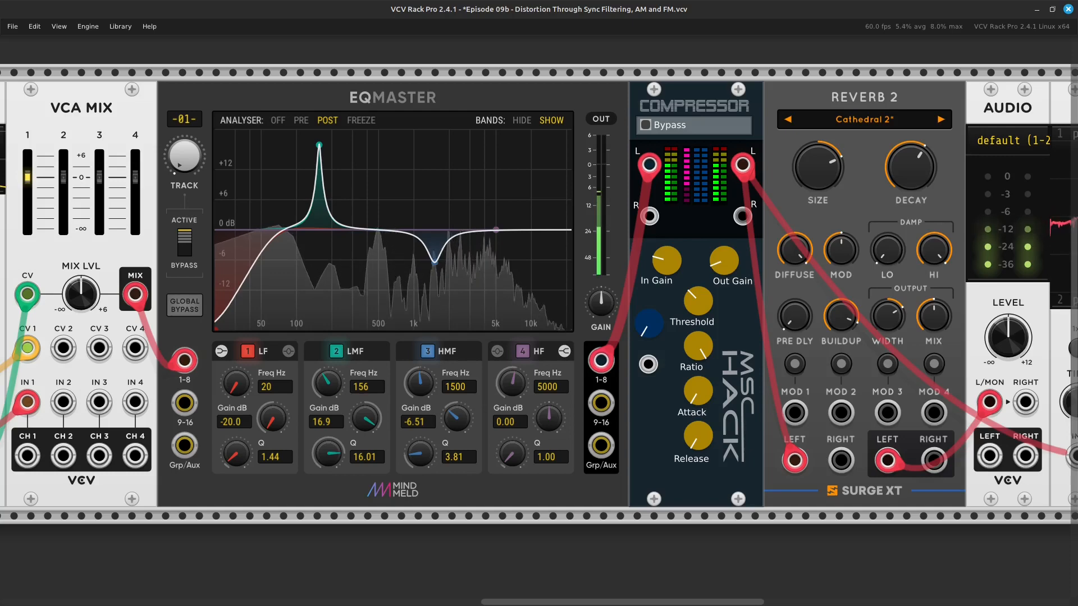
Raise the VCF's resonance to about 32.65% and lower its cutoff frequency to about 4493 Hz.
{"action": "scroll", "coordinate": [539, 294], "scroll_direction": "left", "scroll_amount": 10}
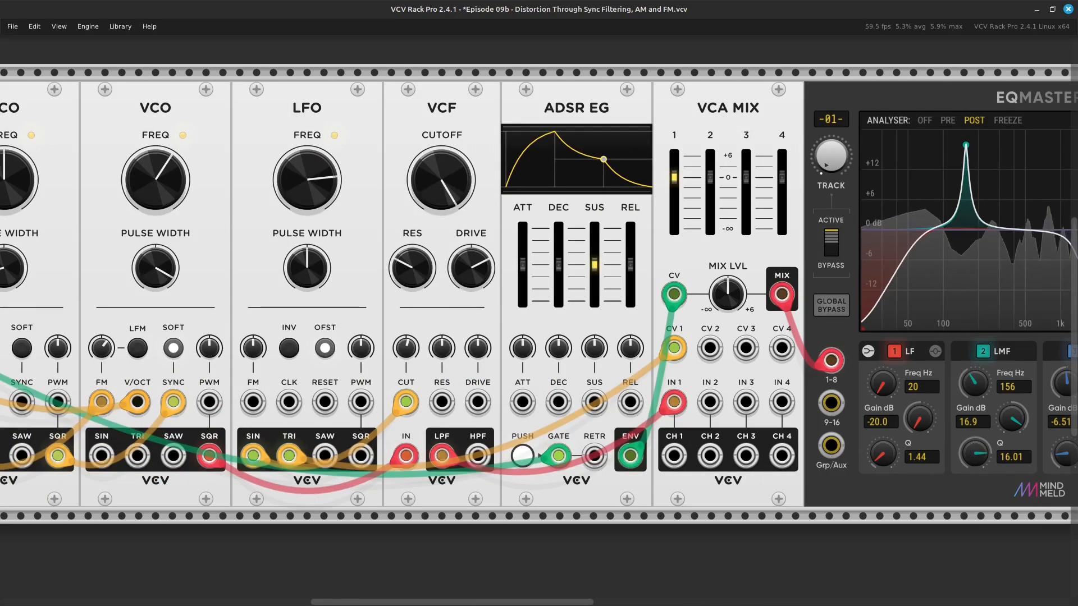
{"action": "mouse_move", "coordinate": [412, 268]}
{"action": "mouse_move", "coordinate": [412, 268]}
{"action": "left_mouse_down"}
{"action": "mouse_move", "coordinate": [412, 280]}
{"action": "mouse_move", "coordinate": [412, 258]}
{"action": "mouse_move", "coordinate": [412, 271]}
{"action": "left_mouse_up"}
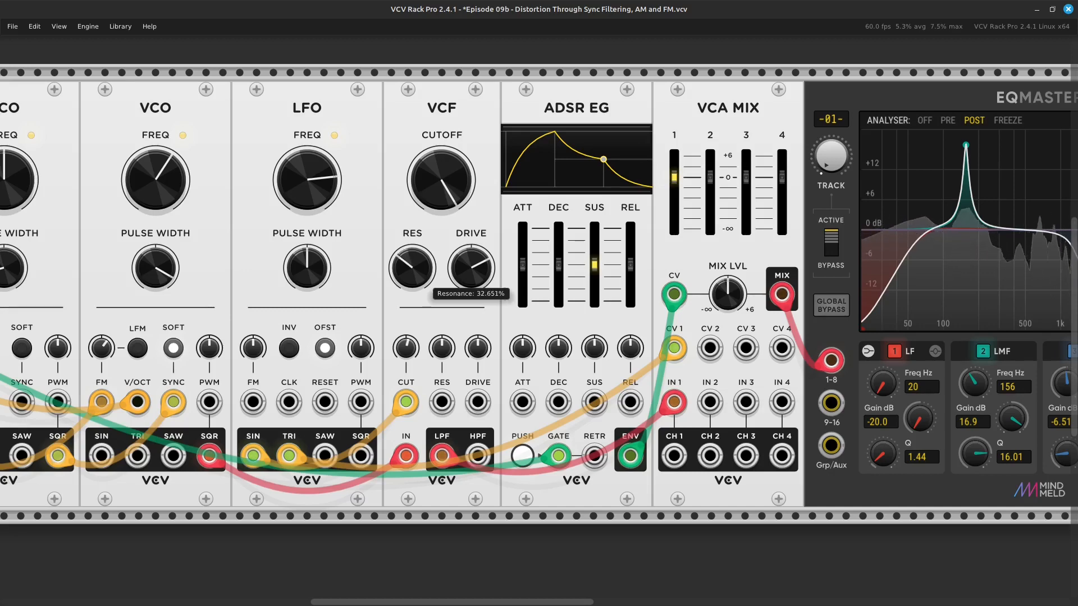
{"action": "mouse_move", "coordinate": [441, 180]}
{"action": "left_mouse_down"}
{"action": "mouse_move", "coordinate": [441, 210]}
{"action": "mouse_move", "coordinate": [441, 188]}
{"action": "left_mouse_up"}
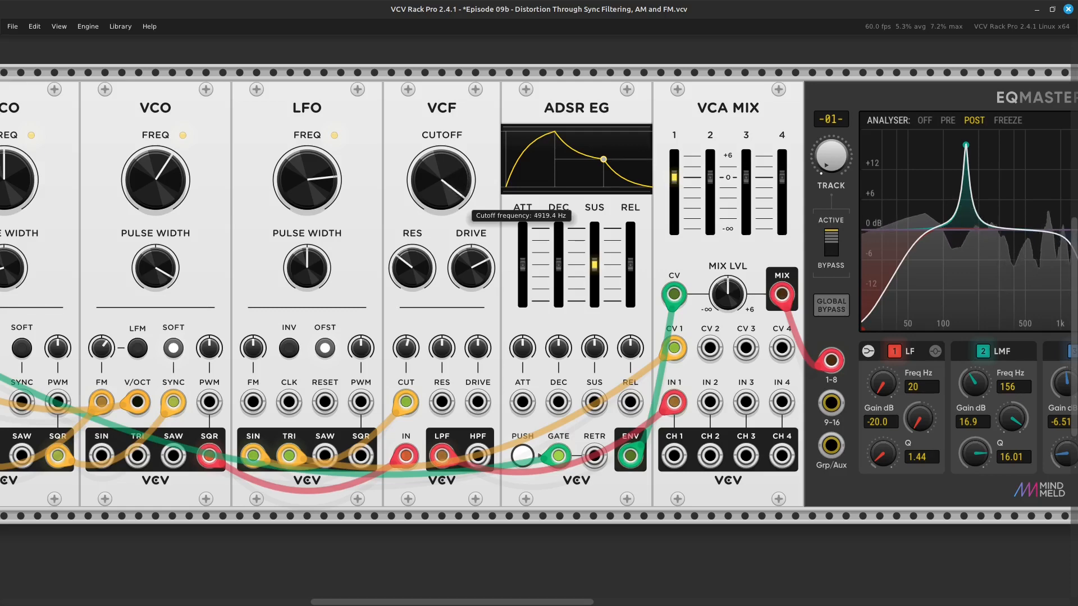
{"action": "key", "text": "Right"}
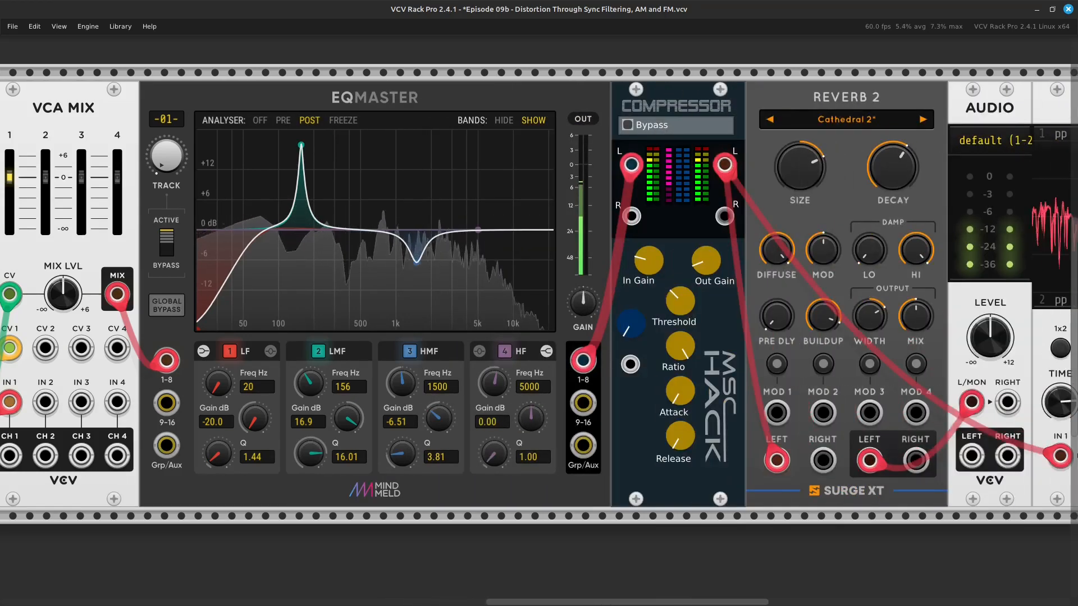
{"action": "key", "text": "Left"}
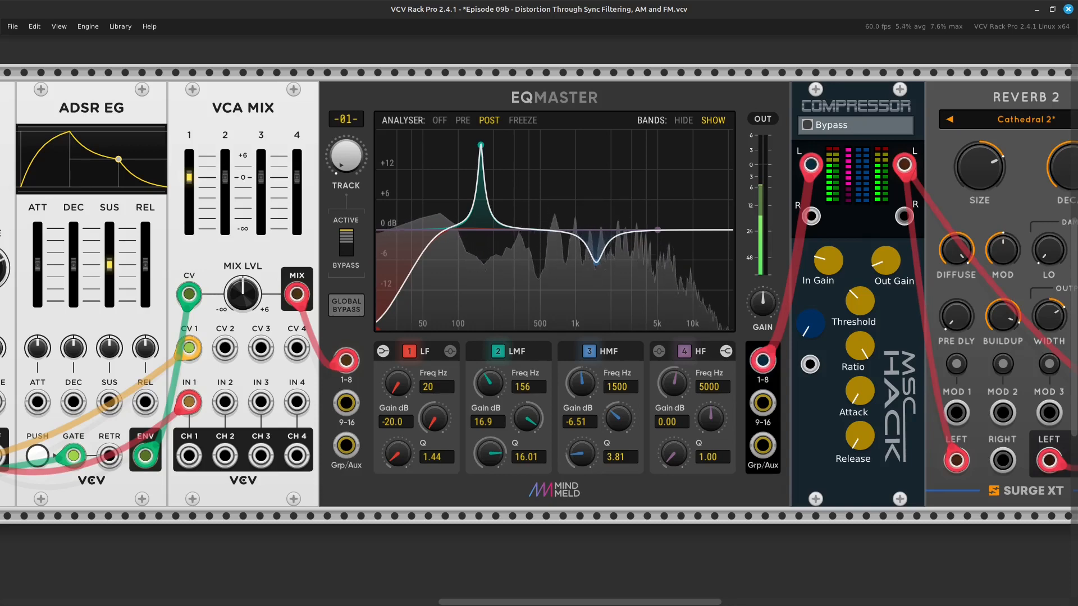
{"action": "key", "text": "Left"}
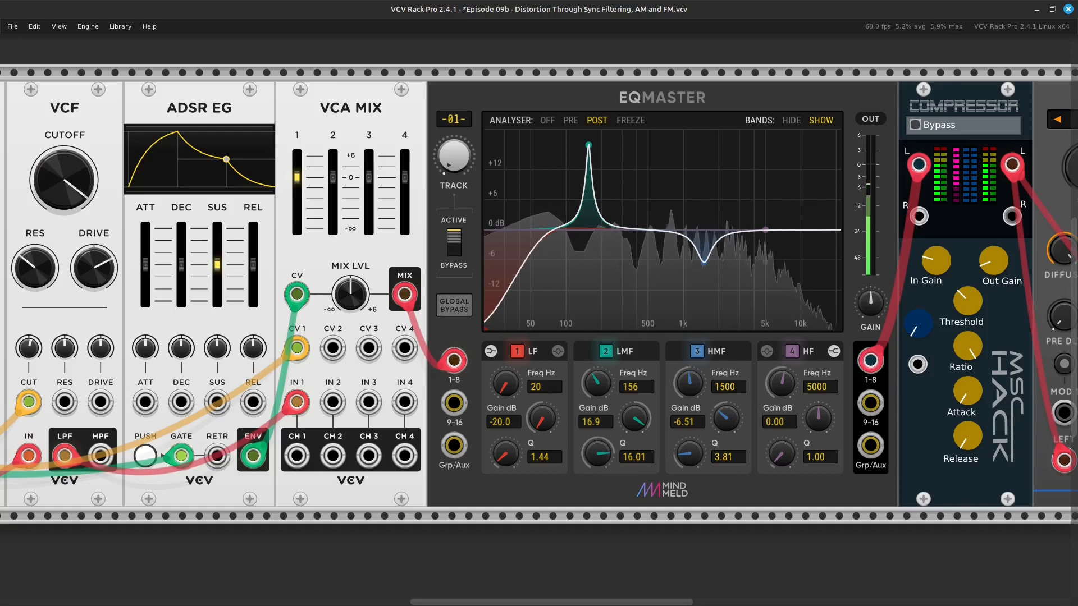
{"action": "left_click_drag", "start_coordinate": [64, 180], "coordinate": [65, 190]}
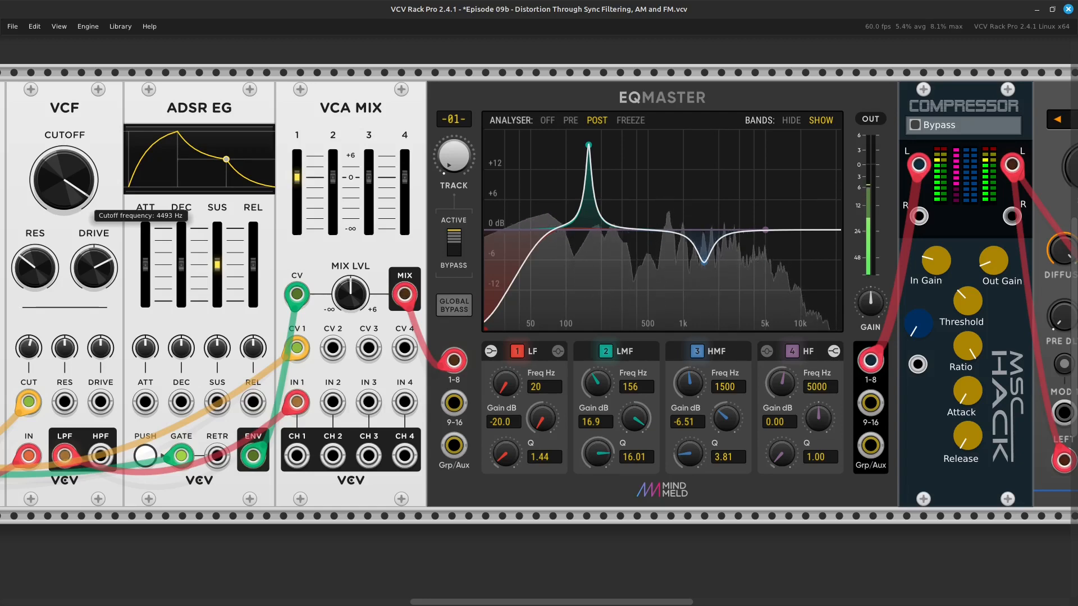
Raise the compressor's Out Gain knob to about 3.44.
{"action": "scroll", "coordinate": [64, 190], "scroll_direction": "right", "scroll_amount": 6}
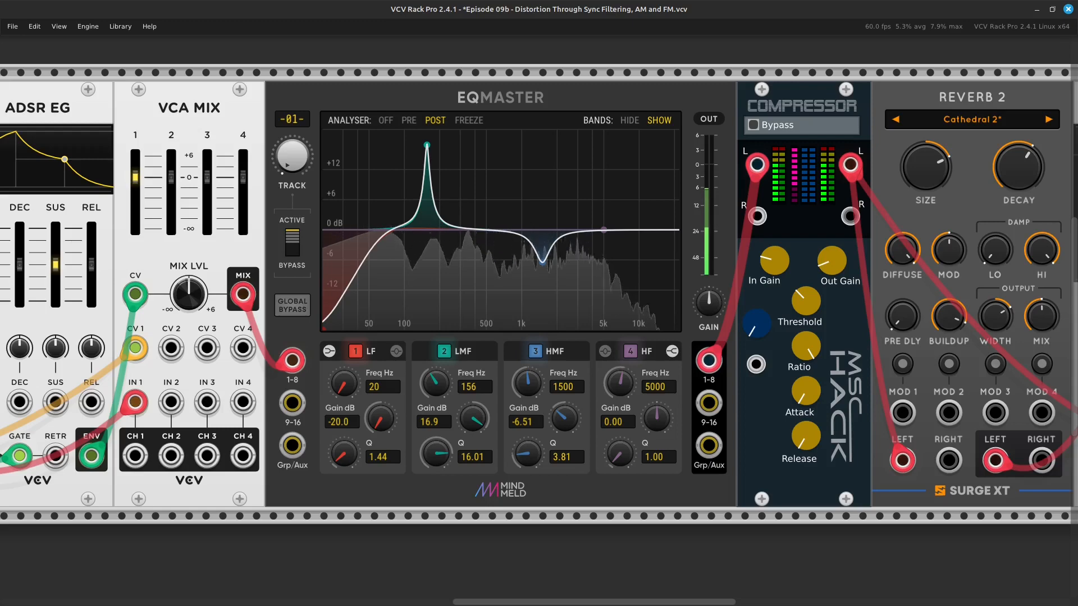
{"action": "scroll", "coordinate": [539, 295], "scroll_direction": "right", "scroll_amount": 11}
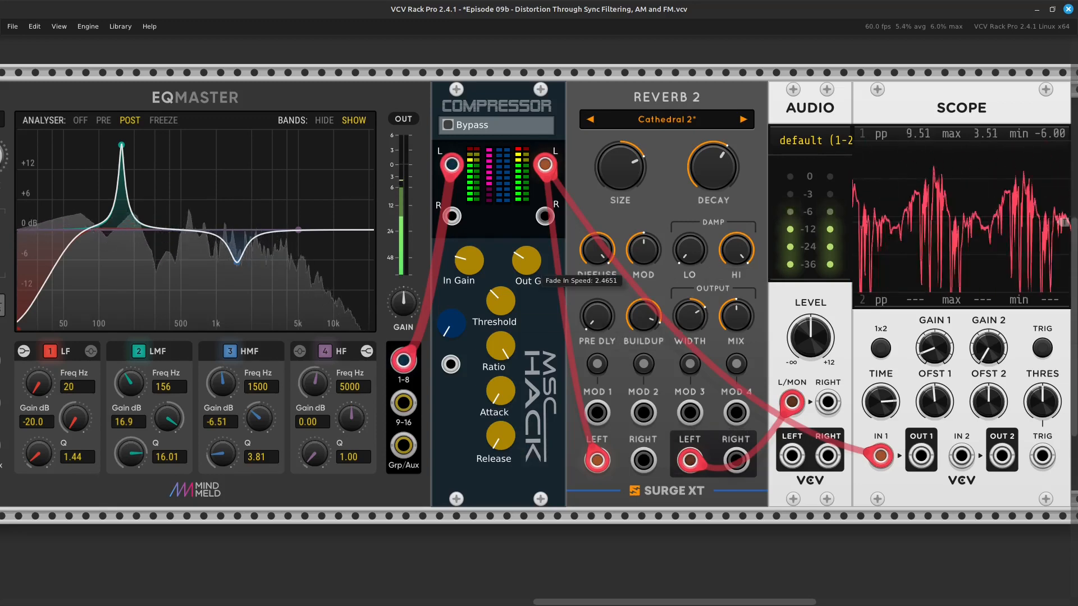
{"action": "left_click_drag", "start_coordinate": [533, 266], "coordinate": [533, 218]}
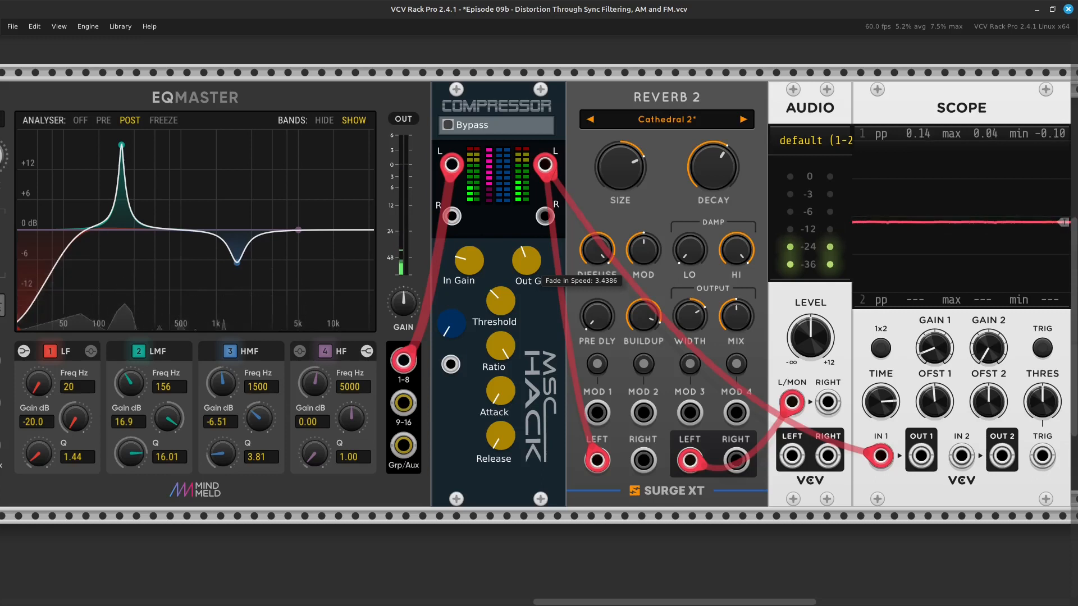
Set the MIDI to CV module's pitch bend range to 1 octave.
{"action": "key", "text": "Left"}
{"action": "key", "text": "Left"}
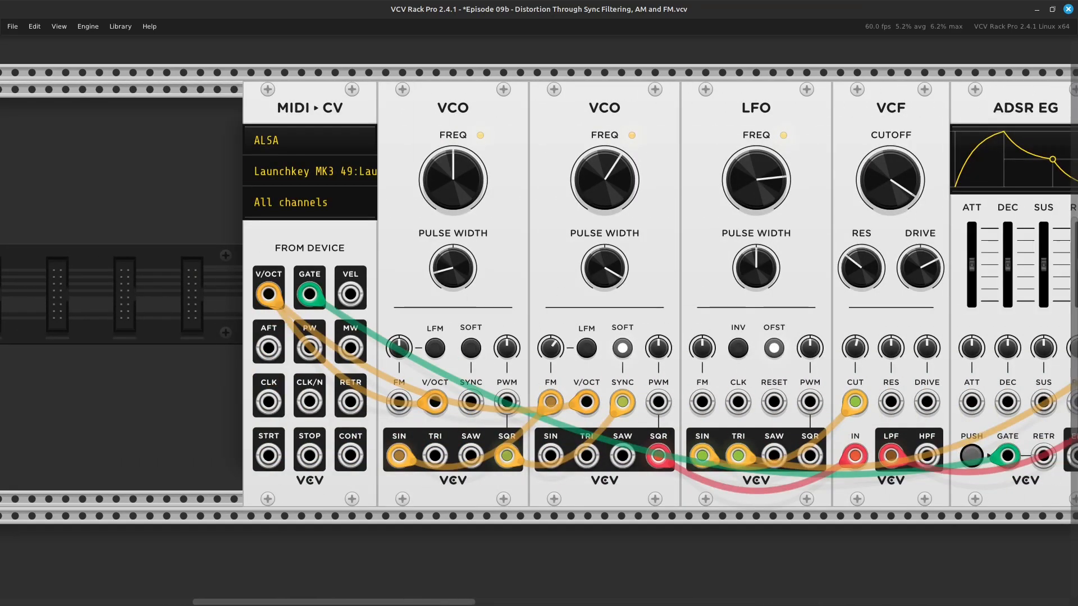
{"action": "right_click", "coordinate": [304, 237]}
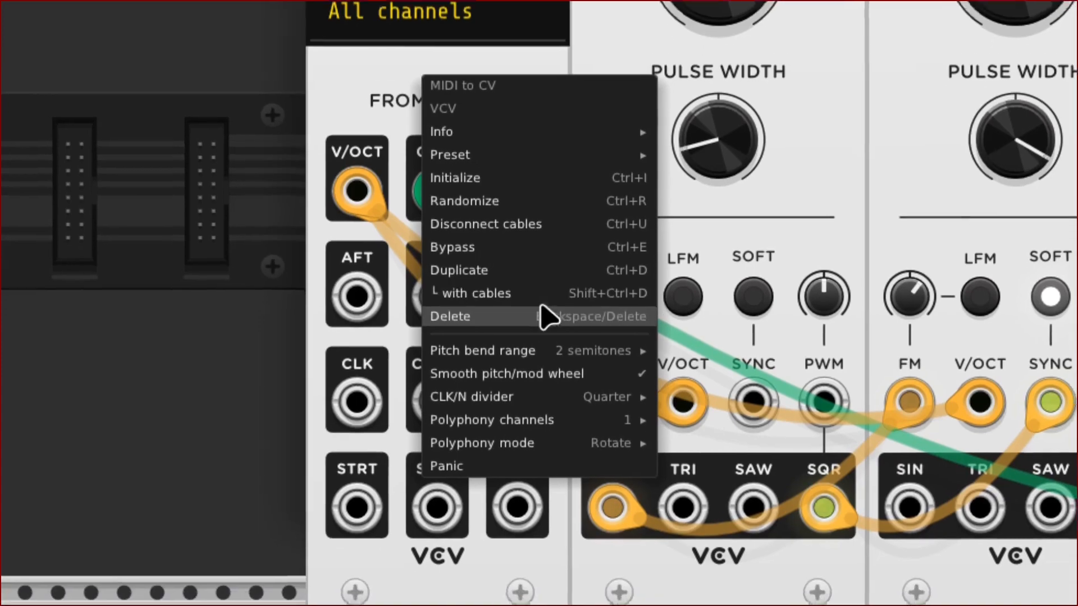
{"action": "mouse_move", "coordinate": [547, 353]}
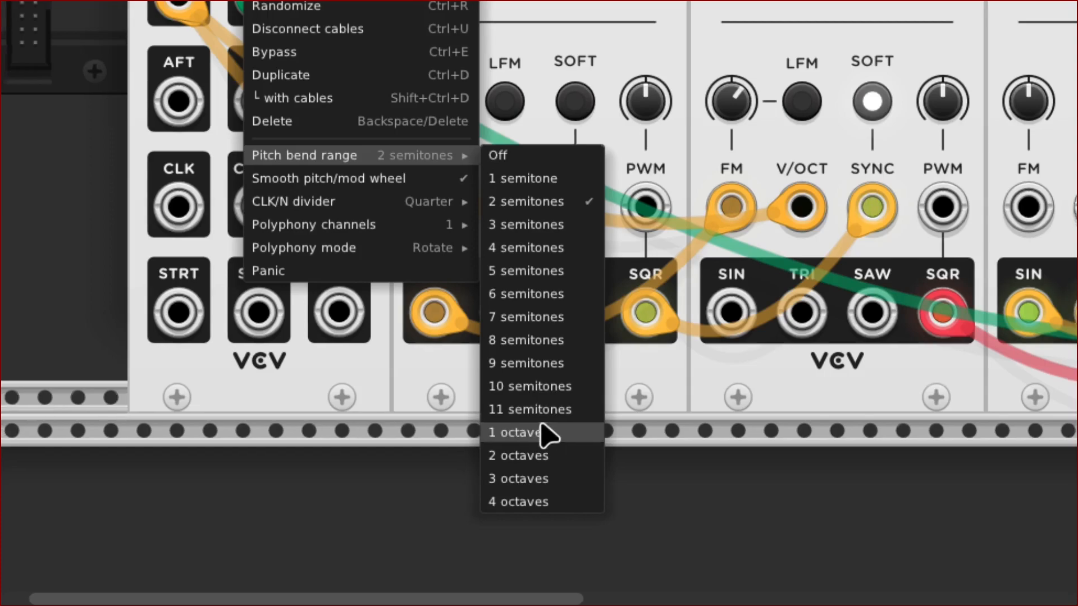
{"action": "left_click", "coordinate": [545, 456]}
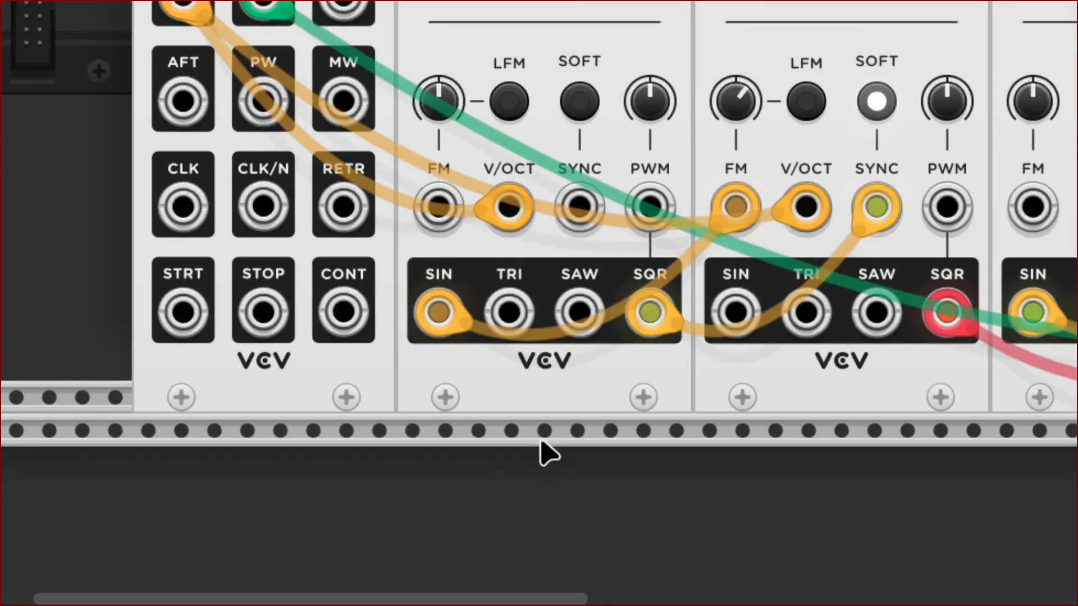
{"action": "key", "text": "Right"}
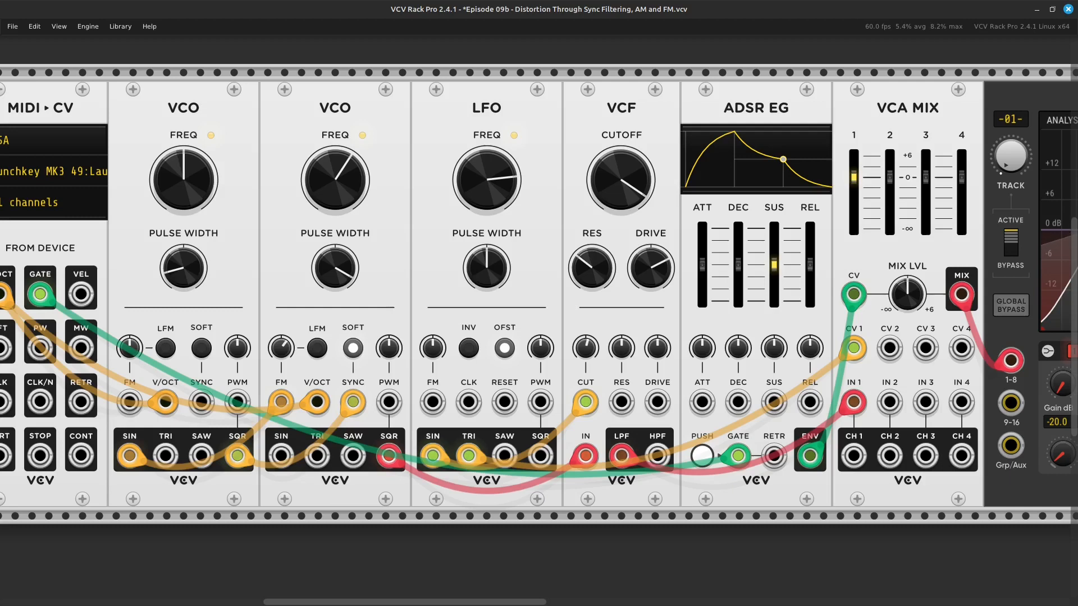
{"action": "scroll", "coordinate": [539, 295], "scroll_direction": "left", "scroll_amount": 3}
{"action": "scroll", "coordinate": [539, 295], "scroll_direction": "left", "scroll_amount": 3}
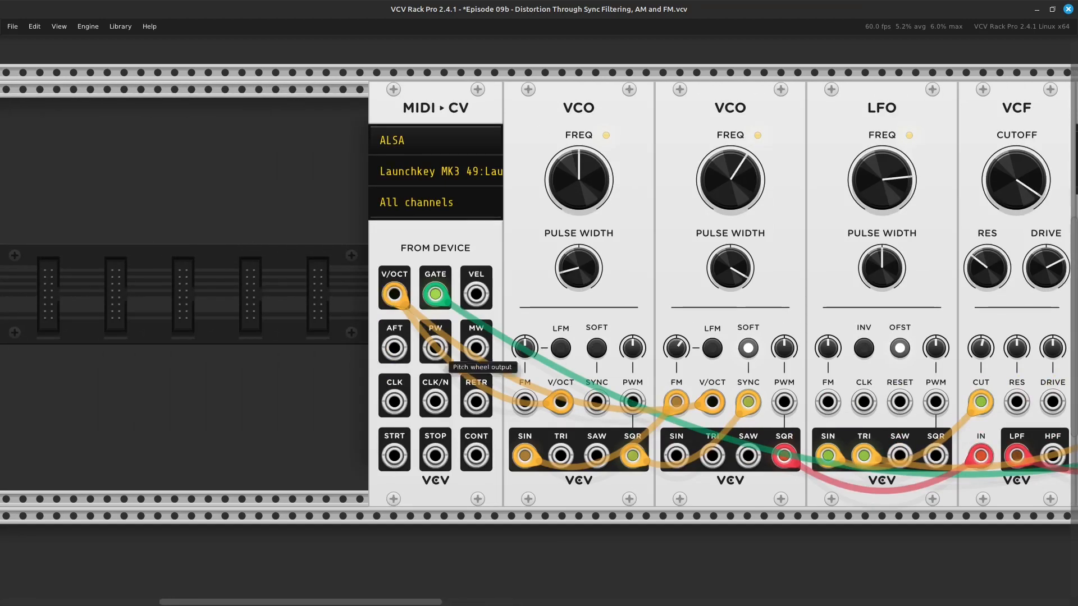
Check the MIDI to CV module's polyphony and wheel smoothing options and set its pitch bend range to 1 octave.
{"action": "right_click", "coordinate": [410, 252]}
{"action": "mouse_move", "coordinate": [449, 415]}
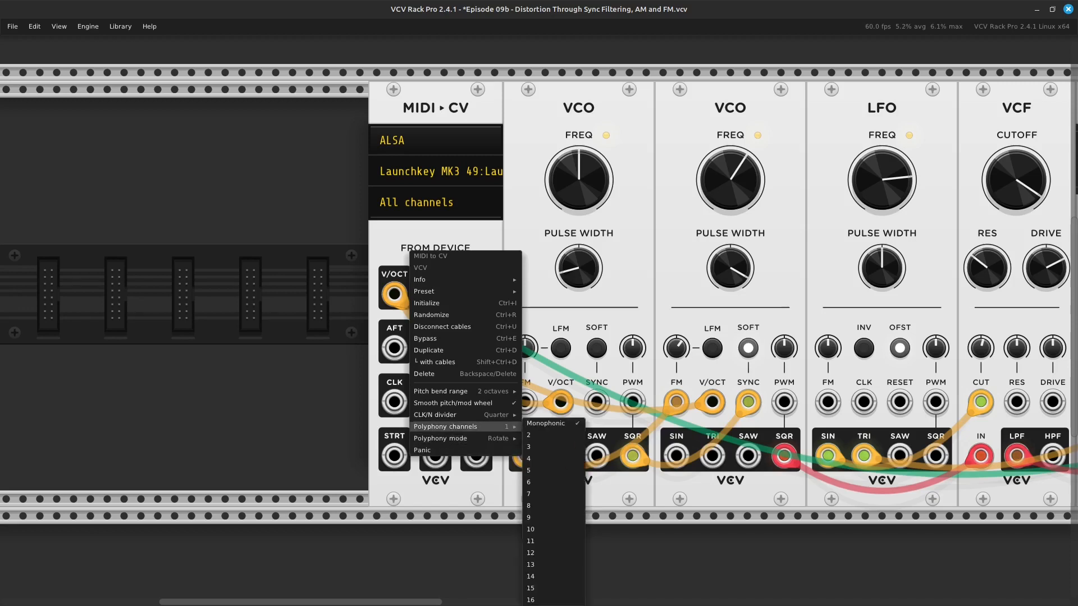
{"action": "mouse_move", "coordinate": [444, 415]}
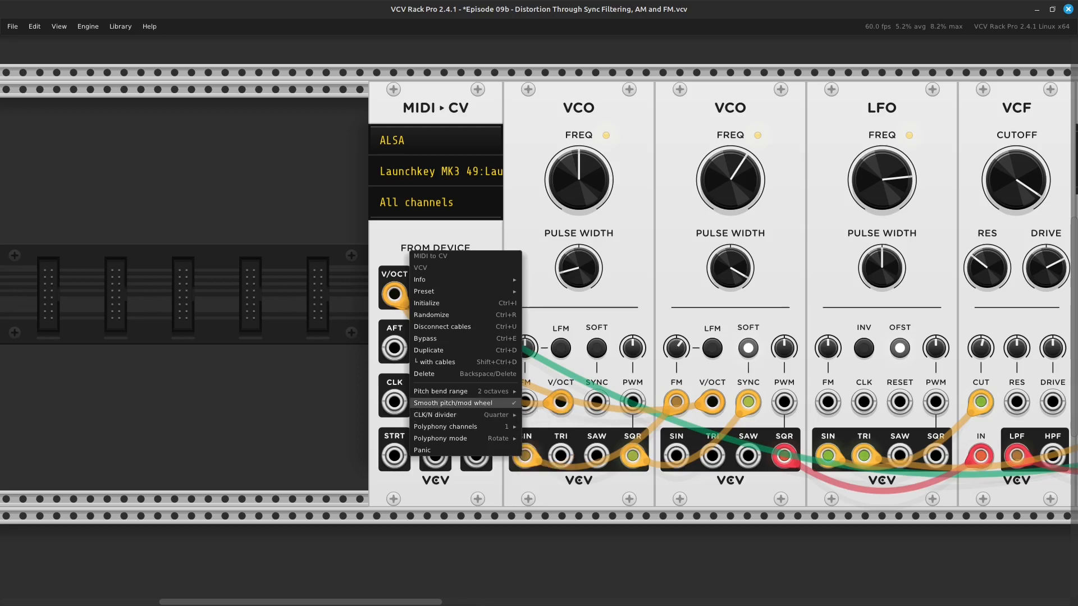
{"action": "mouse_move", "coordinate": [443, 391]}
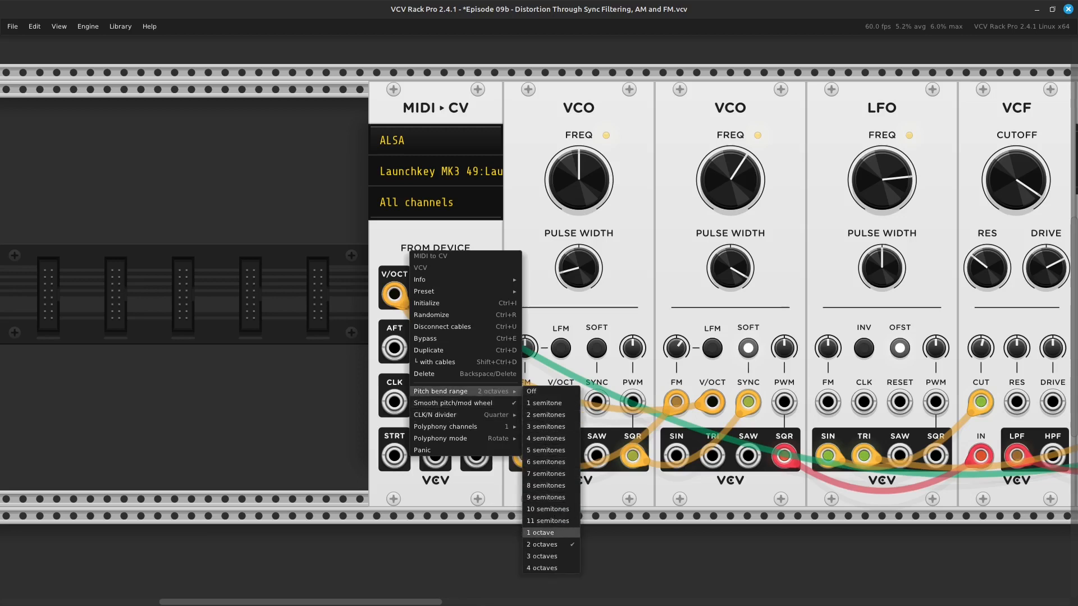
{"action": "left_click", "coordinate": [547, 520]}
Connect the mod wheel output to the second VCO's PWM input with a yellow cable and set its pulse width modulation to about 65%.
{"action": "scroll", "coordinate": [539, 294], "scroll_direction": "right", "scroll_amount": 10}
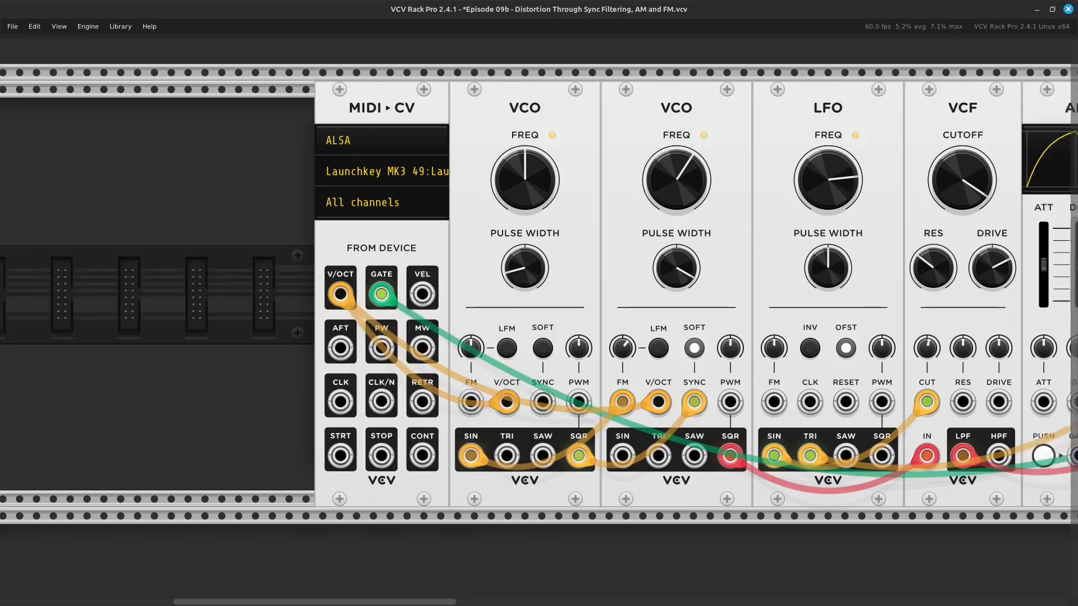
{"action": "scroll", "coordinate": [538, 295], "scroll_direction": "right", "scroll_amount": 5}
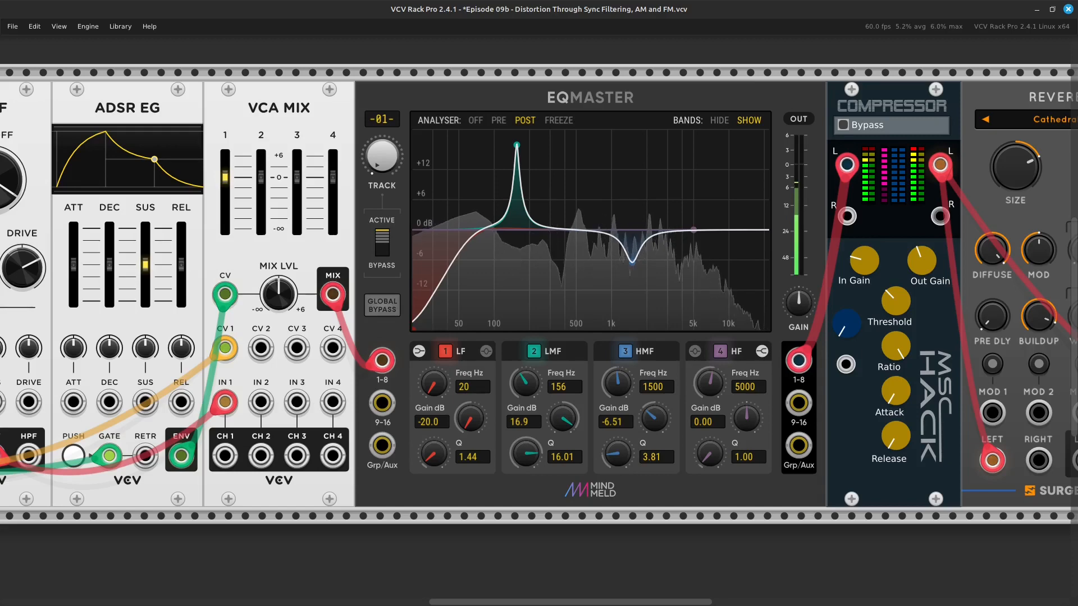
{"action": "scroll", "coordinate": [538, 295], "scroll_direction": "left", "scroll_amount": 8}
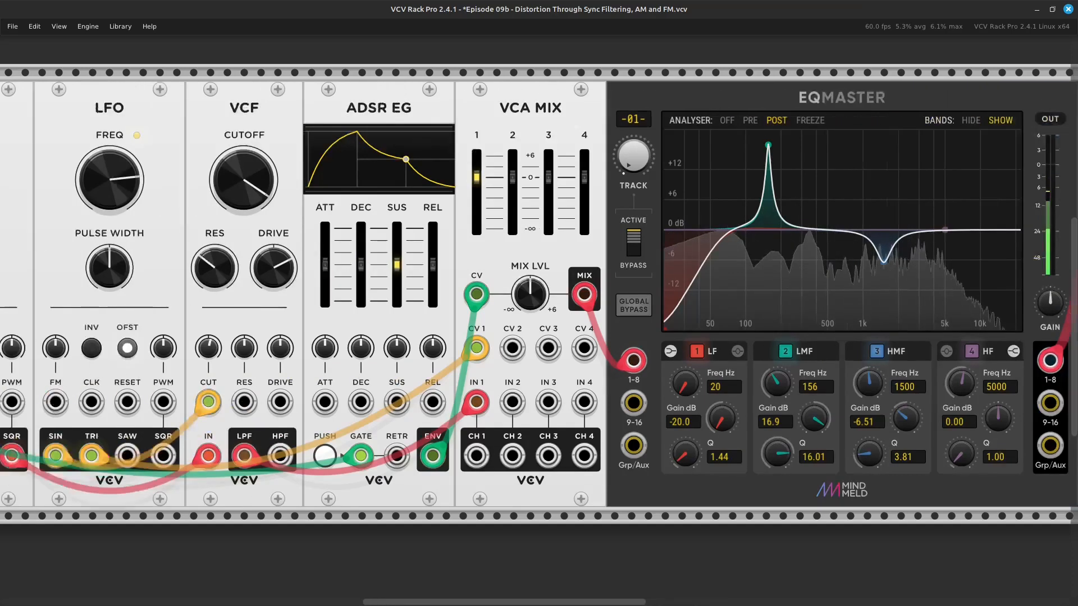
{"action": "scroll", "coordinate": [539, 294], "scroll_direction": "right", "scroll_amount": 4}
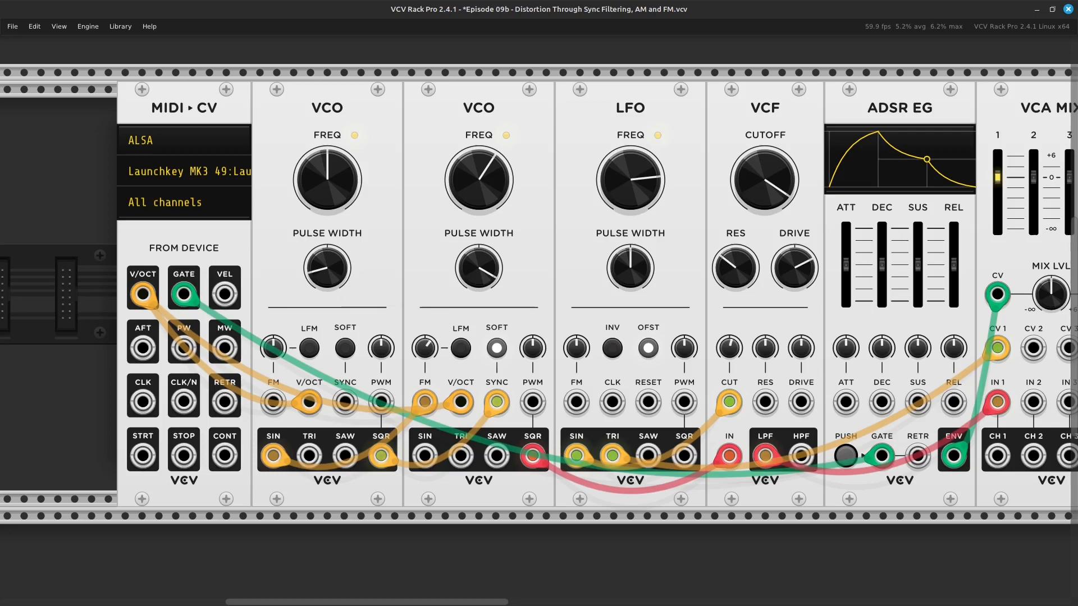
{"action": "right_click", "coordinate": [225, 352]}
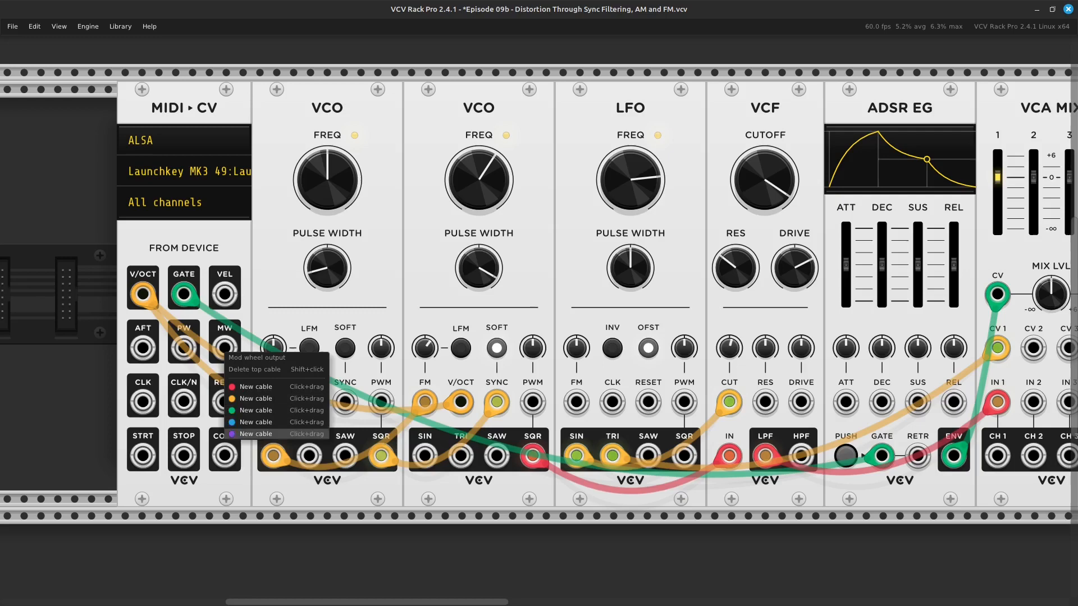
{"action": "left_click_drag", "start_coordinate": [255, 398], "coordinate": [297, 575]}
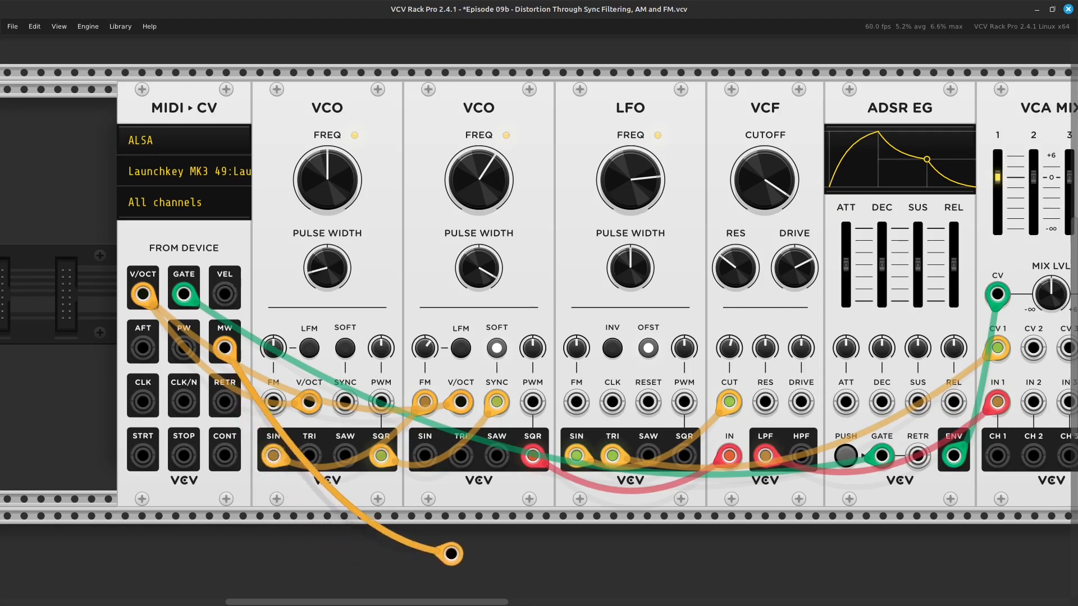
{"action": "left_click_drag", "start_coordinate": [511, 537], "coordinate": [533, 401]}
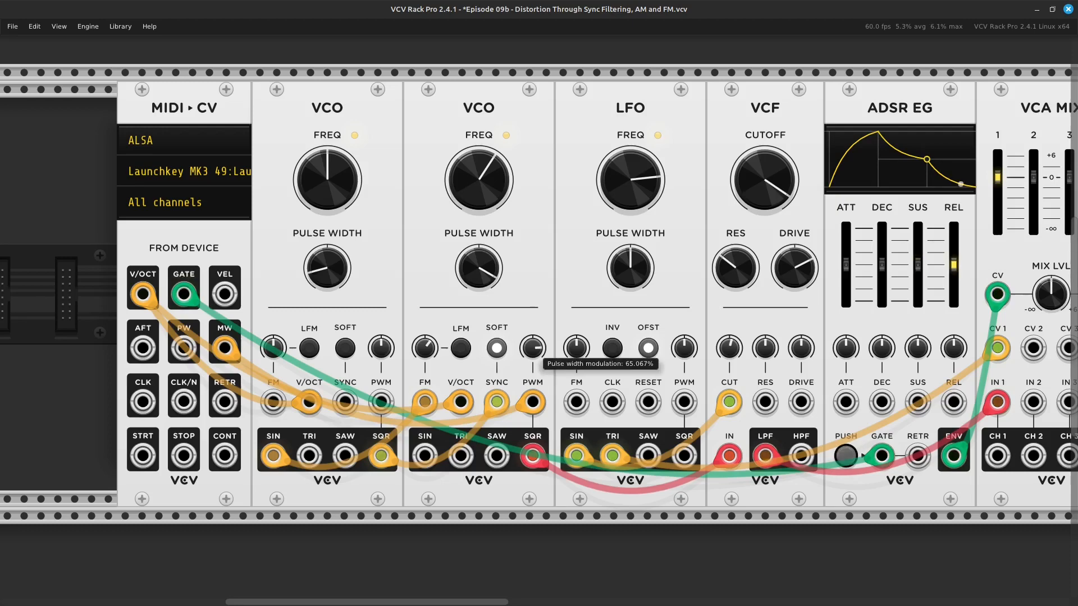
Initialize the second VCO's pulse width modulation amount and move the mod wheel cable to the LFO's FM input.
{"action": "right_click", "coordinate": [531, 348]}
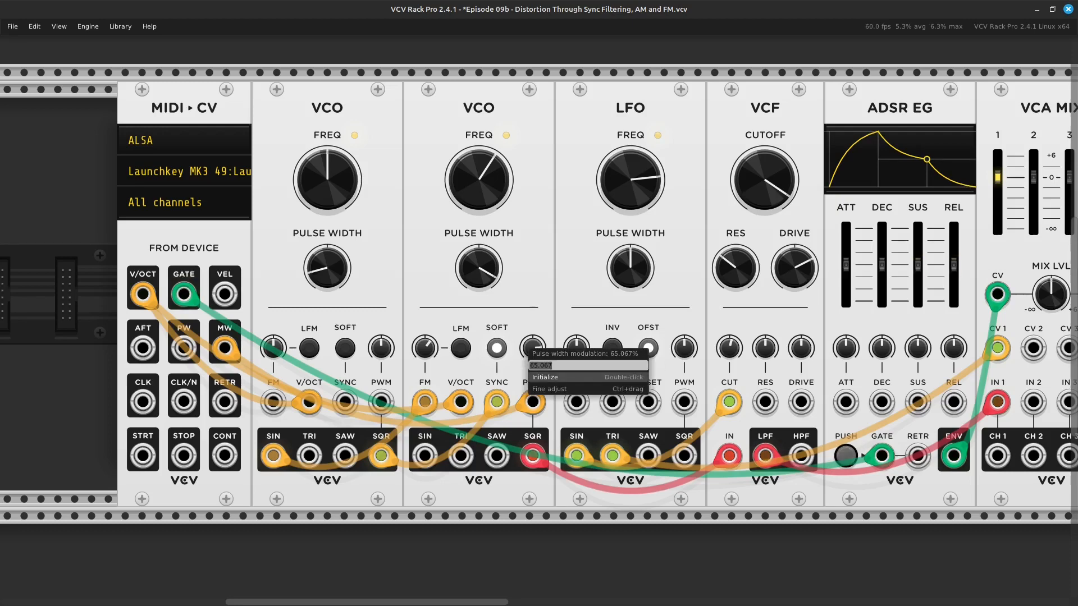
{"action": "left_click", "coordinate": [542, 377]}
{"action": "left_click_drag", "start_coordinate": [532, 402], "coordinate": [576, 402]}
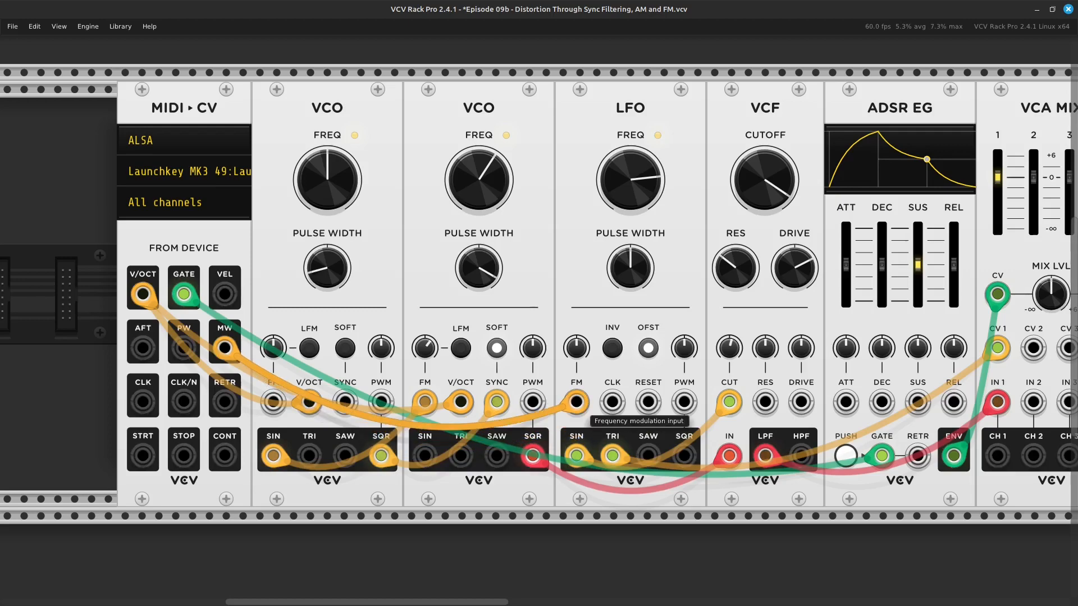
{"action": "left_click_drag", "start_coordinate": [576, 401], "coordinate": [375, 401]}
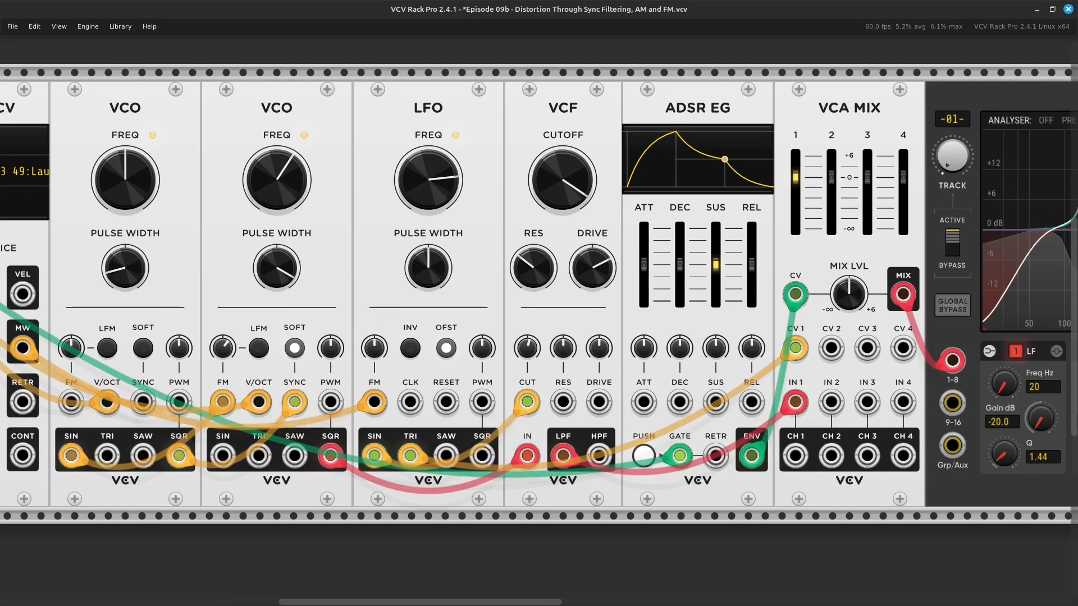
Try LFO frequency modulation amounts of about 70.93% and -25.07%, ending with the knob near its negative extreme.
{"action": "left_click_drag", "start_coordinate": [374, 348], "coordinate": [374, 319]}
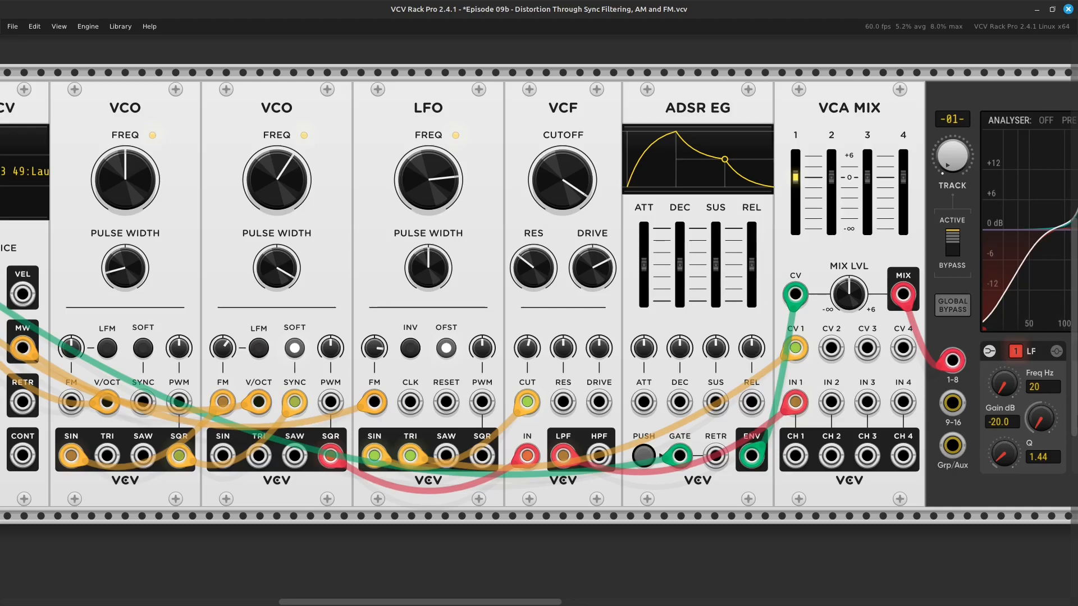
{"action": "mouse_move", "coordinate": [375, 348]}
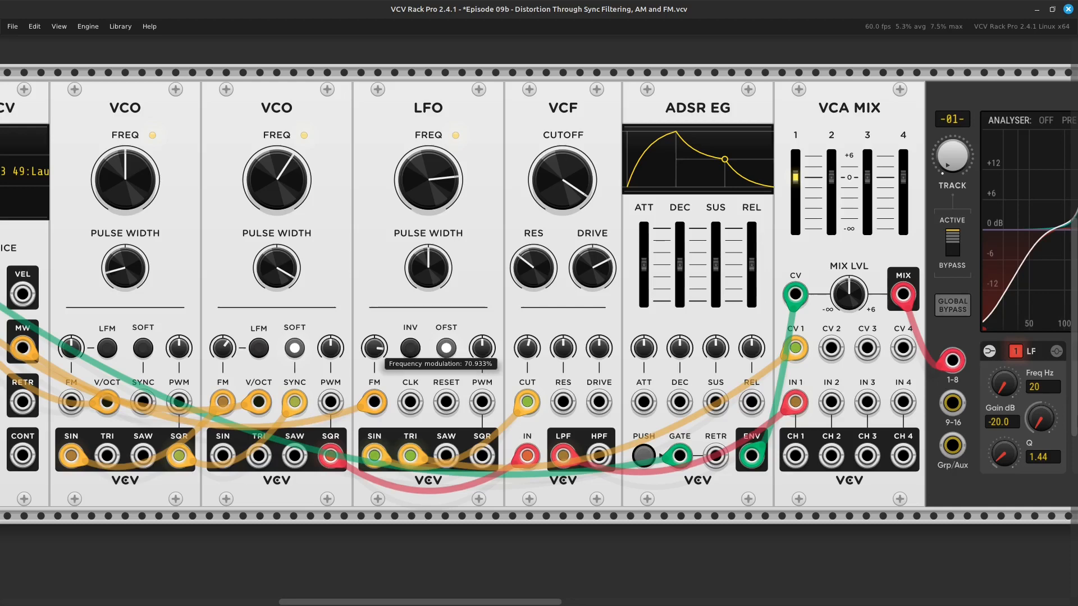
{"action": "left_click_drag", "start_coordinate": [374, 348], "coordinate": [375, 382]}
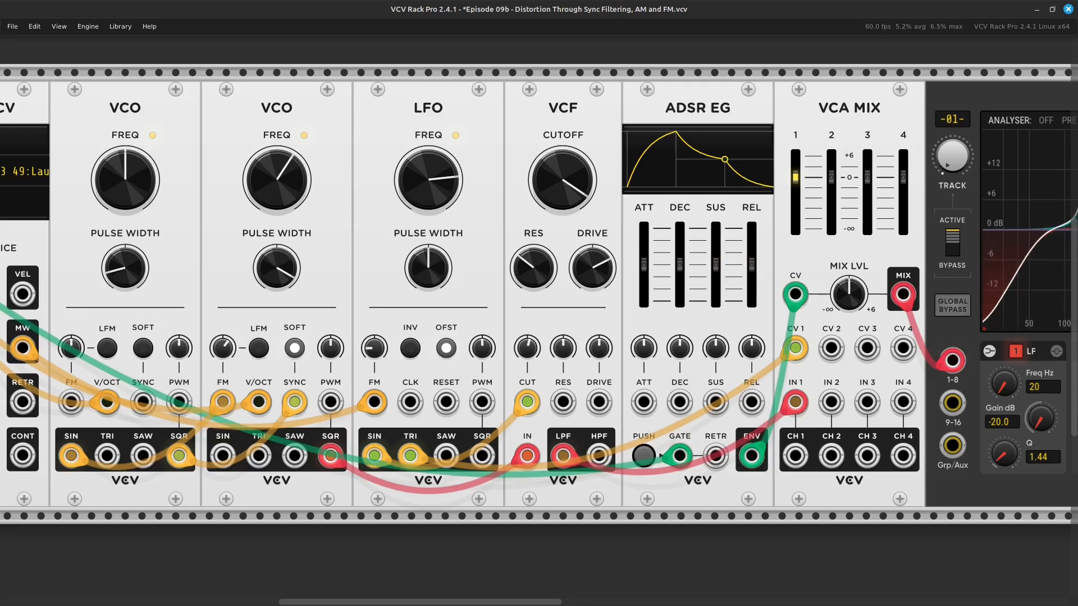
{"action": "left_click_drag", "start_coordinate": [373, 348], "coordinate": [374, 334]}
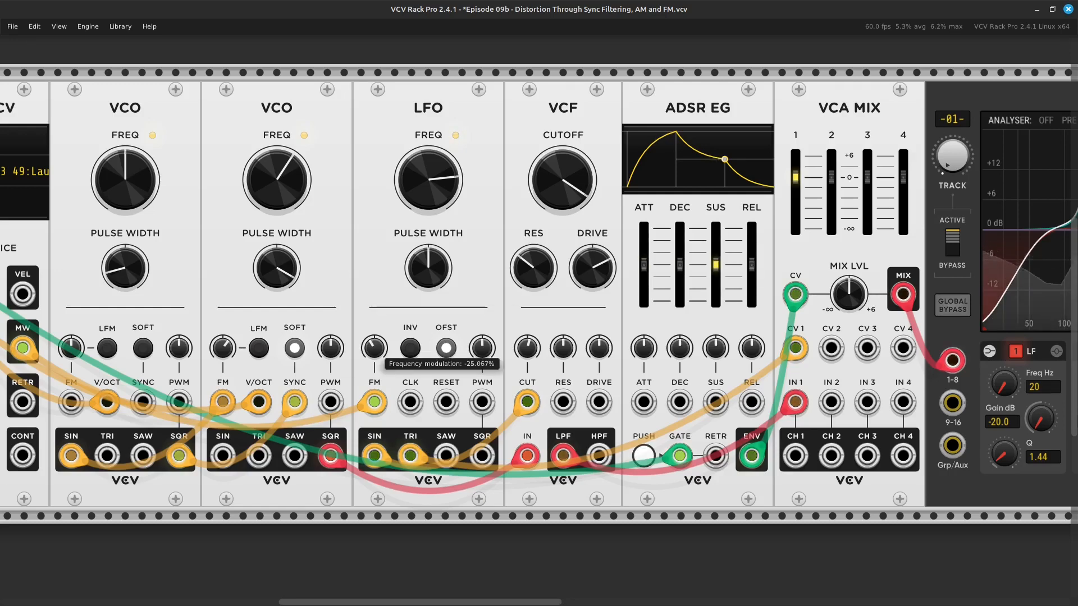
{"action": "left_click_drag", "start_coordinate": [374, 348], "coordinate": [374, 388]}
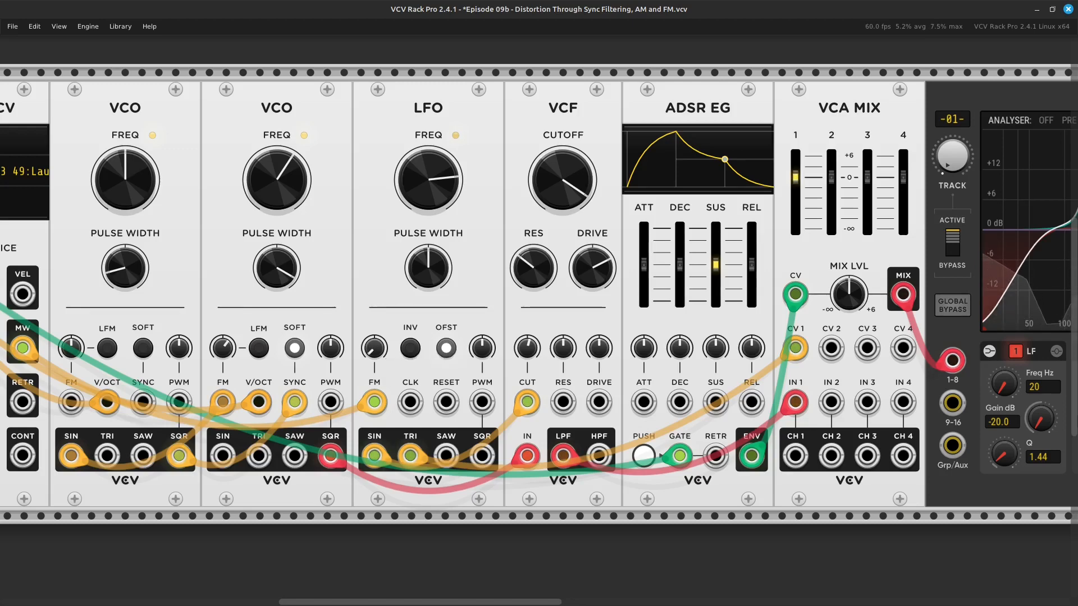
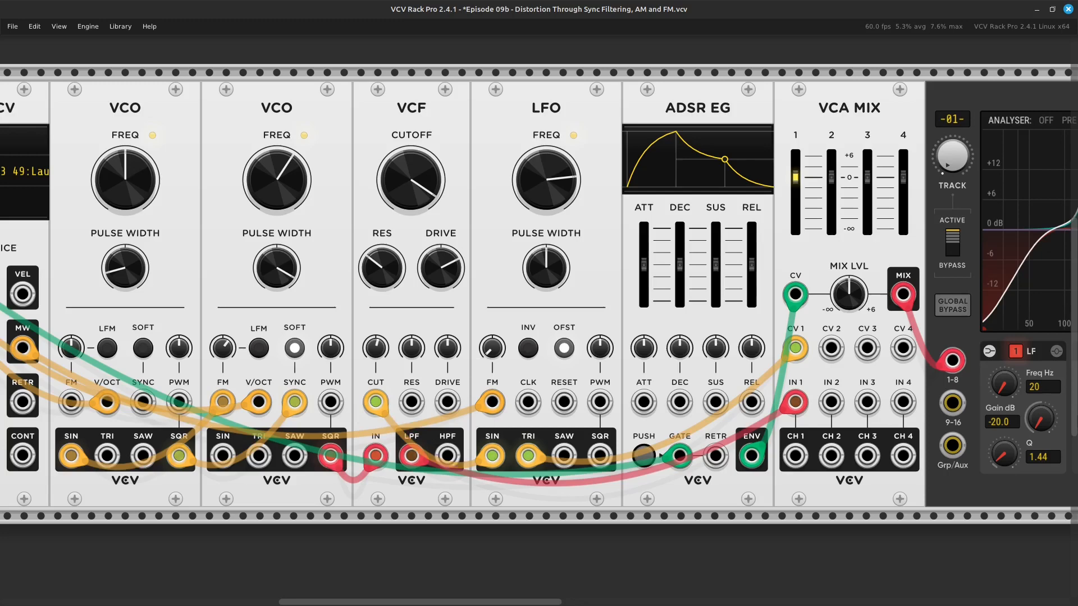
Move the LFO module back between the second VCO and the VCF.
{"action": "mouse_move", "coordinate": [377, 350]}
{"action": "mouse_move", "coordinate": [379, 405]}
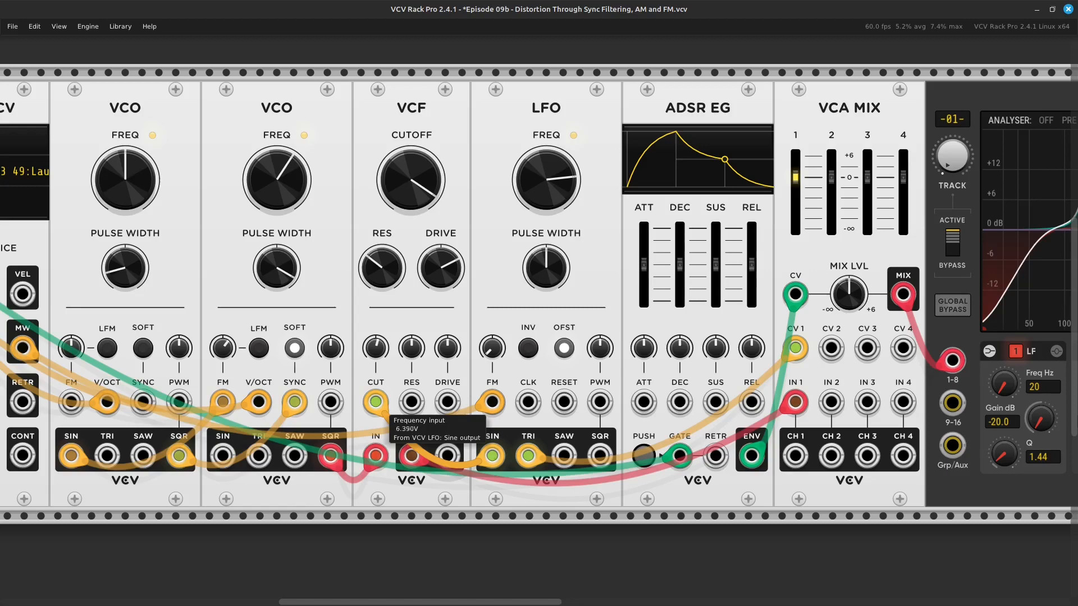
{"action": "scroll", "coordinate": [379, 405], "scroll_direction": "left", "scroll_amount": 5}
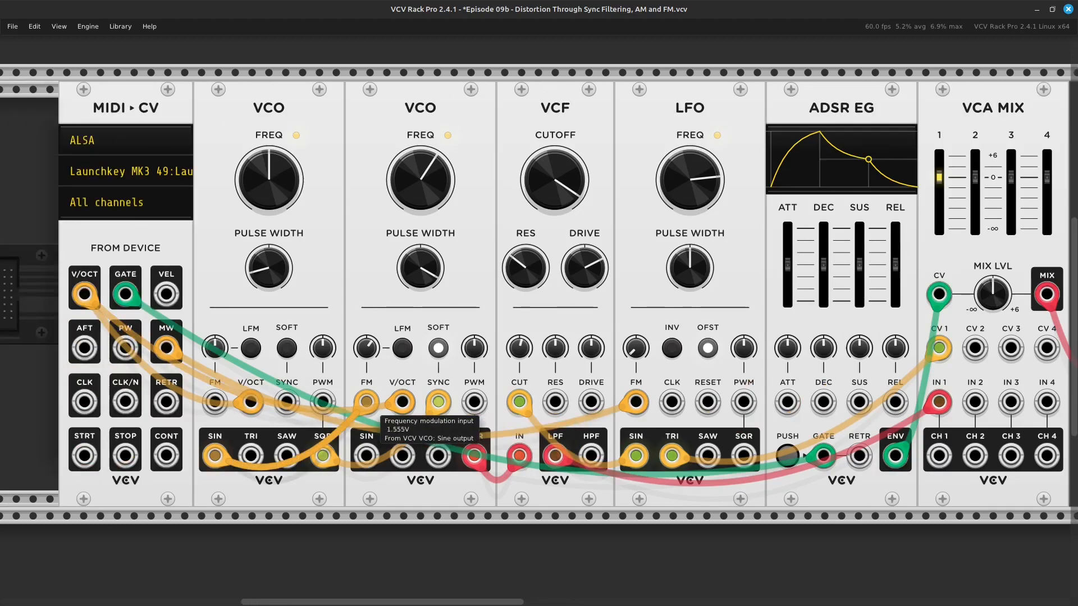
{"action": "scroll", "coordinate": [380, 405], "scroll_direction": "right", "scroll_amount": 8}
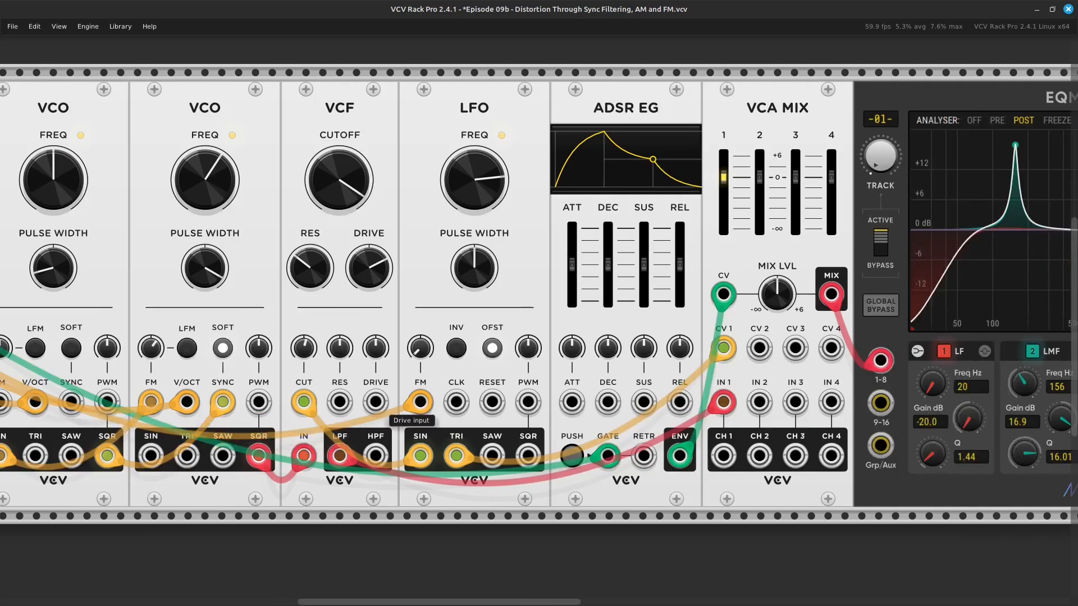
{"action": "scroll", "coordinate": [379, 405], "scroll_direction": "left", "scroll_amount": 6}
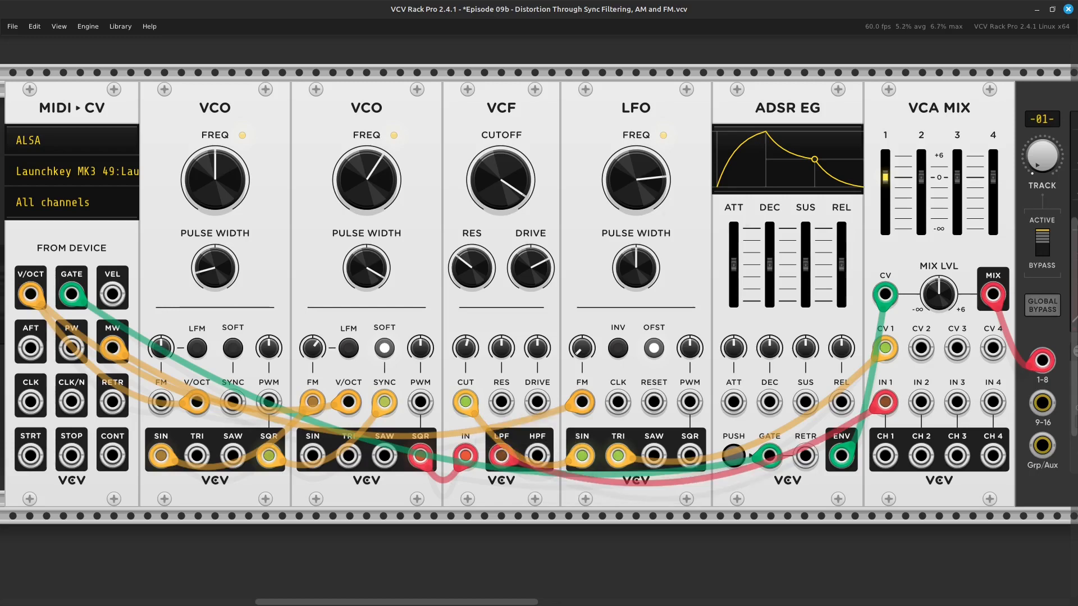
{"action": "left_click_drag", "start_coordinate": [636, 121], "coordinate": [518, 121]}
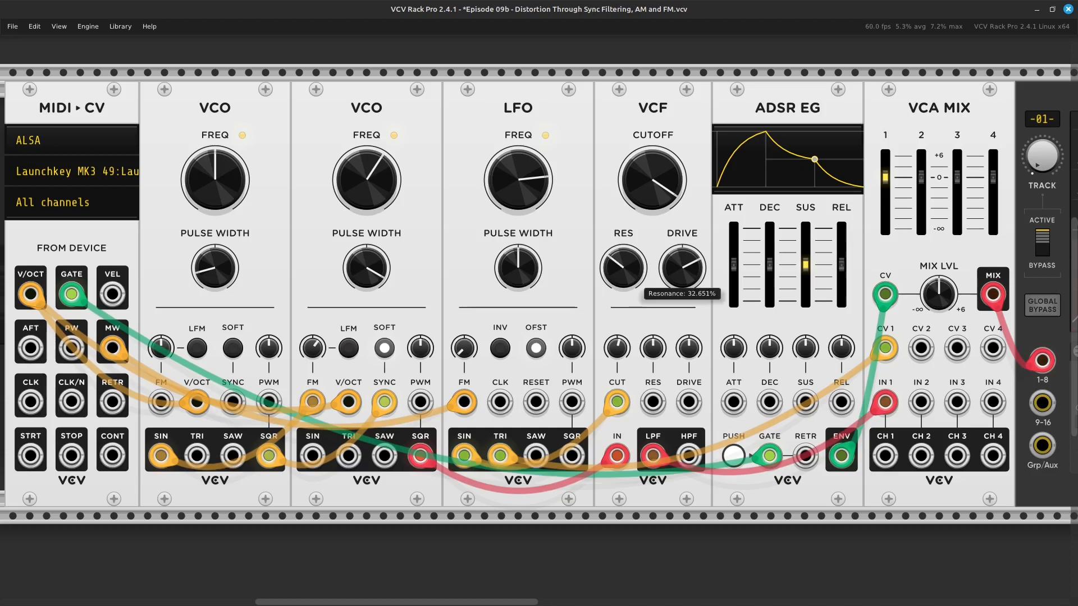
Turn the VCF's resonance fully down and its resonance CV fully up, and patch the mod wheel output to the resonance input in yellow.
{"action": "left_click_drag", "start_coordinate": [636, 280], "coordinate": [635, 449]}
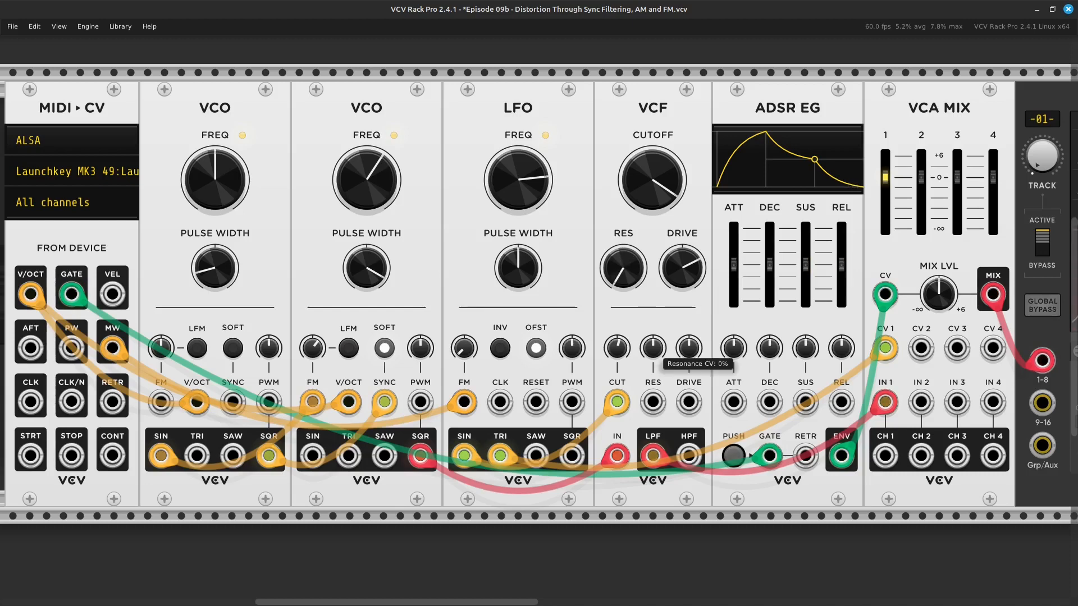
{"action": "left_click_drag", "start_coordinate": [653, 348], "coordinate": [653, 281]}
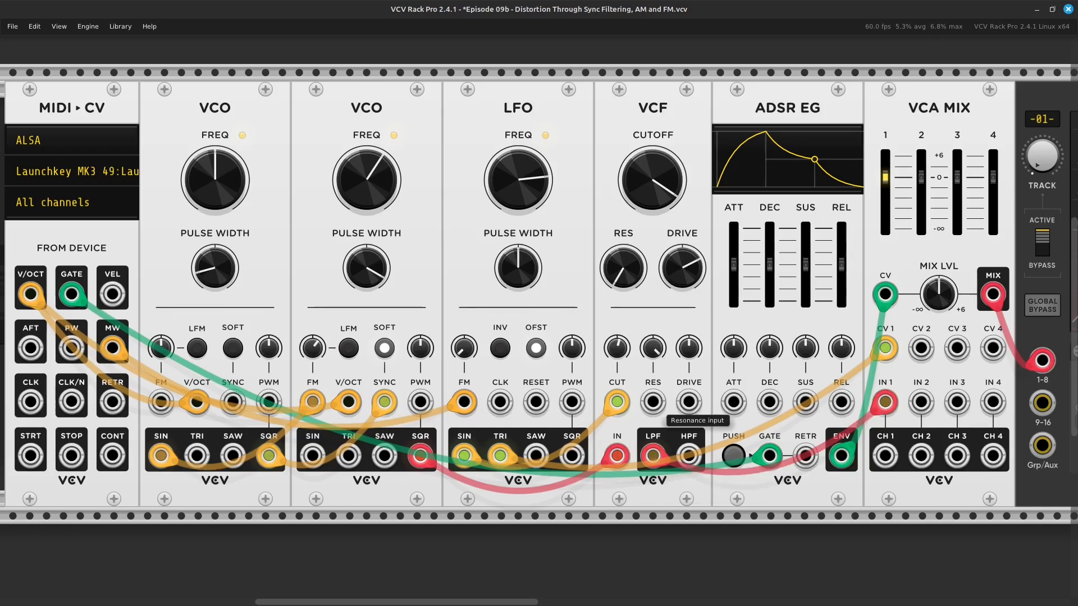
{"action": "right_click", "coordinate": [651, 402]}
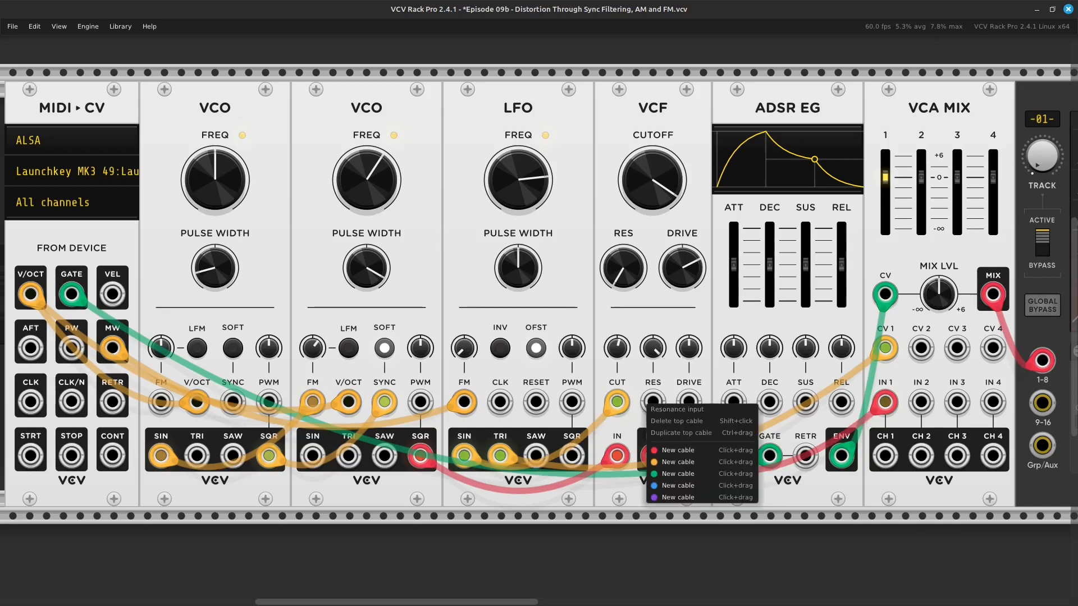
{"action": "left_click_drag", "start_coordinate": [678, 462], "coordinate": [329, 353]}
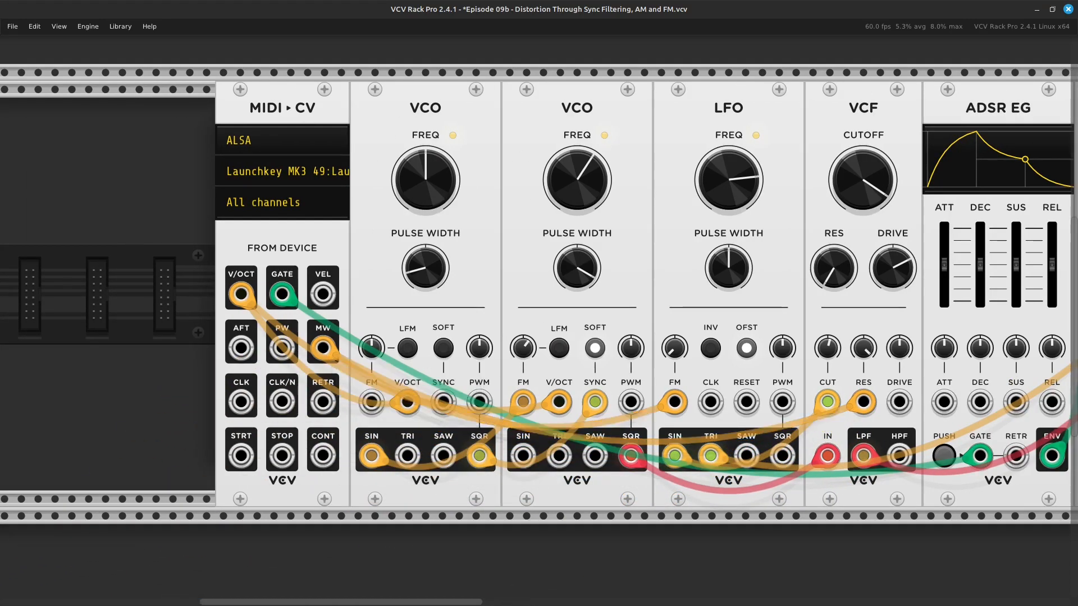
Fit the whole patch in view and save a screenshot of it as a PNG in the Pictures folder.
{"action": "scroll", "coordinate": [922, 352], "scroll_direction": "right", "scroll_amount": 8}
{"action": "scroll", "coordinate": [920, 350], "scroll_direction": "right", "scroll_amount": 9}
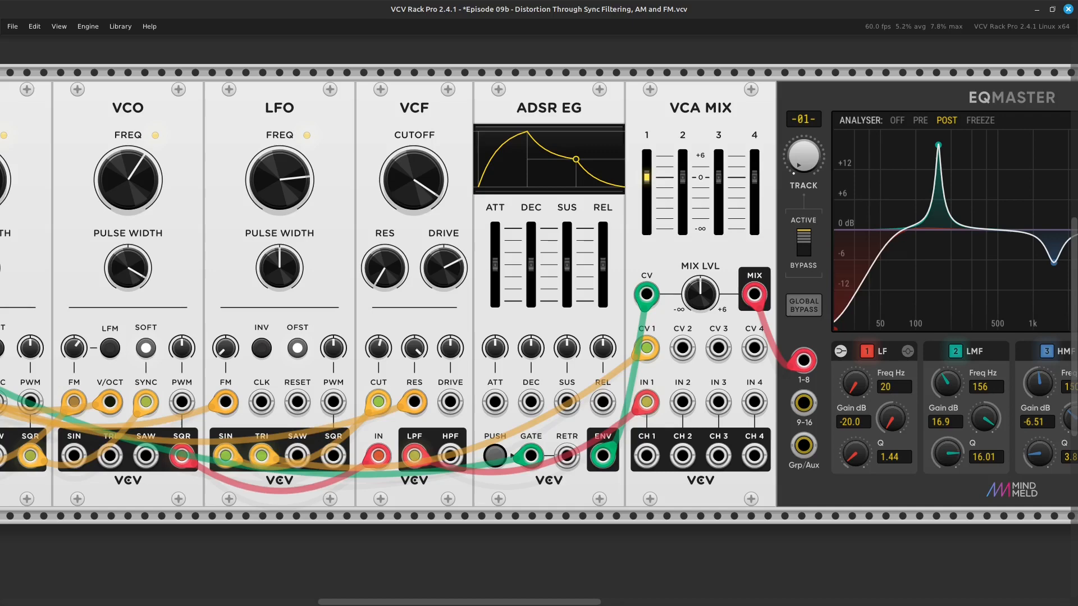
{"action": "key", "text": "ctrl+minus"}
{"action": "key", "text": "ctrl+minus"}
{"action": "key", "text": "Right"}
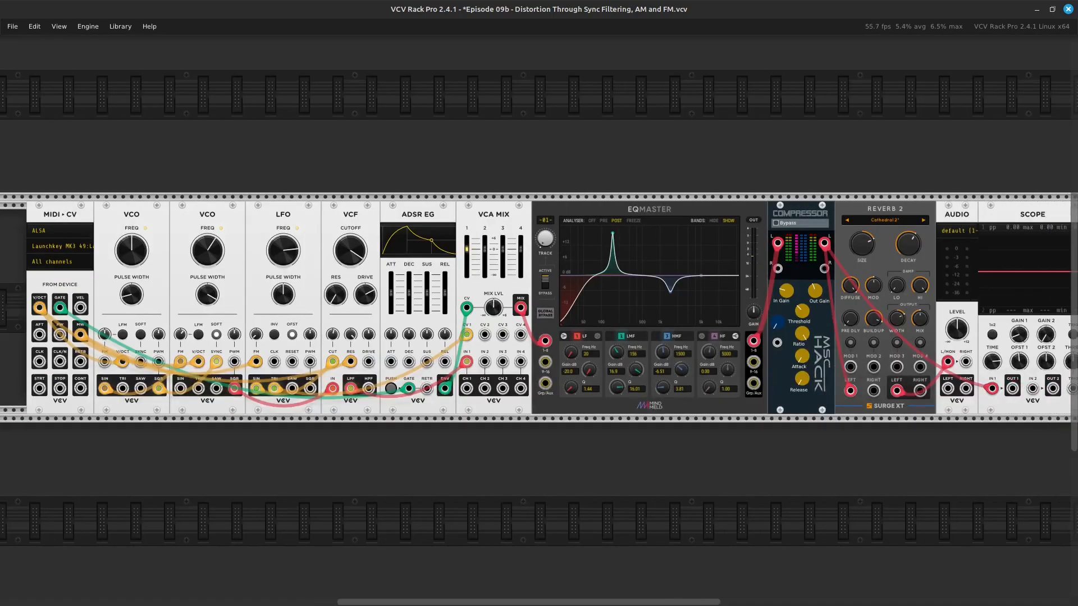
{"action": "key", "text": "ctrl+minus"}
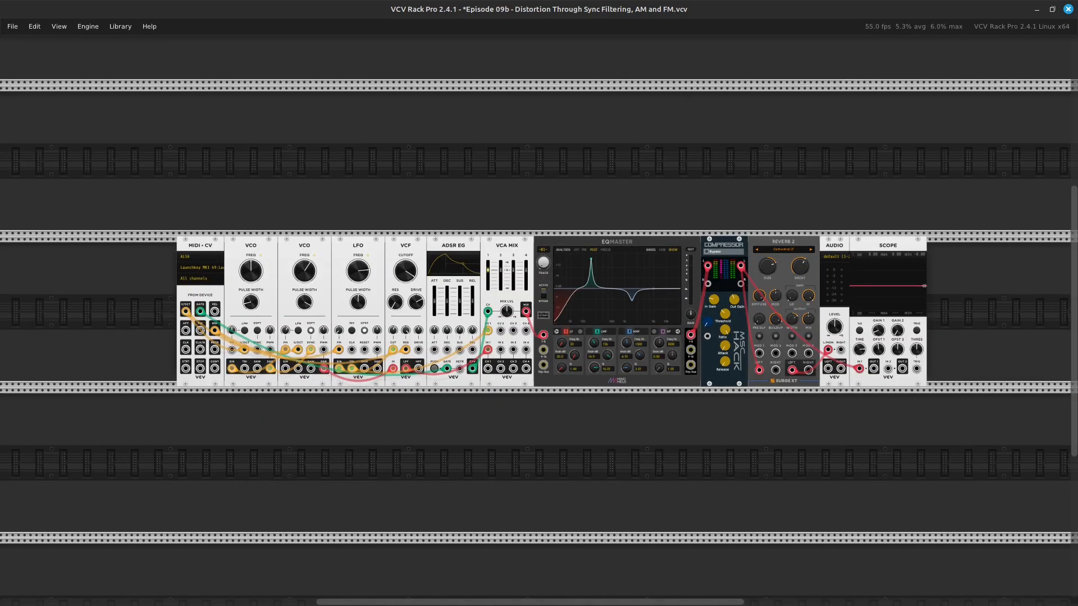
{"action": "key", "text": "Right"}
{"action": "key", "text": "Left"}
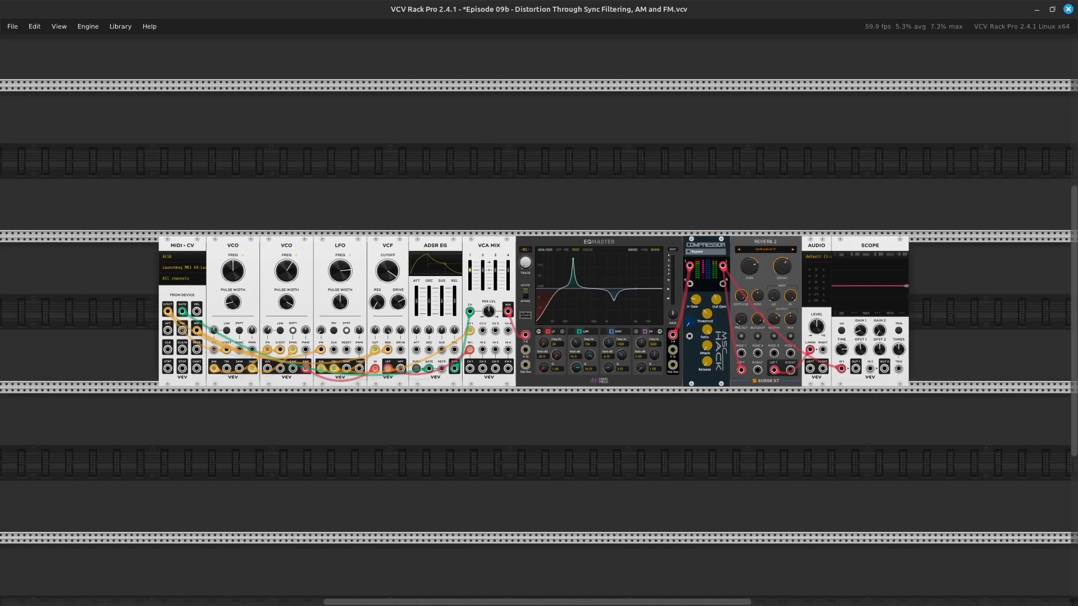
{"action": "key", "text": "Print"}
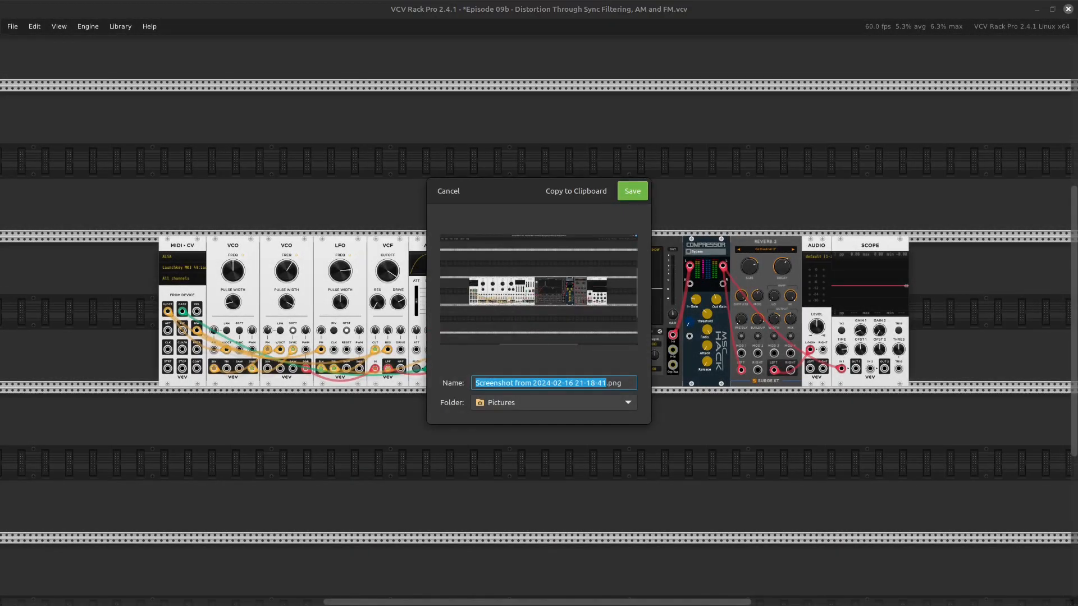
{"action": "left_click", "coordinate": [632, 191]}
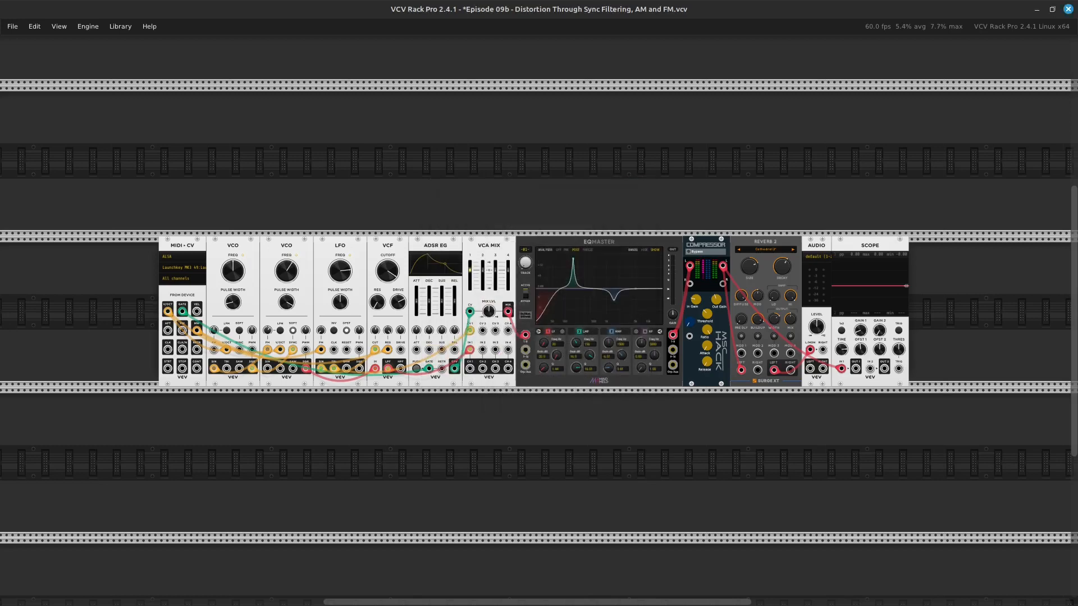